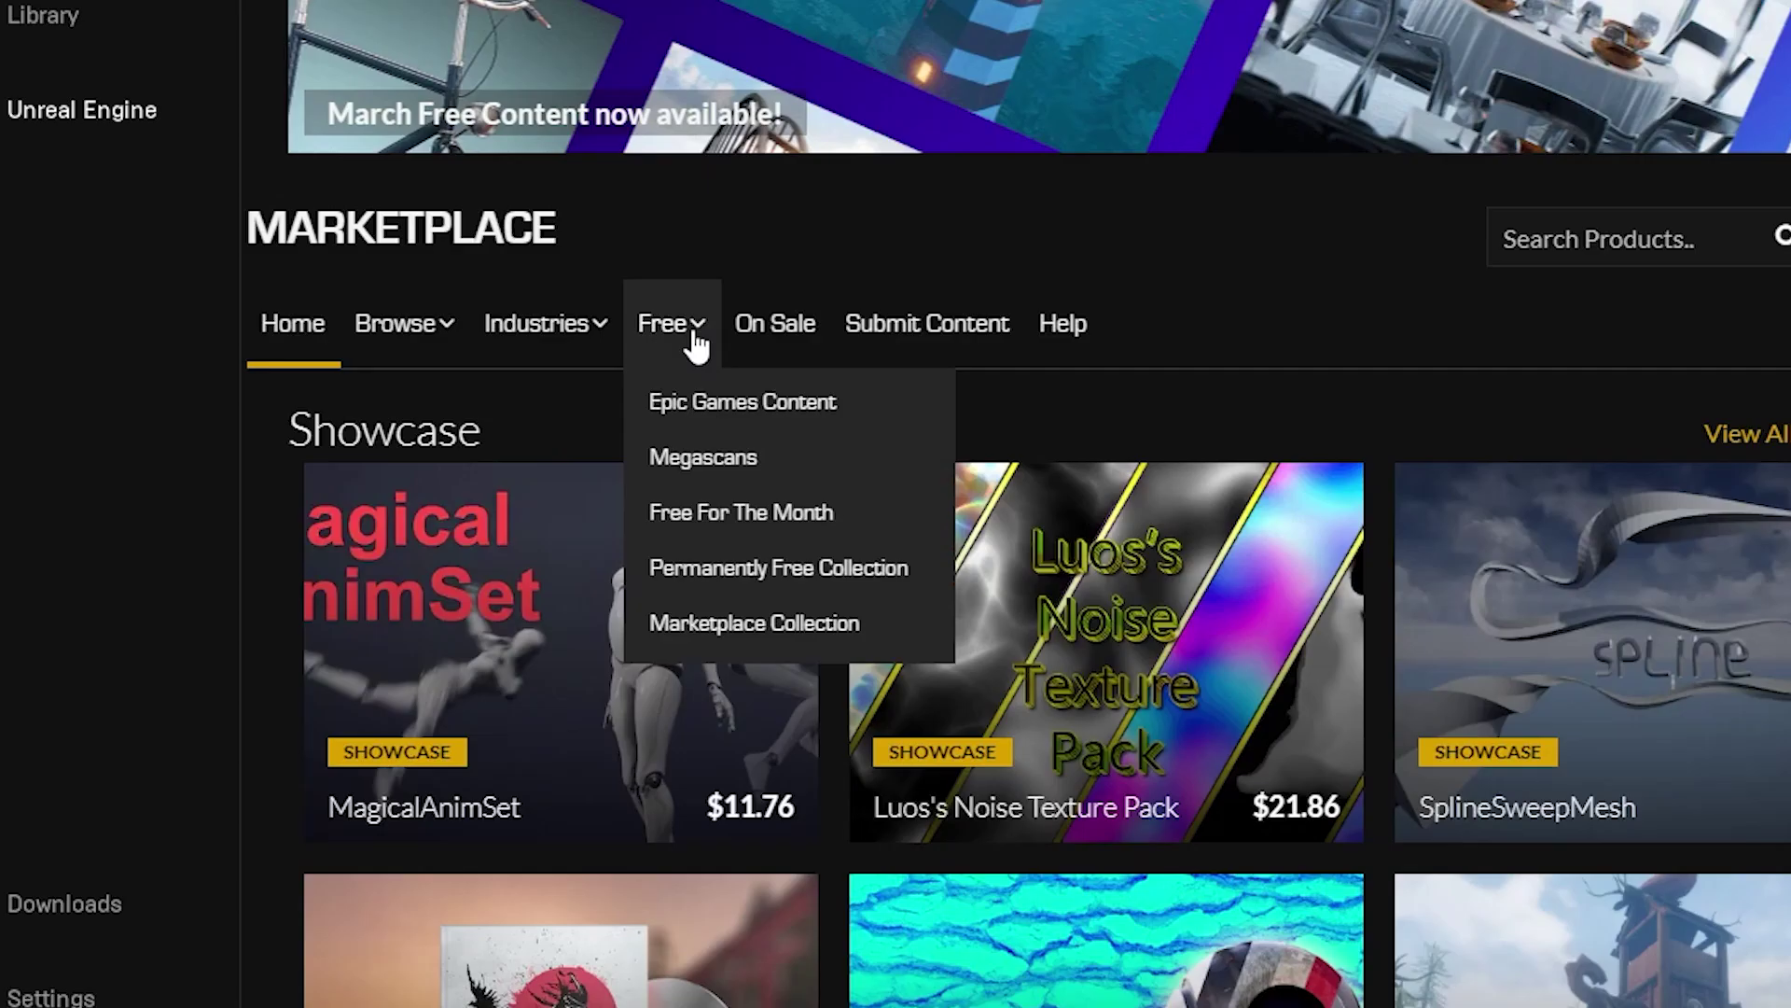
- Open Contemporary Restaurant from Free For The Month and step through its kitchen gallery images
{"action": "left_click", "coordinate": [711, 536]}
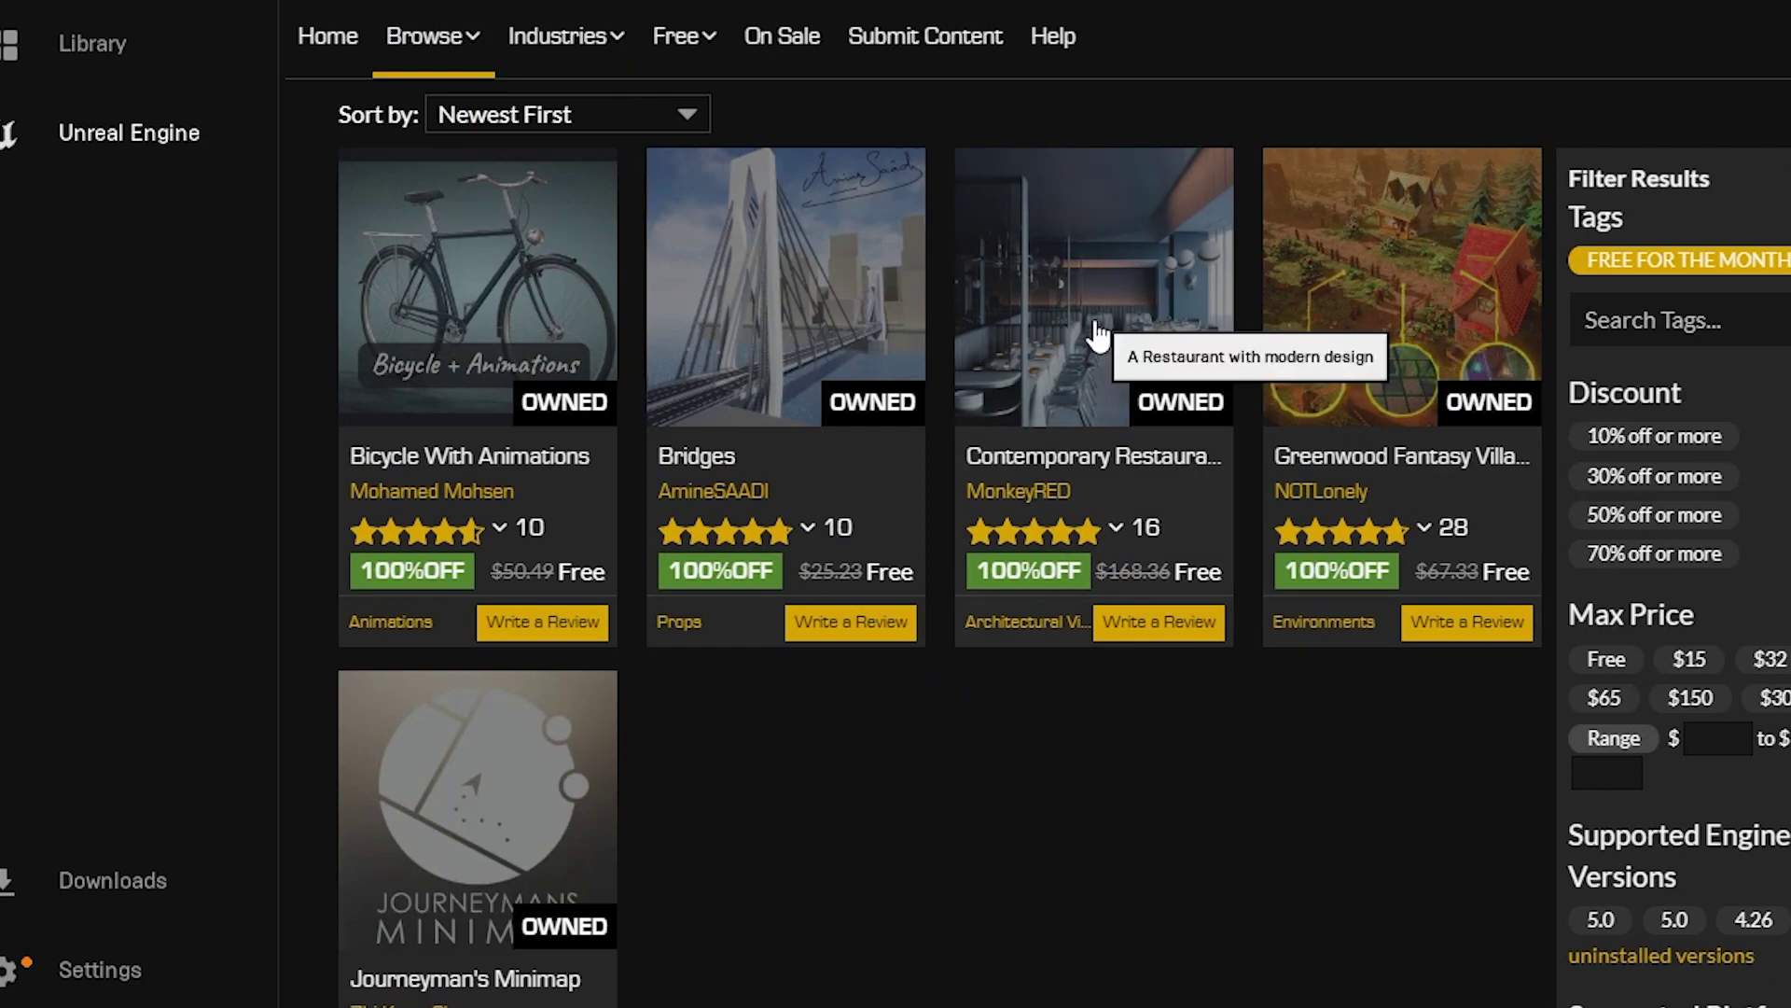
{"action": "left_click", "coordinate": [1100, 334]}
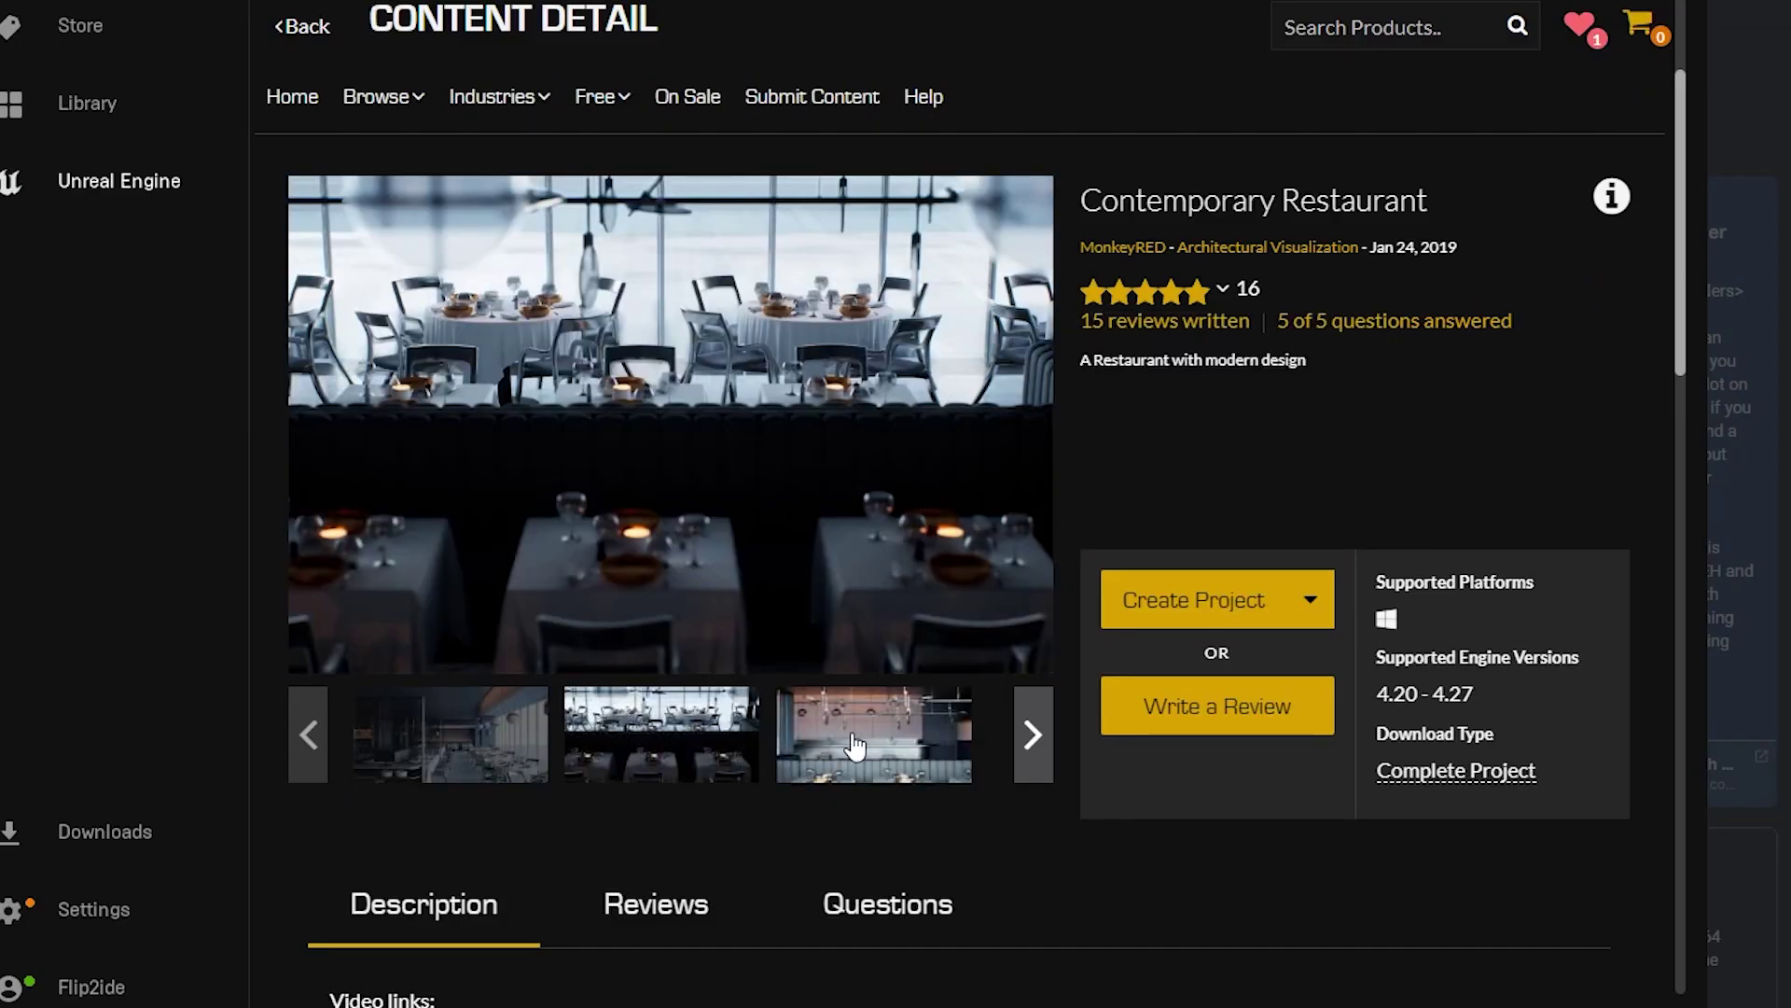
{"action": "left_click", "coordinate": [880, 743]}
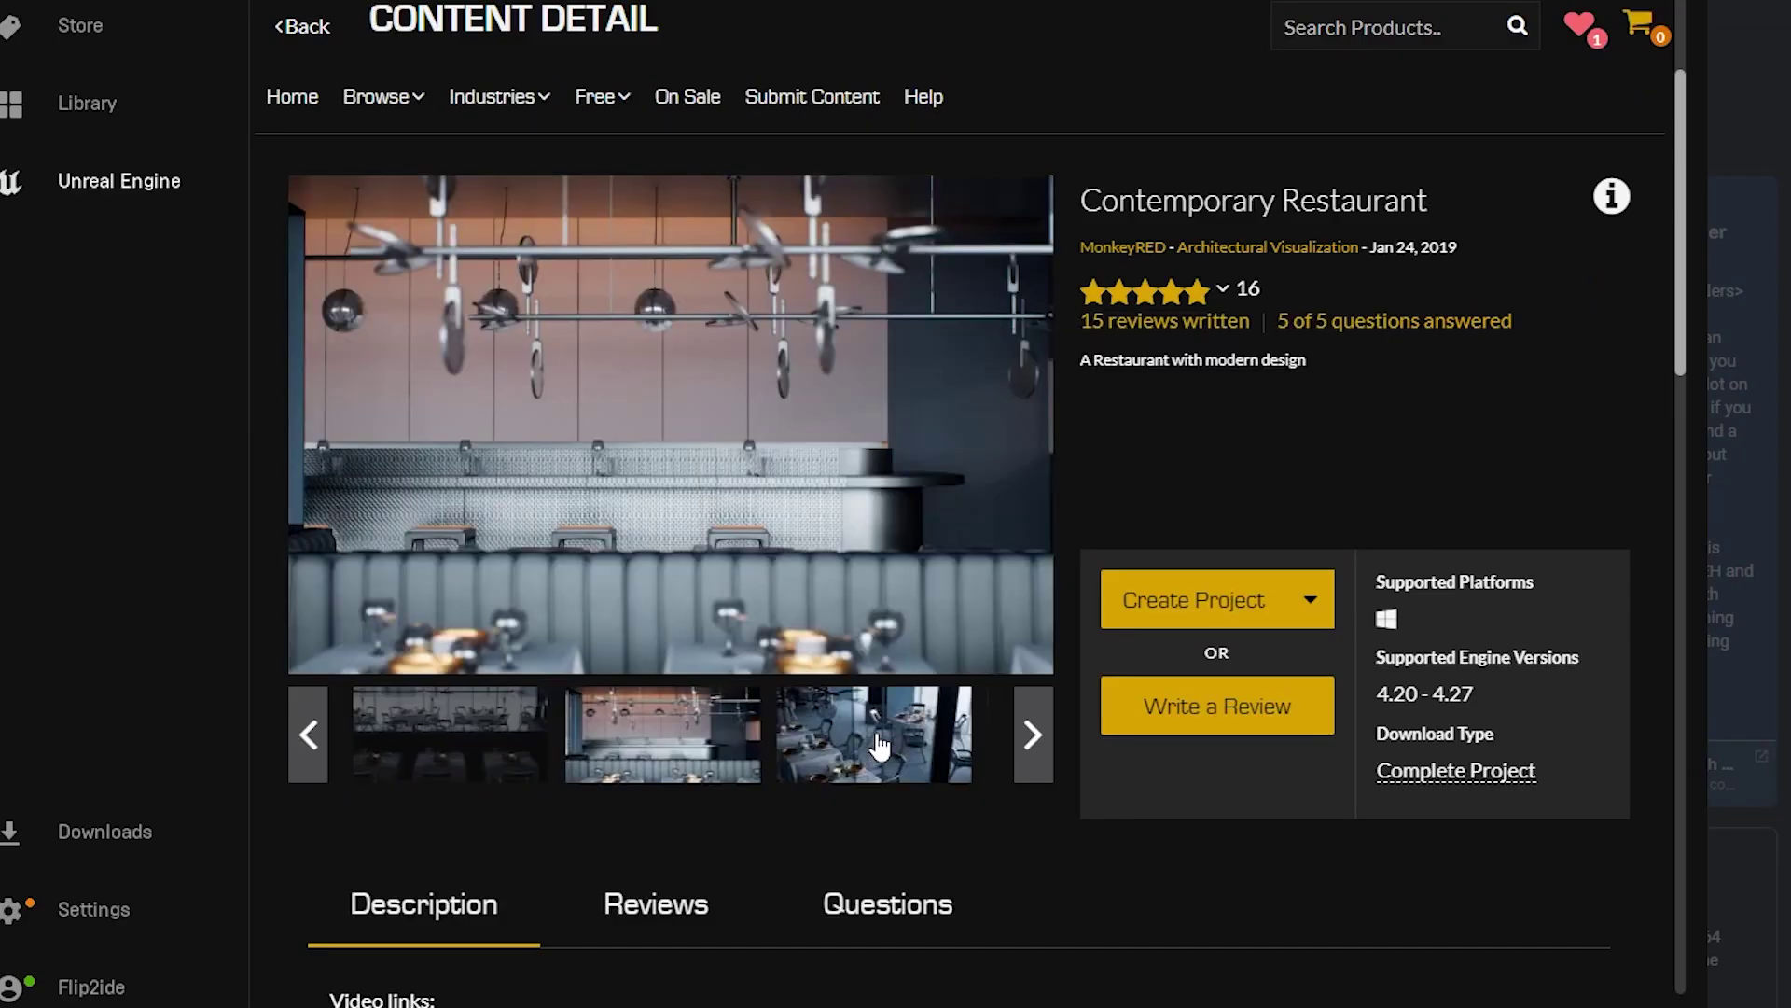
{"action": "left_click", "coordinate": [1034, 742]}
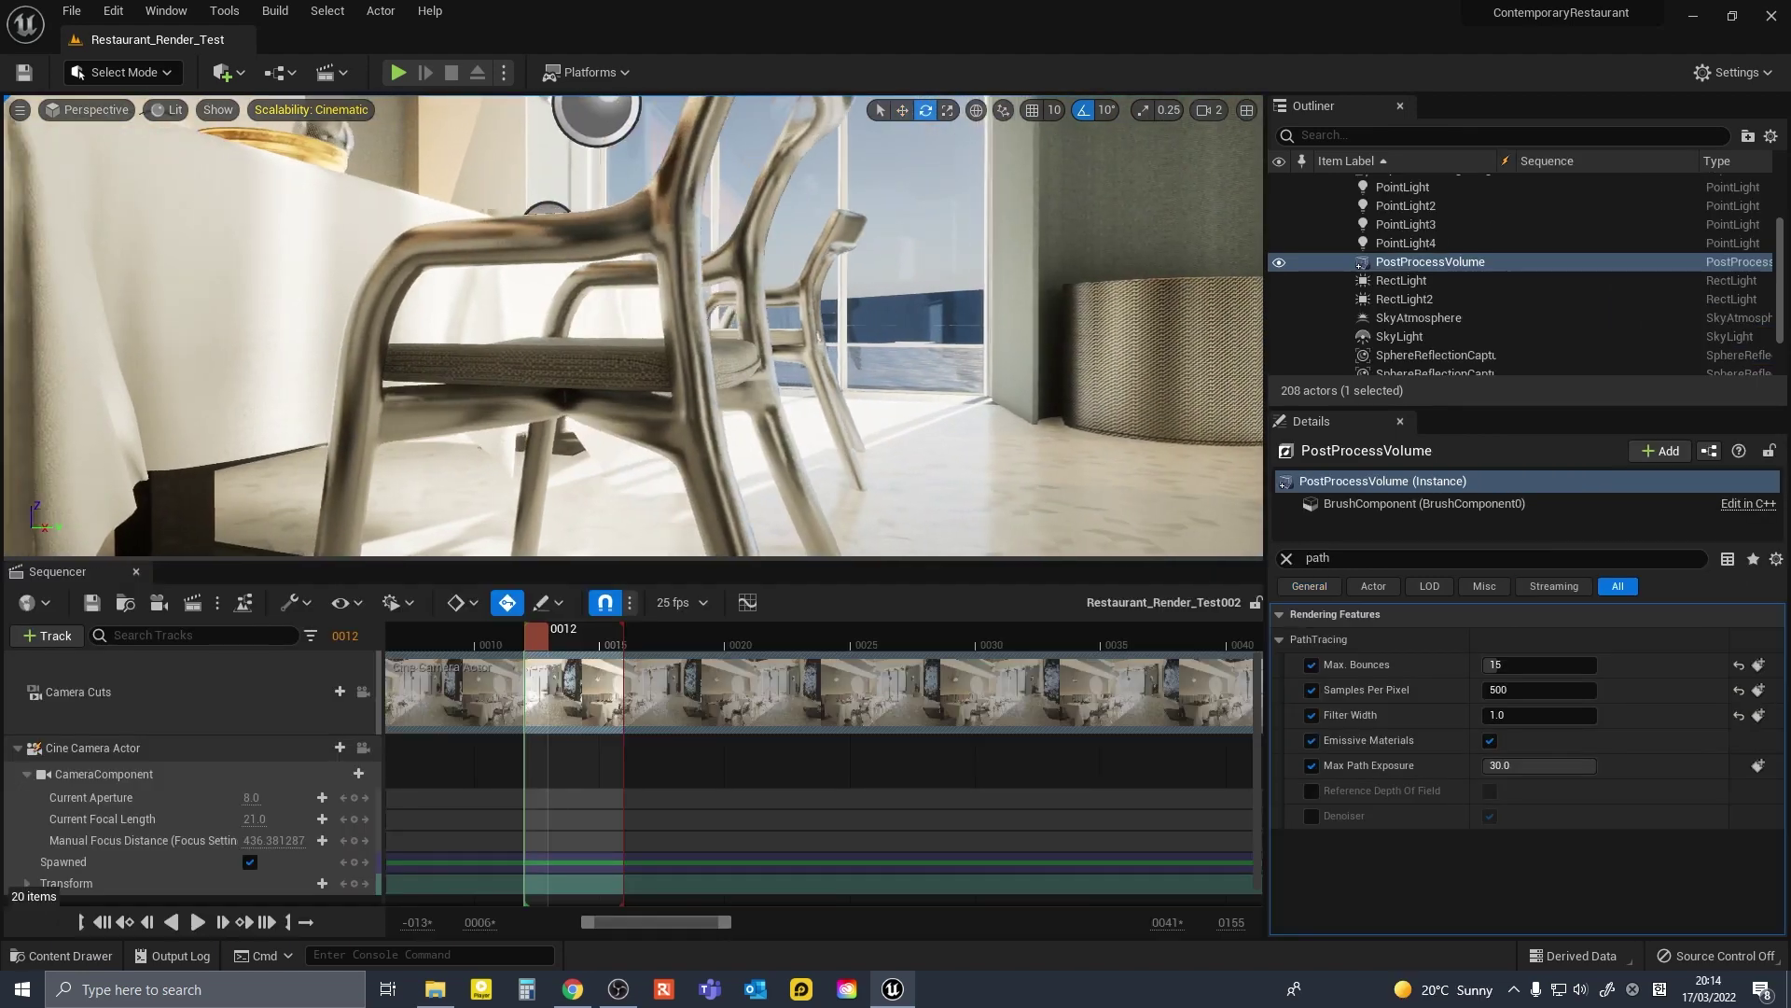
- Fly through the restaurant interior, then lock the viewport to the Sequencer's cine camera
{"action": "mouse_move", "coordinate": [635, 326]}
{"action": "right_mouse_down"}
{"action": "mouse_move", "coordinate": [709, 321]}
{"action": "mouse_move", "coordinate": [625, 322]}
{"action": "right_mouse_up"}
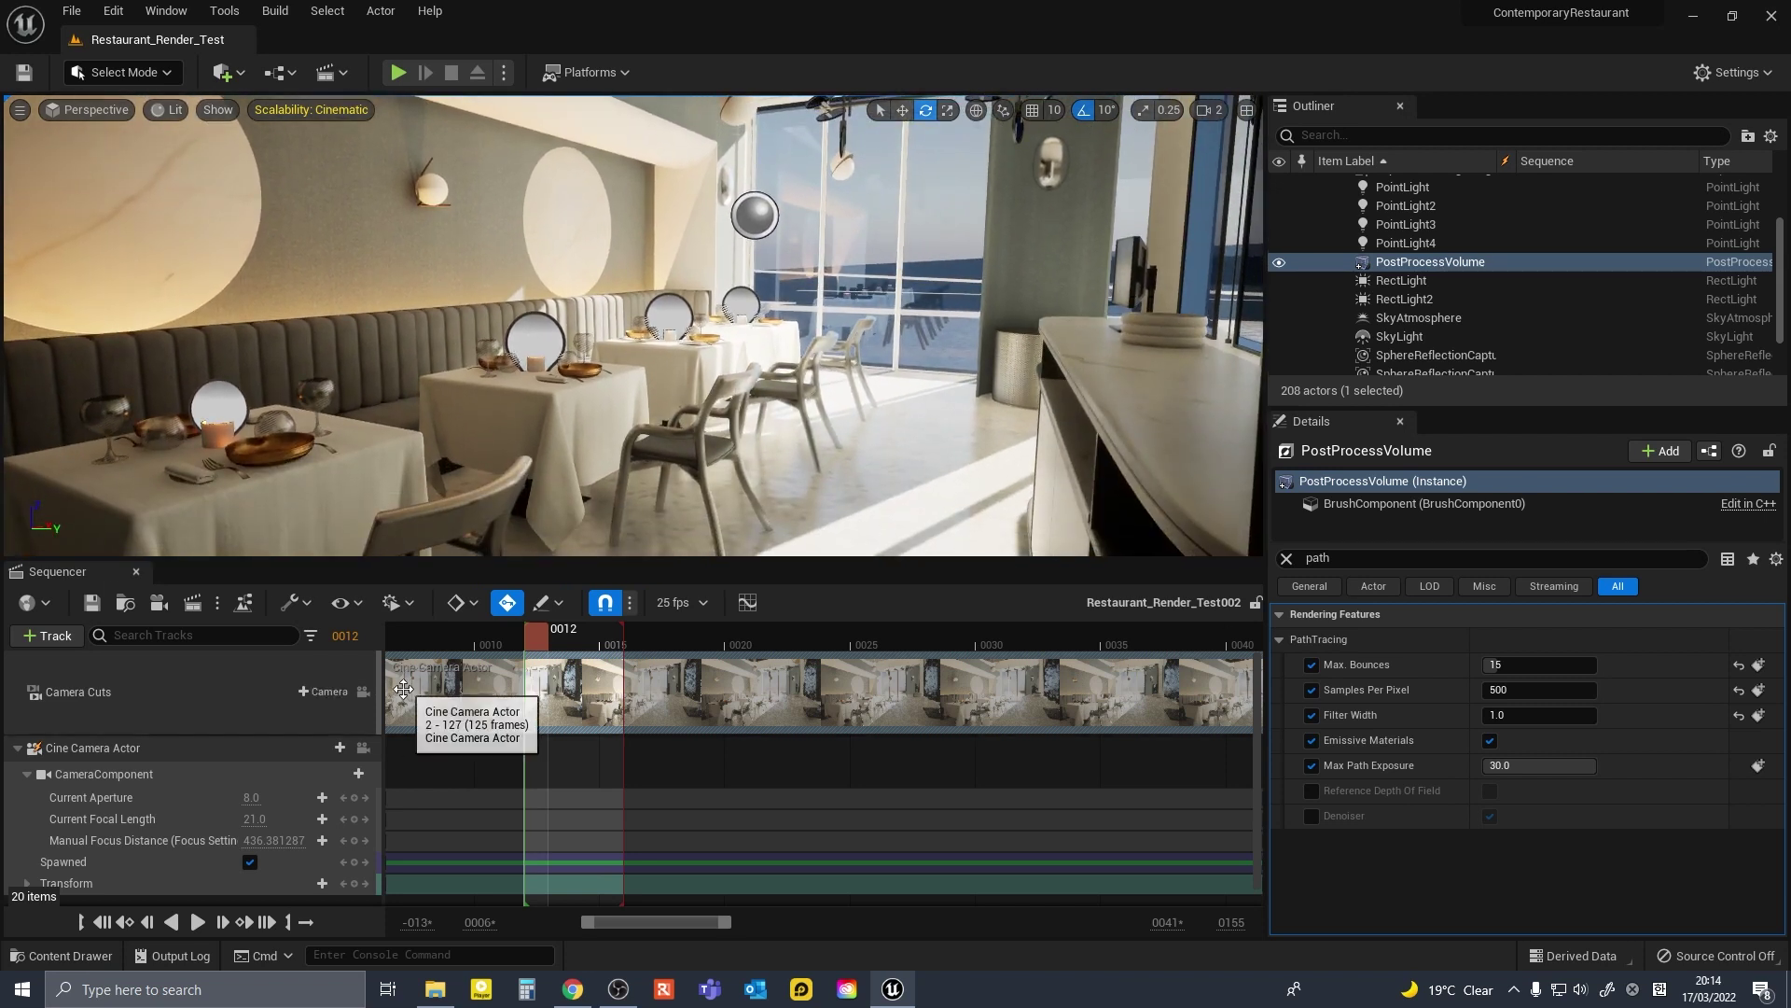
{"action": "left_click", "coordinate": [363, 692]}
- Switch the viewport to Path Tracing and scrub the Sequencer playhead to frame 0015
{"action": "left_click", "coordinate": [169, 109]}
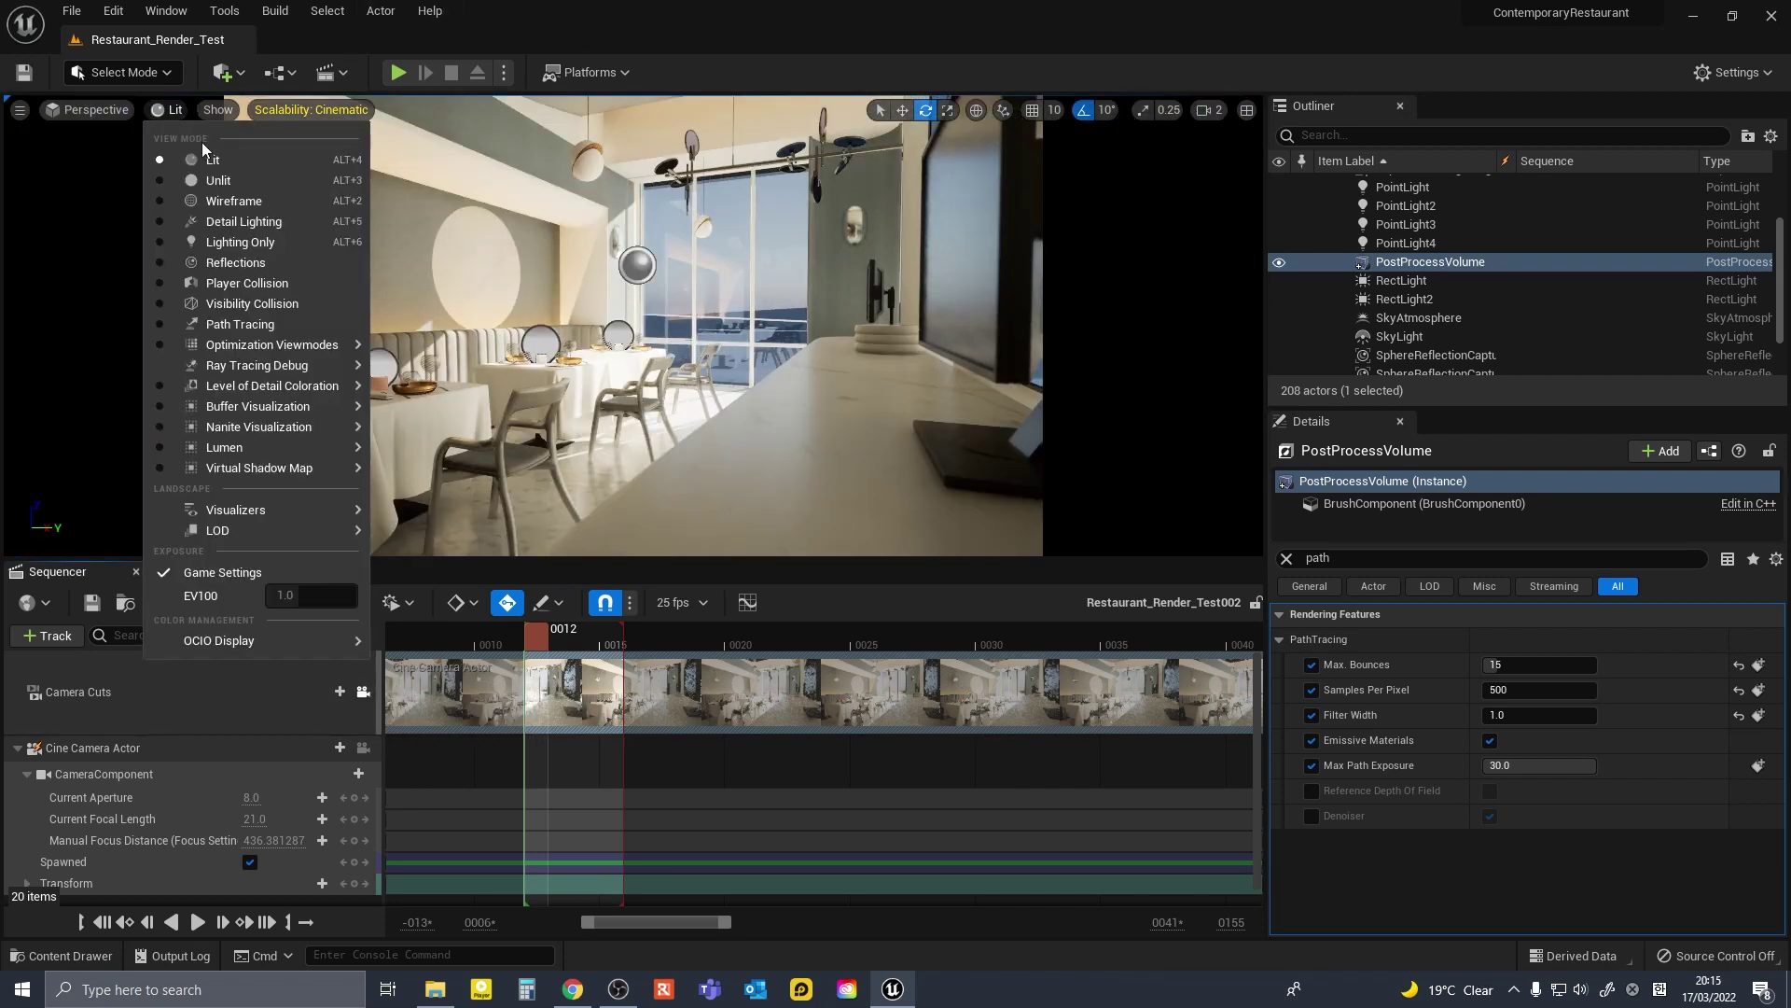
{"action": "left_click", "coordinate": [238, 327]}
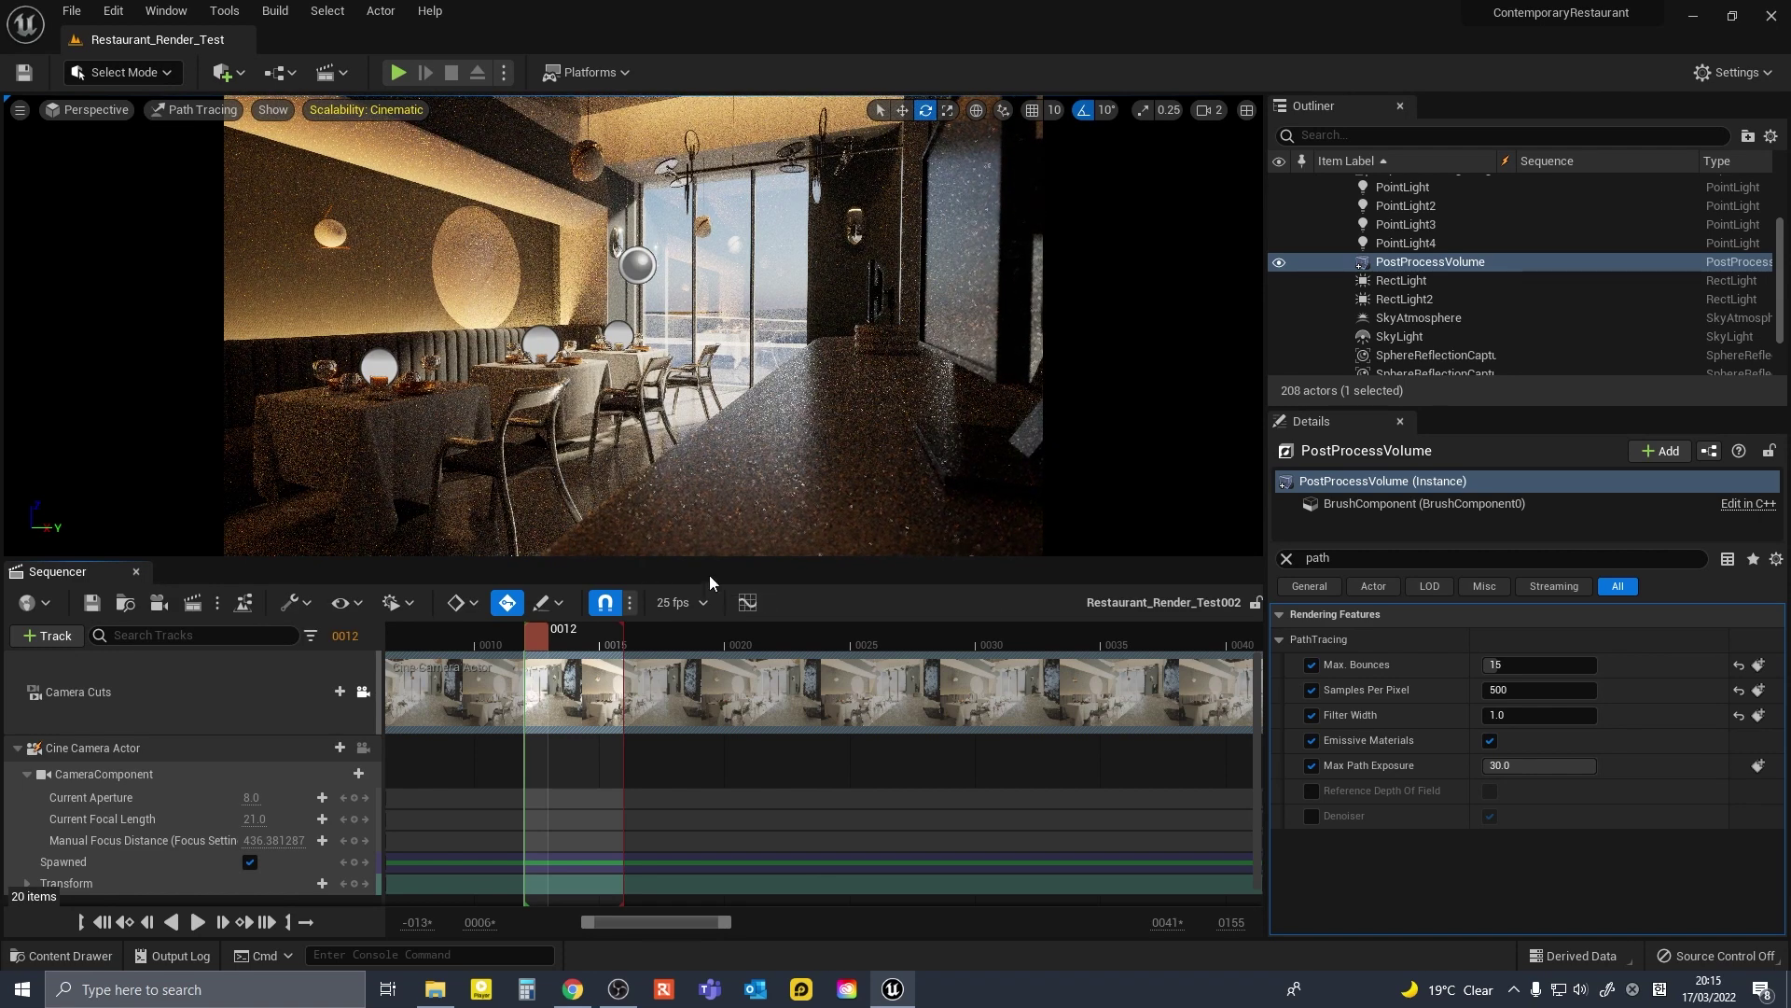
{"action": "left_click_drag", "start_coordinate": [545, 633], "coordinate": [614, 635]}
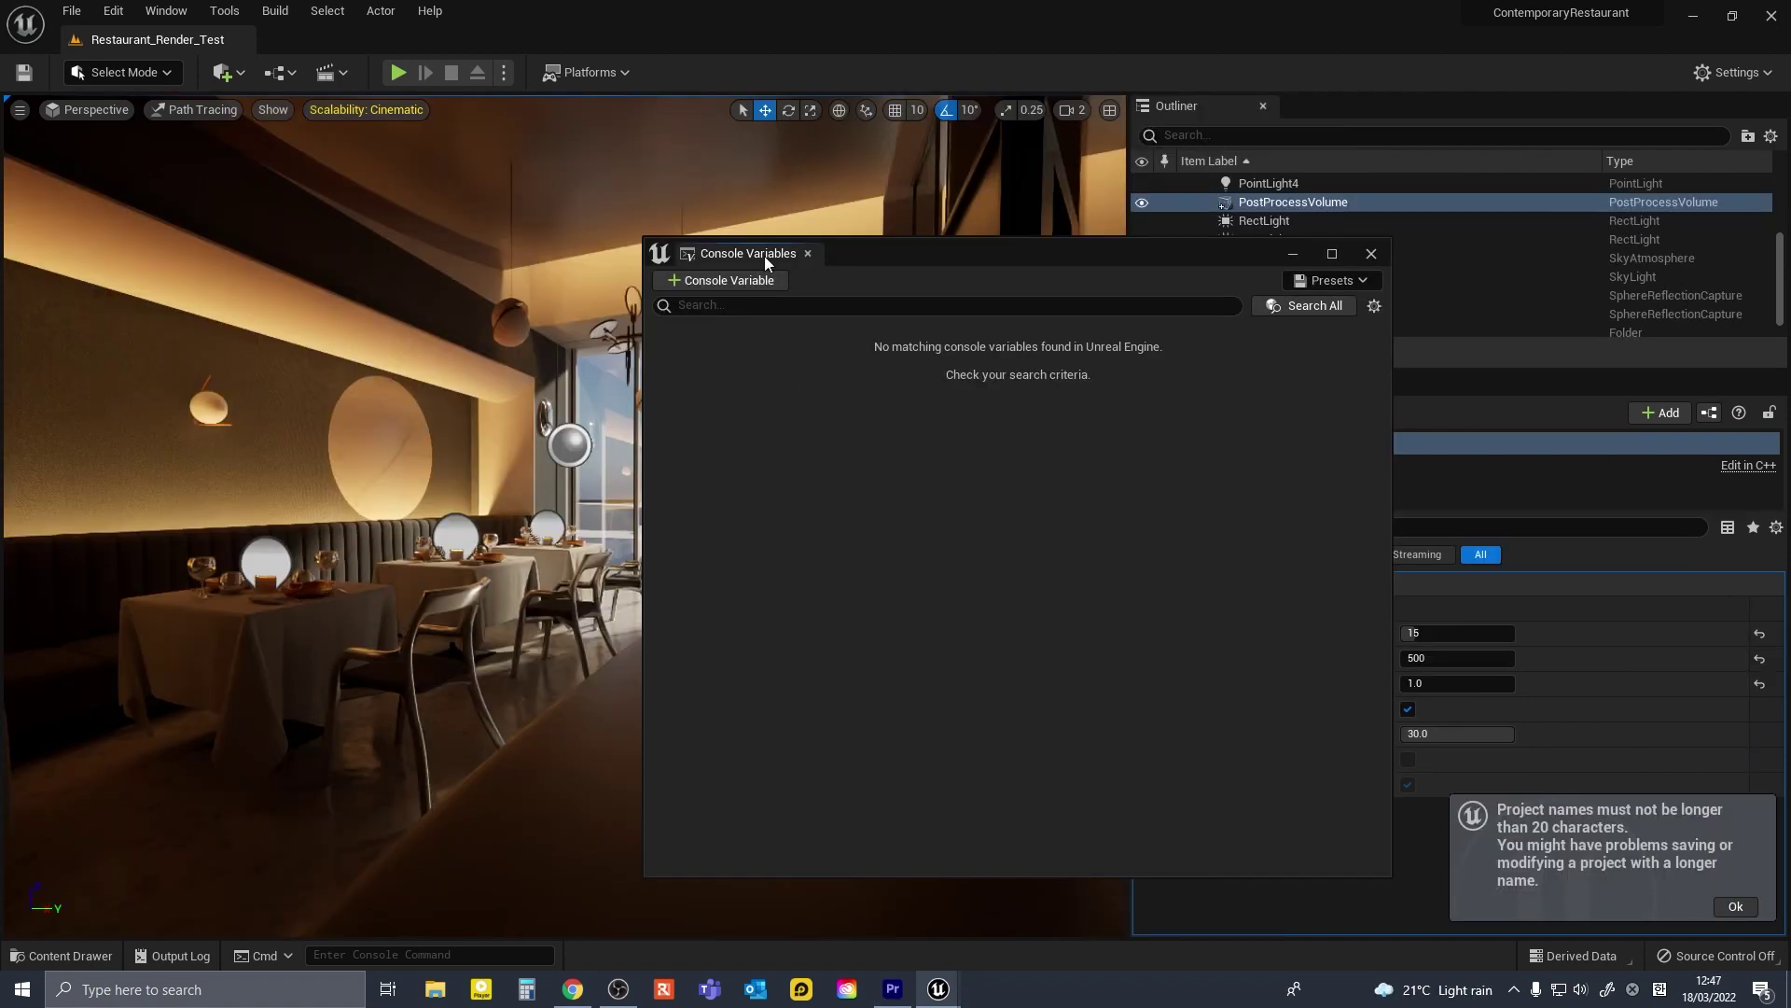
- Search console variables for 'pathtracing' and read each suggested r.PathTracing variable's tooltip
{"action": "type", "text": "path"}
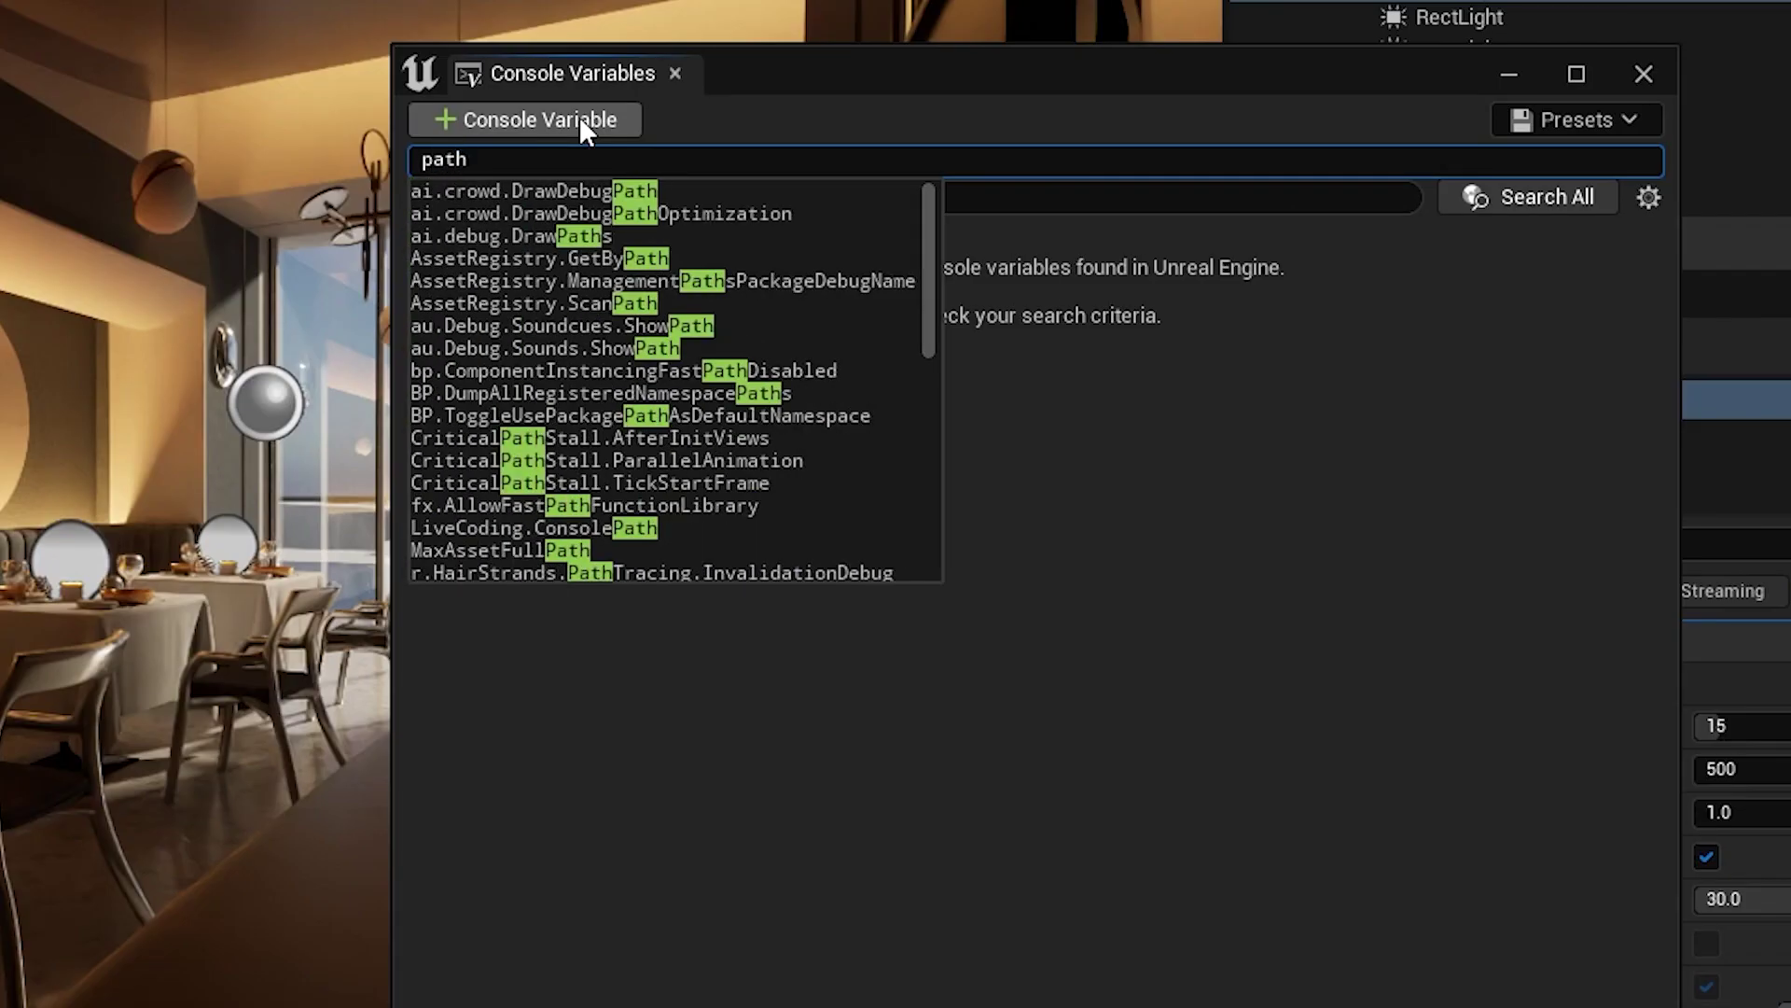
{"action": "type", "text": "tracing"}
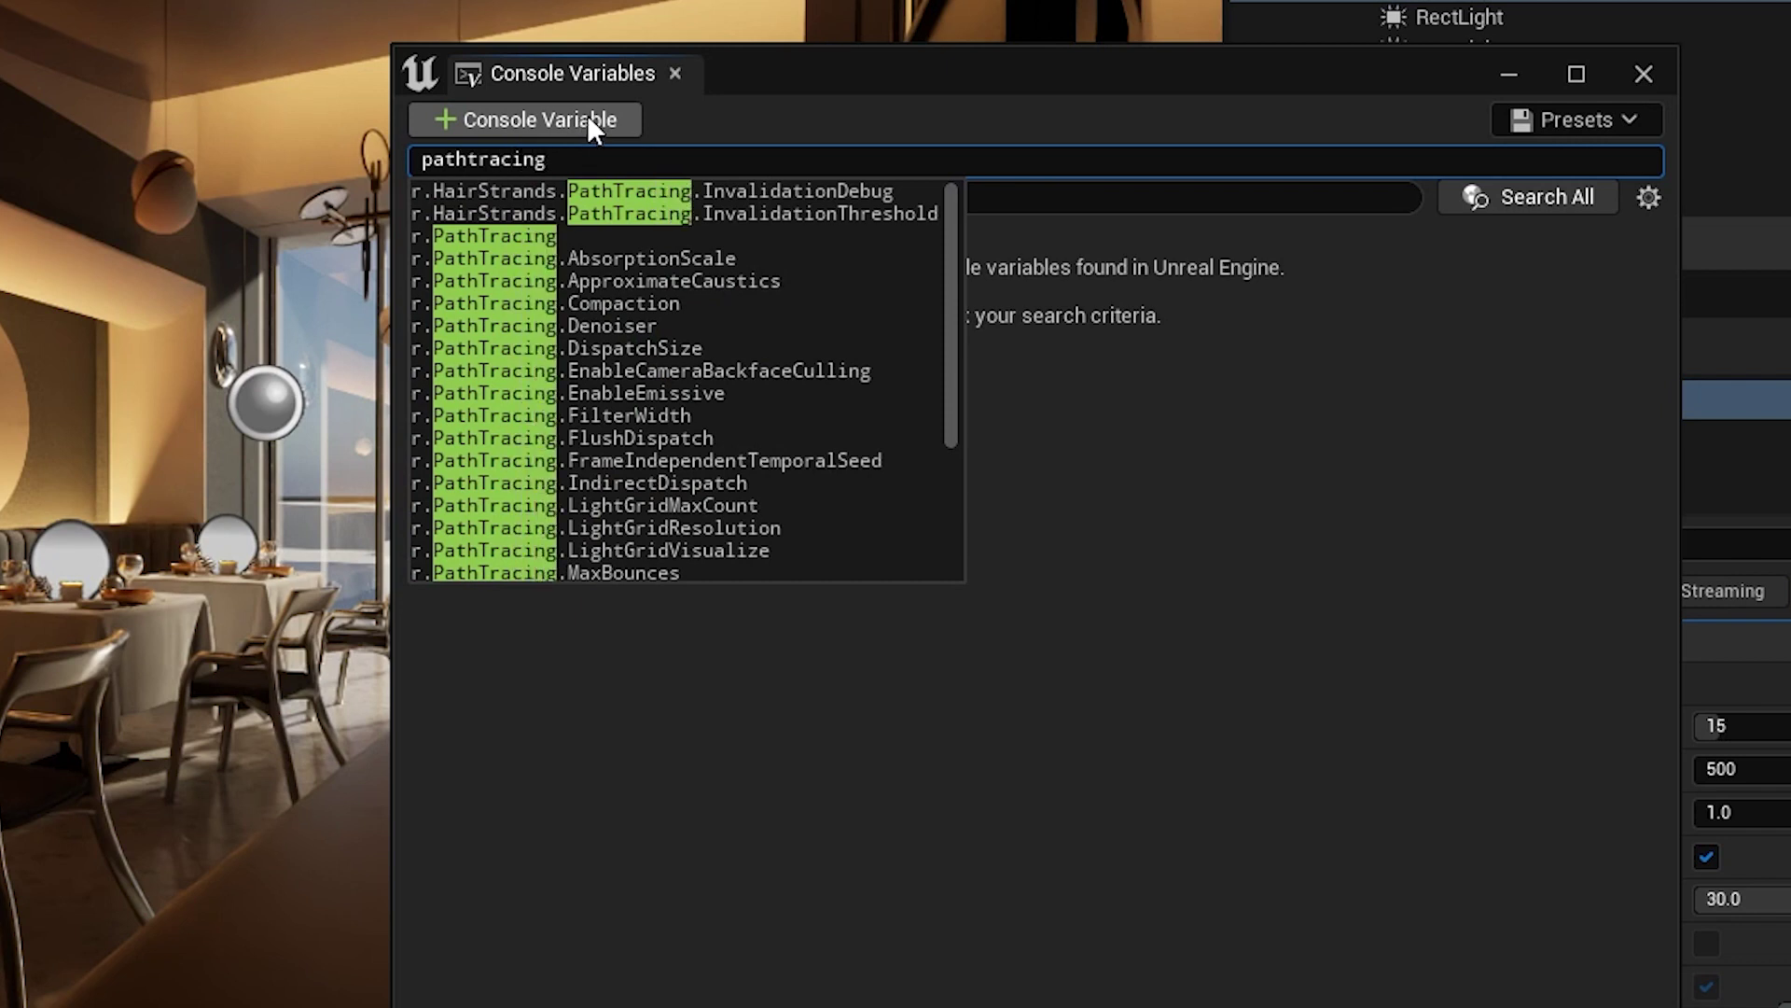
{"action": "mouse_move", "coordinate": [522, 239]}
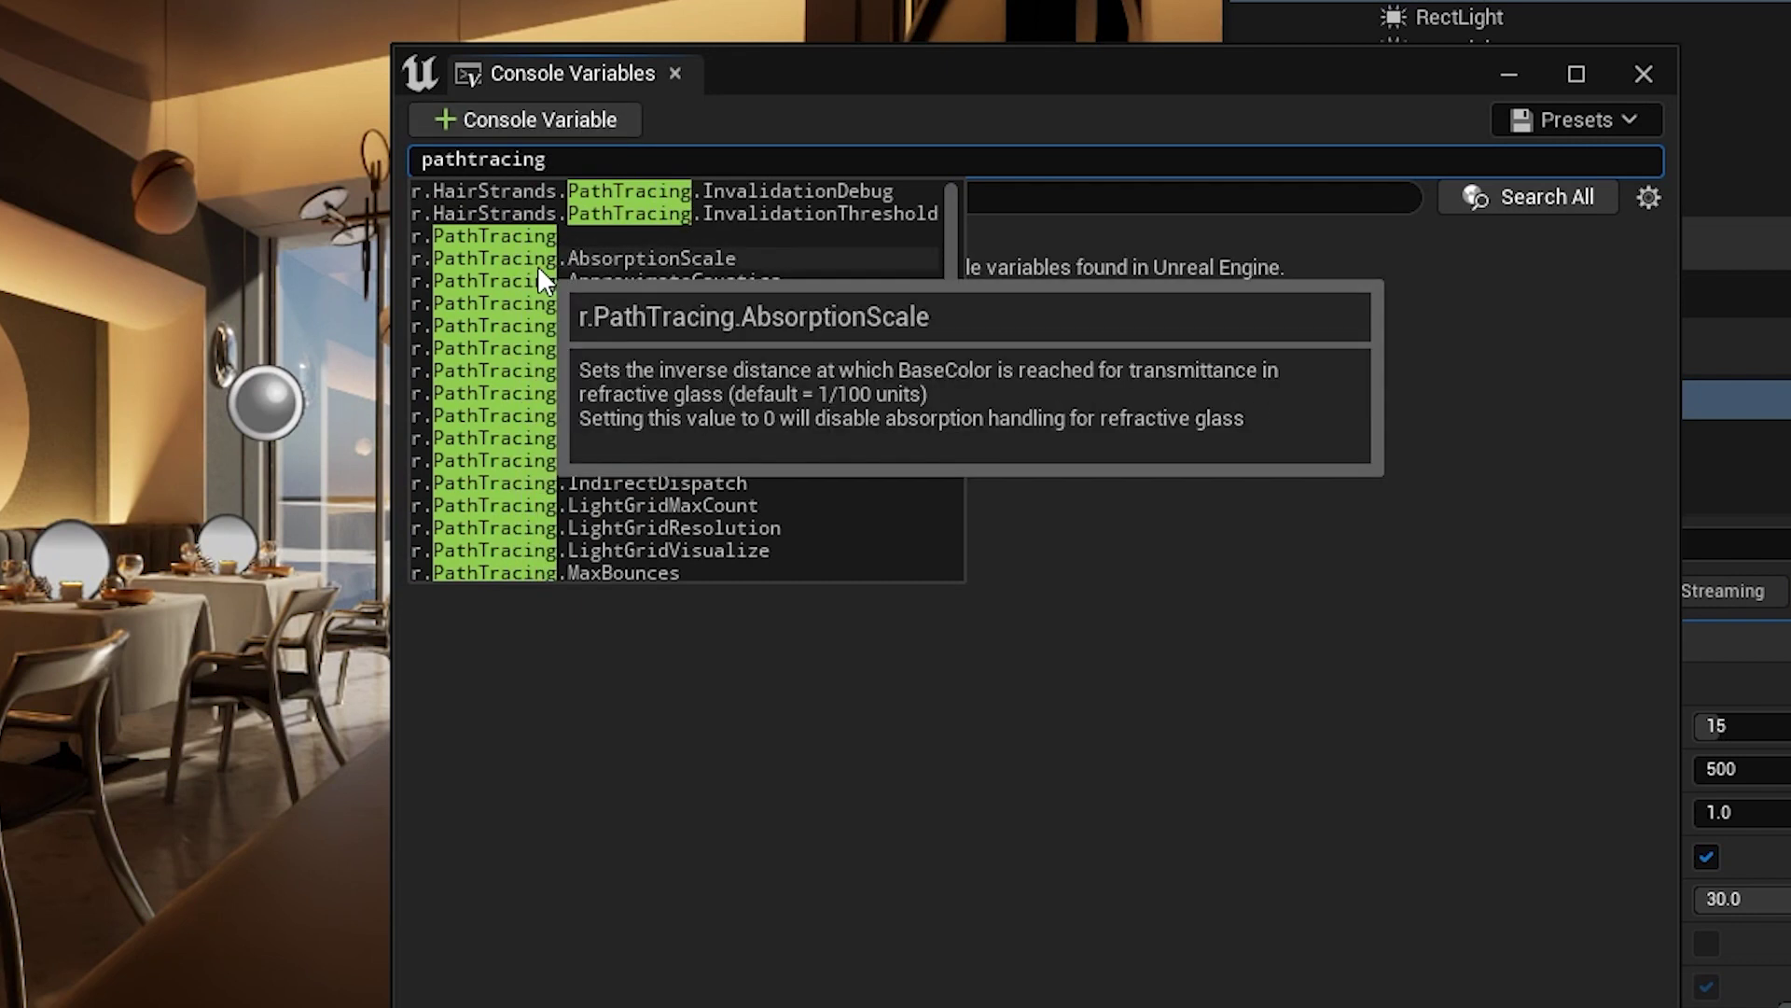
{"action": "mouse_move", "coordinate": [538, 283]}
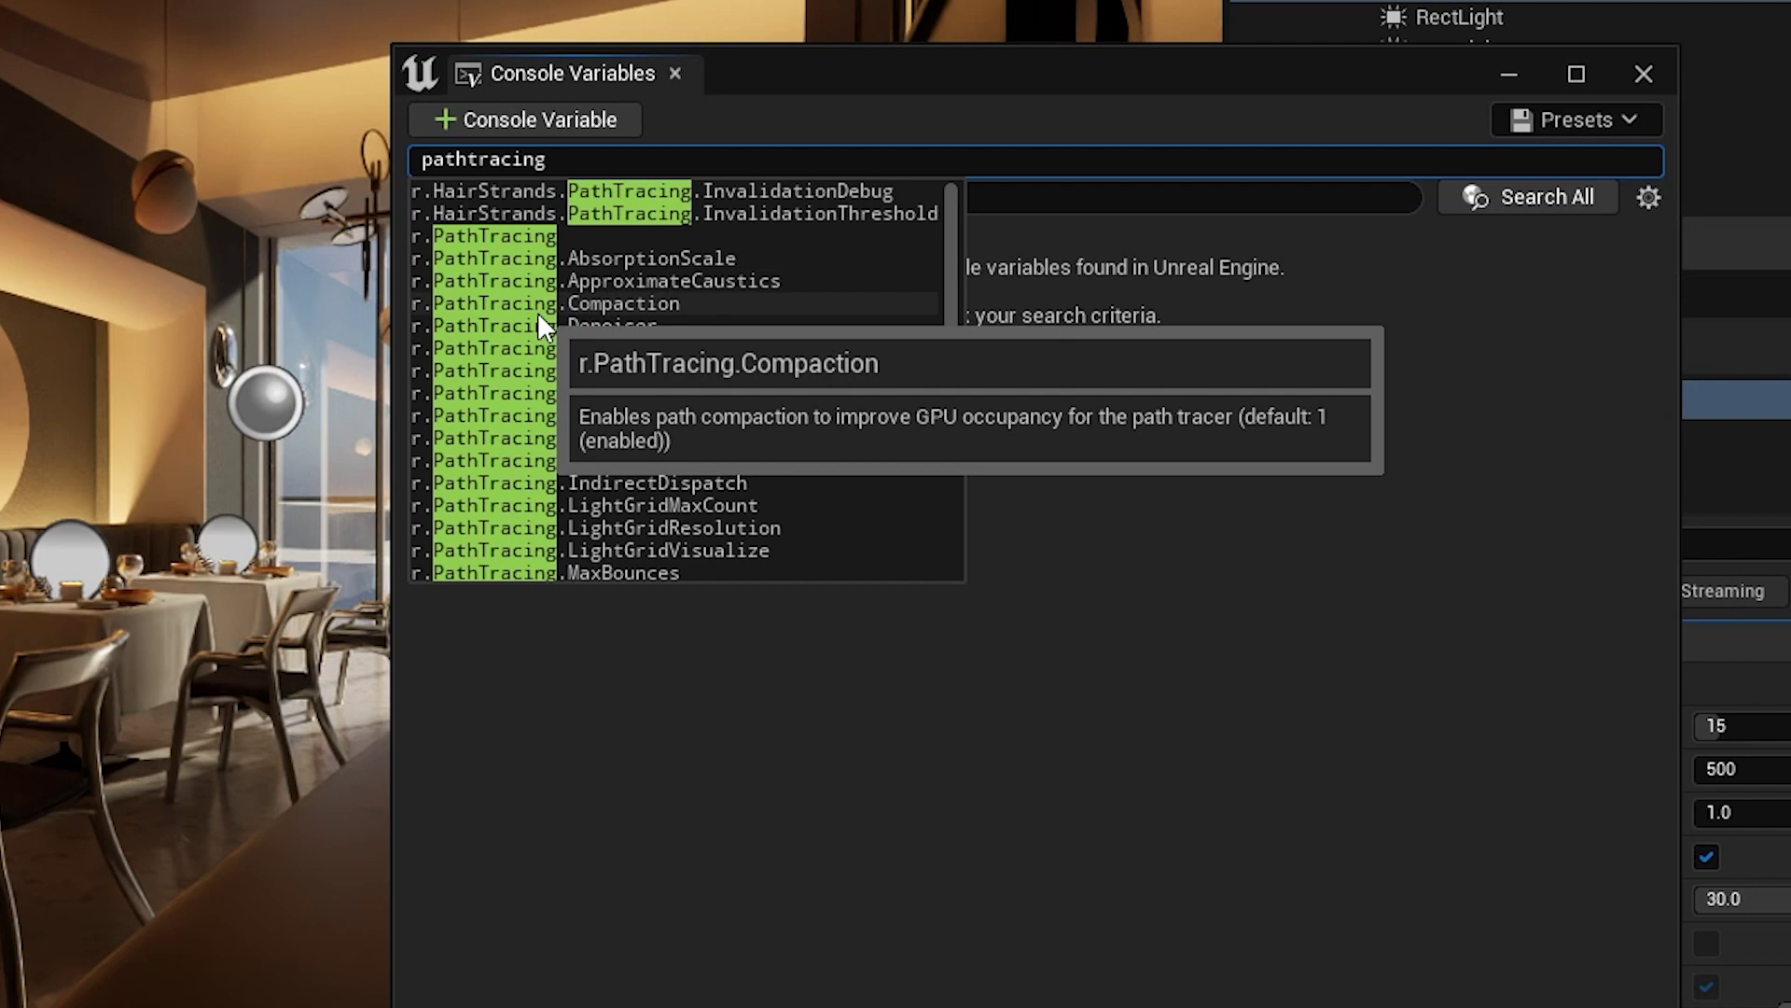
{"action": "mouse_move", "coordinate": [539, 334]}
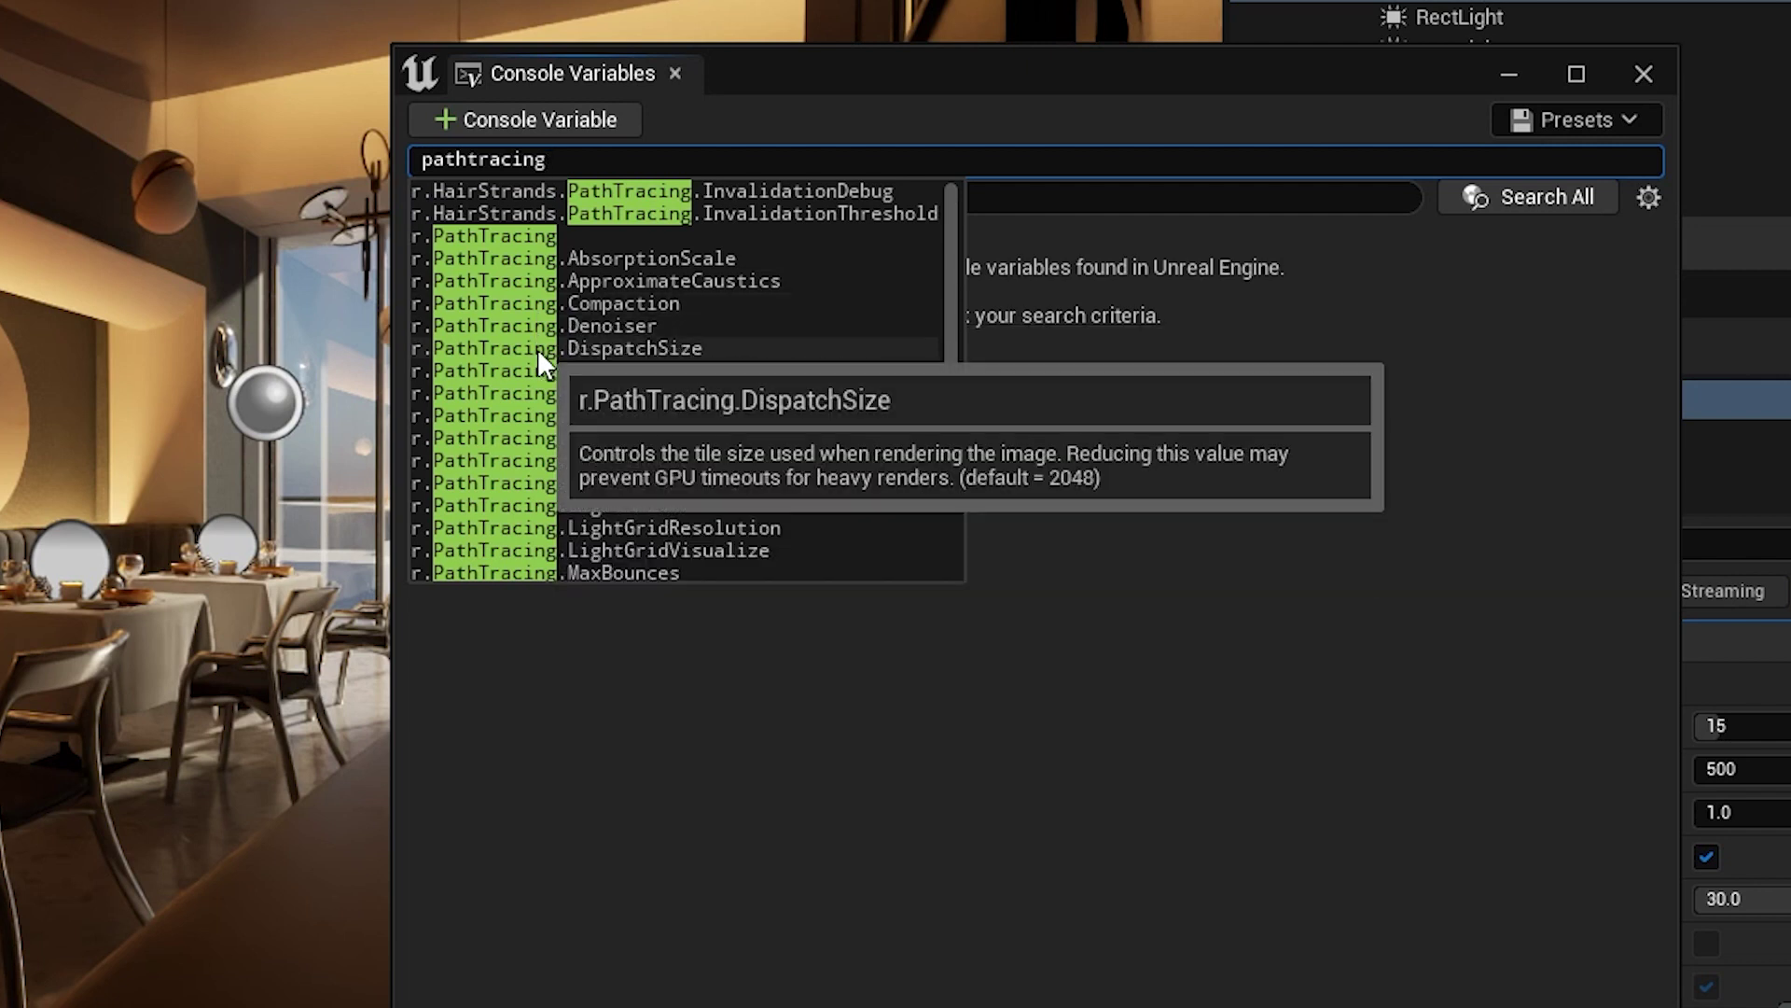
{"action": "mouse_move", "coordinate": [536, 373]}
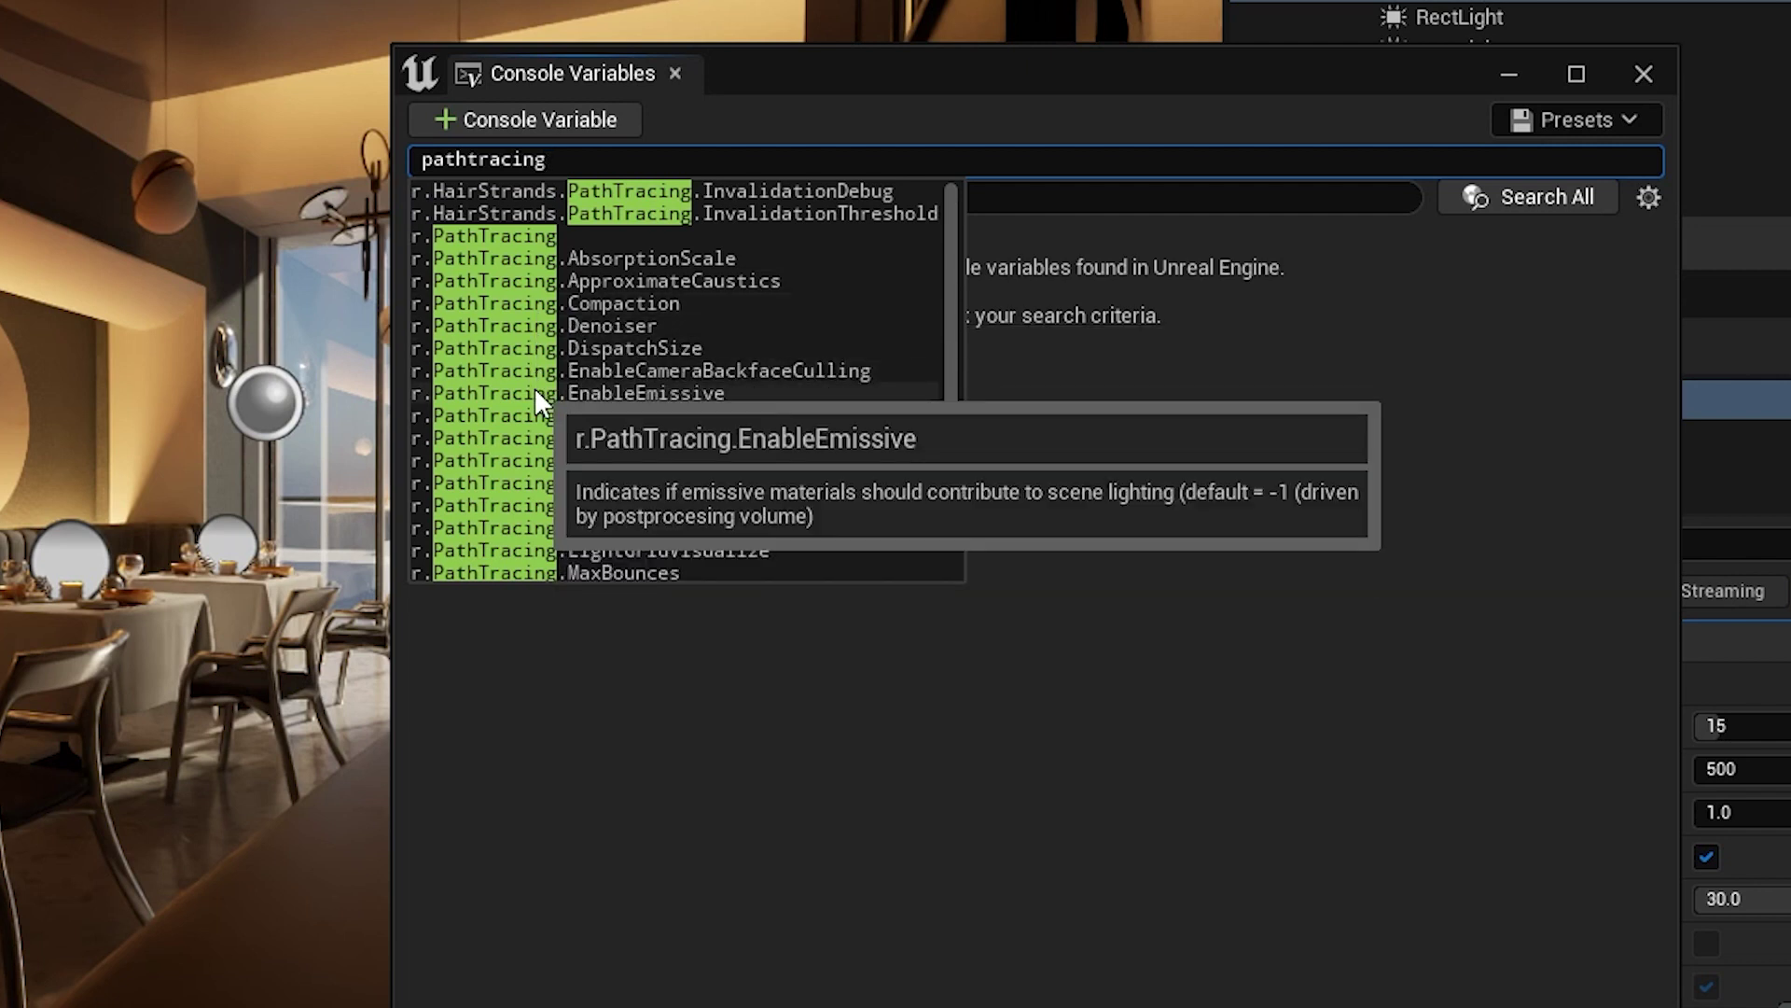
{"action": "mouse_move", "coordinate": [537, 416]}
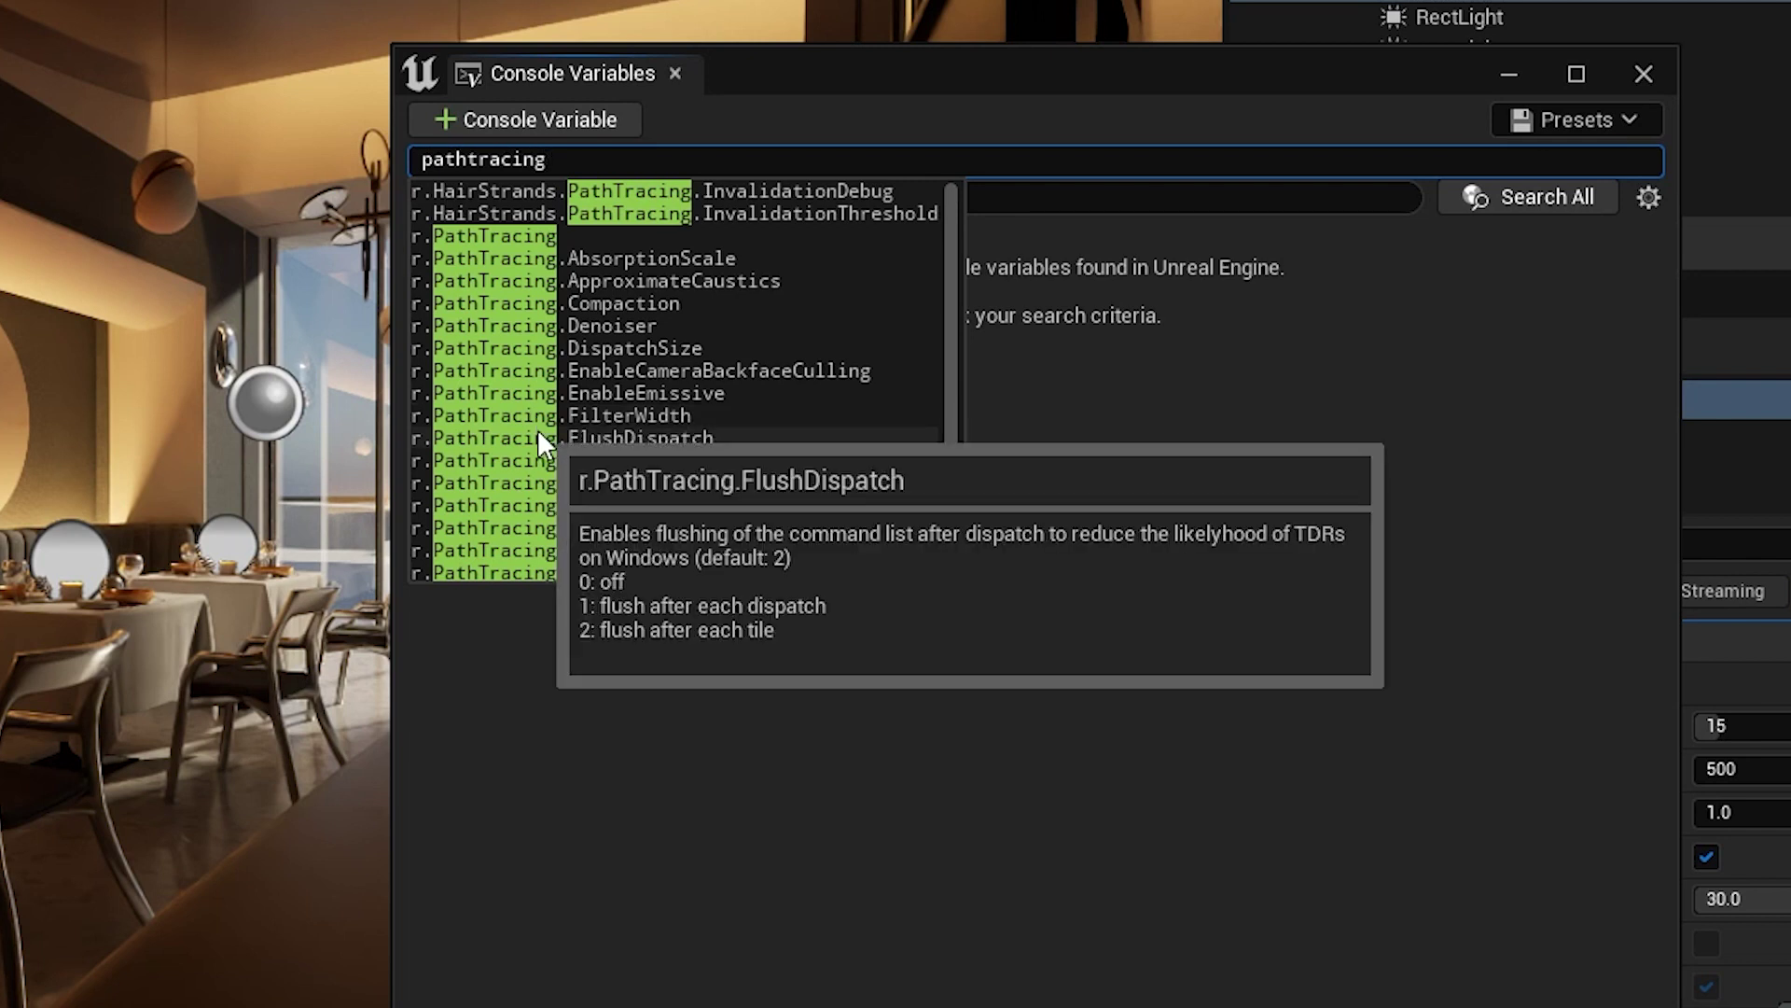
{"action": "mouse_move", "coordinate": [538, 459]}
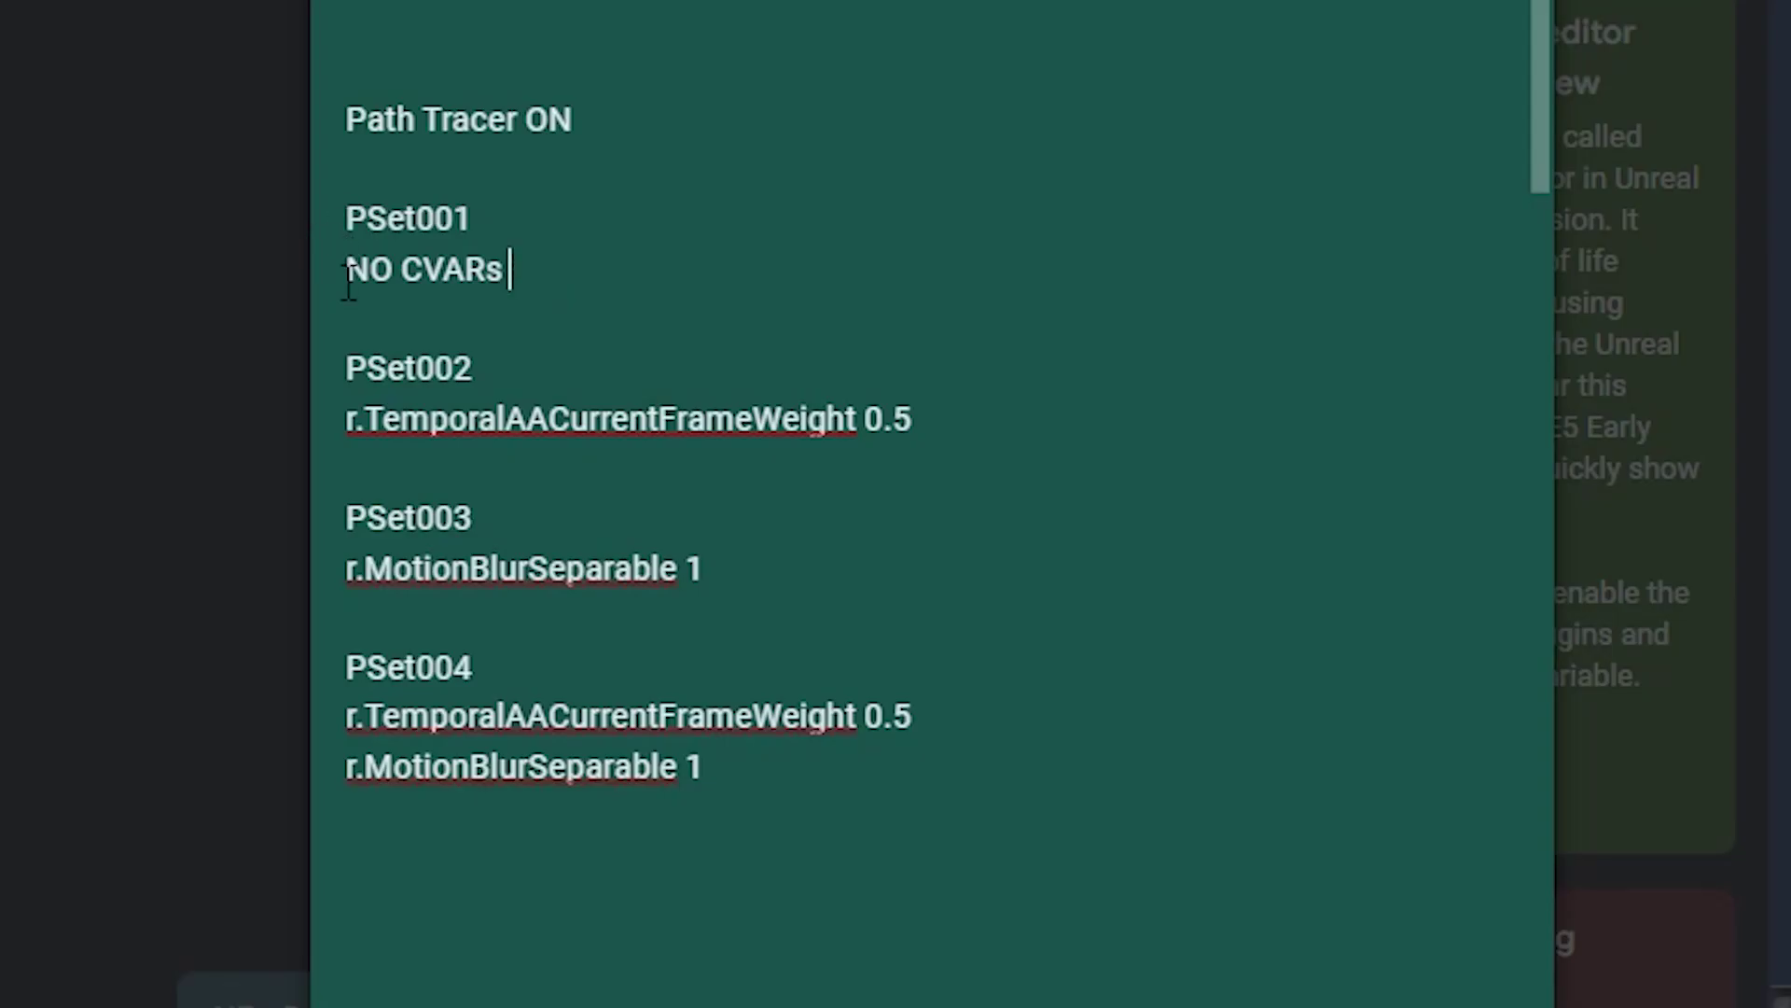
- Highlight the NO CVARs line in the Path Tracer ON note, then deselect it
{"action": "left_click_drag", "start_coordinate": [348, 280], "coordinate": [606, 277]}
{"action": "left_click", "coordinate": [632, 270]}
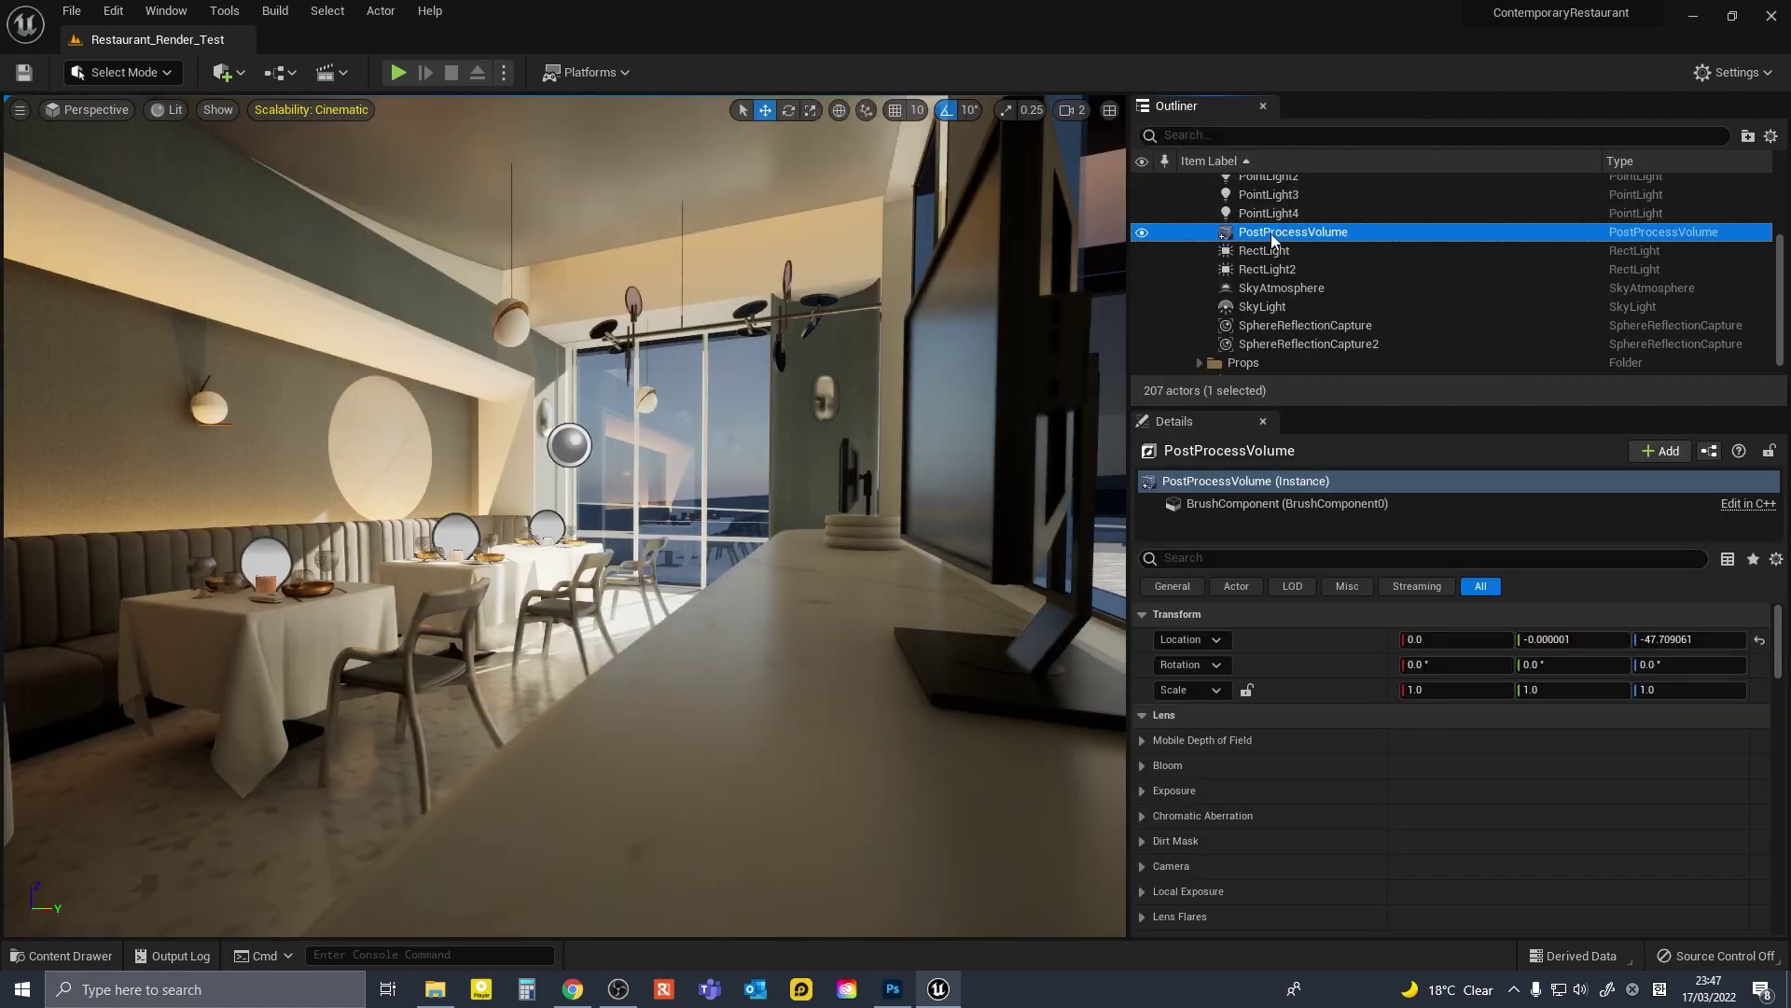
- Filter the PostProcessVolume's Details by 'patht' to show its path tracing settings
{"action": "left_click", "coordinate": [1221, 557]}
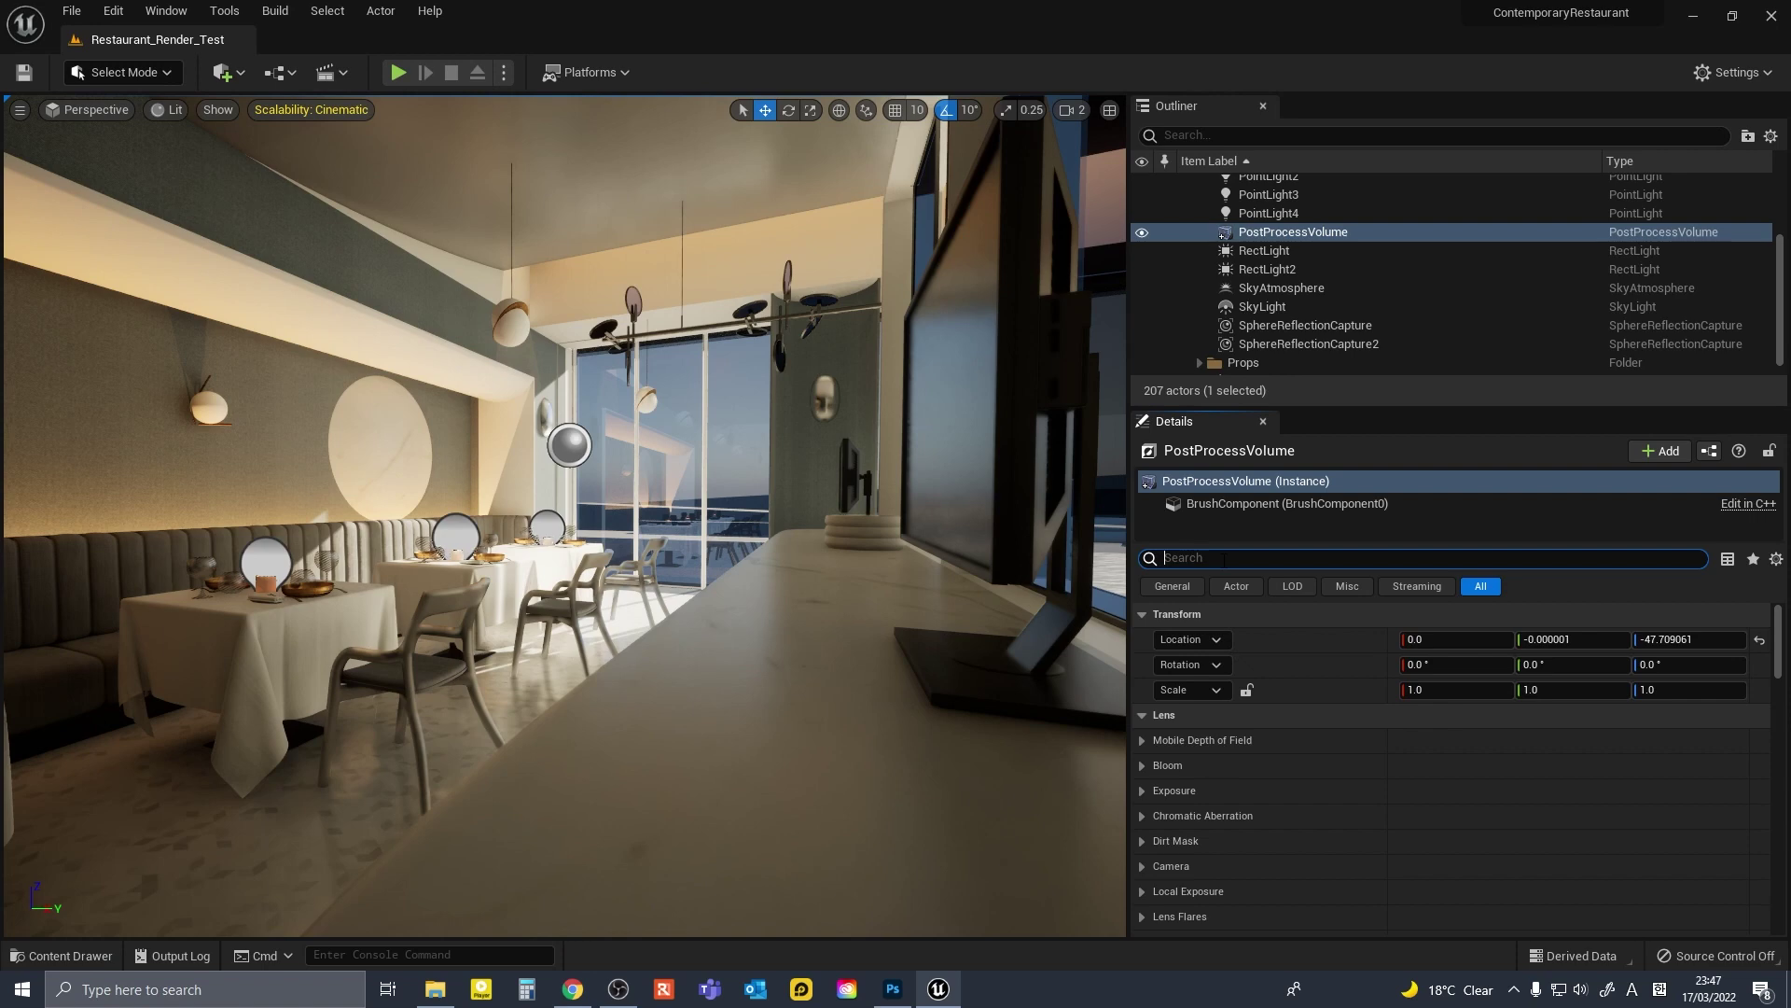
{"action": "type", "text": "pa"}
{"action": "type", "text": "tht"}
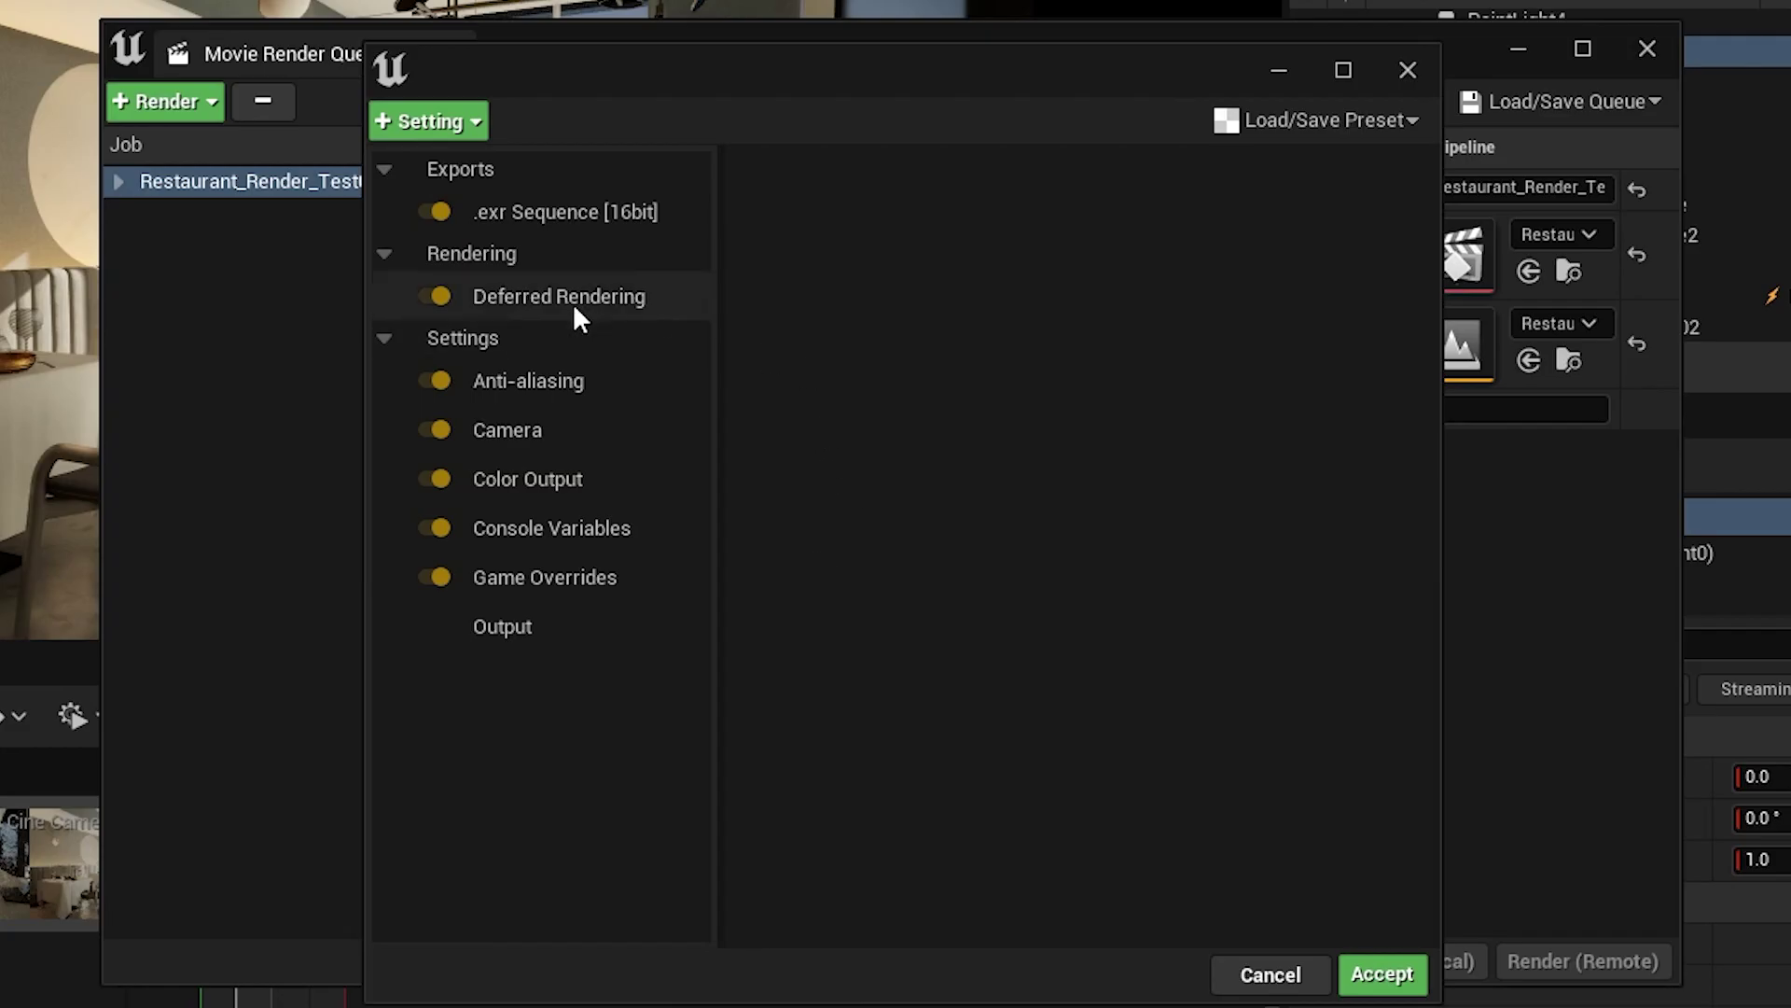
- Replace the job's Deferred Rendering pass with a Path Tracer rendering pass
{"action": "left_click", "coordinate": [689, 349]}
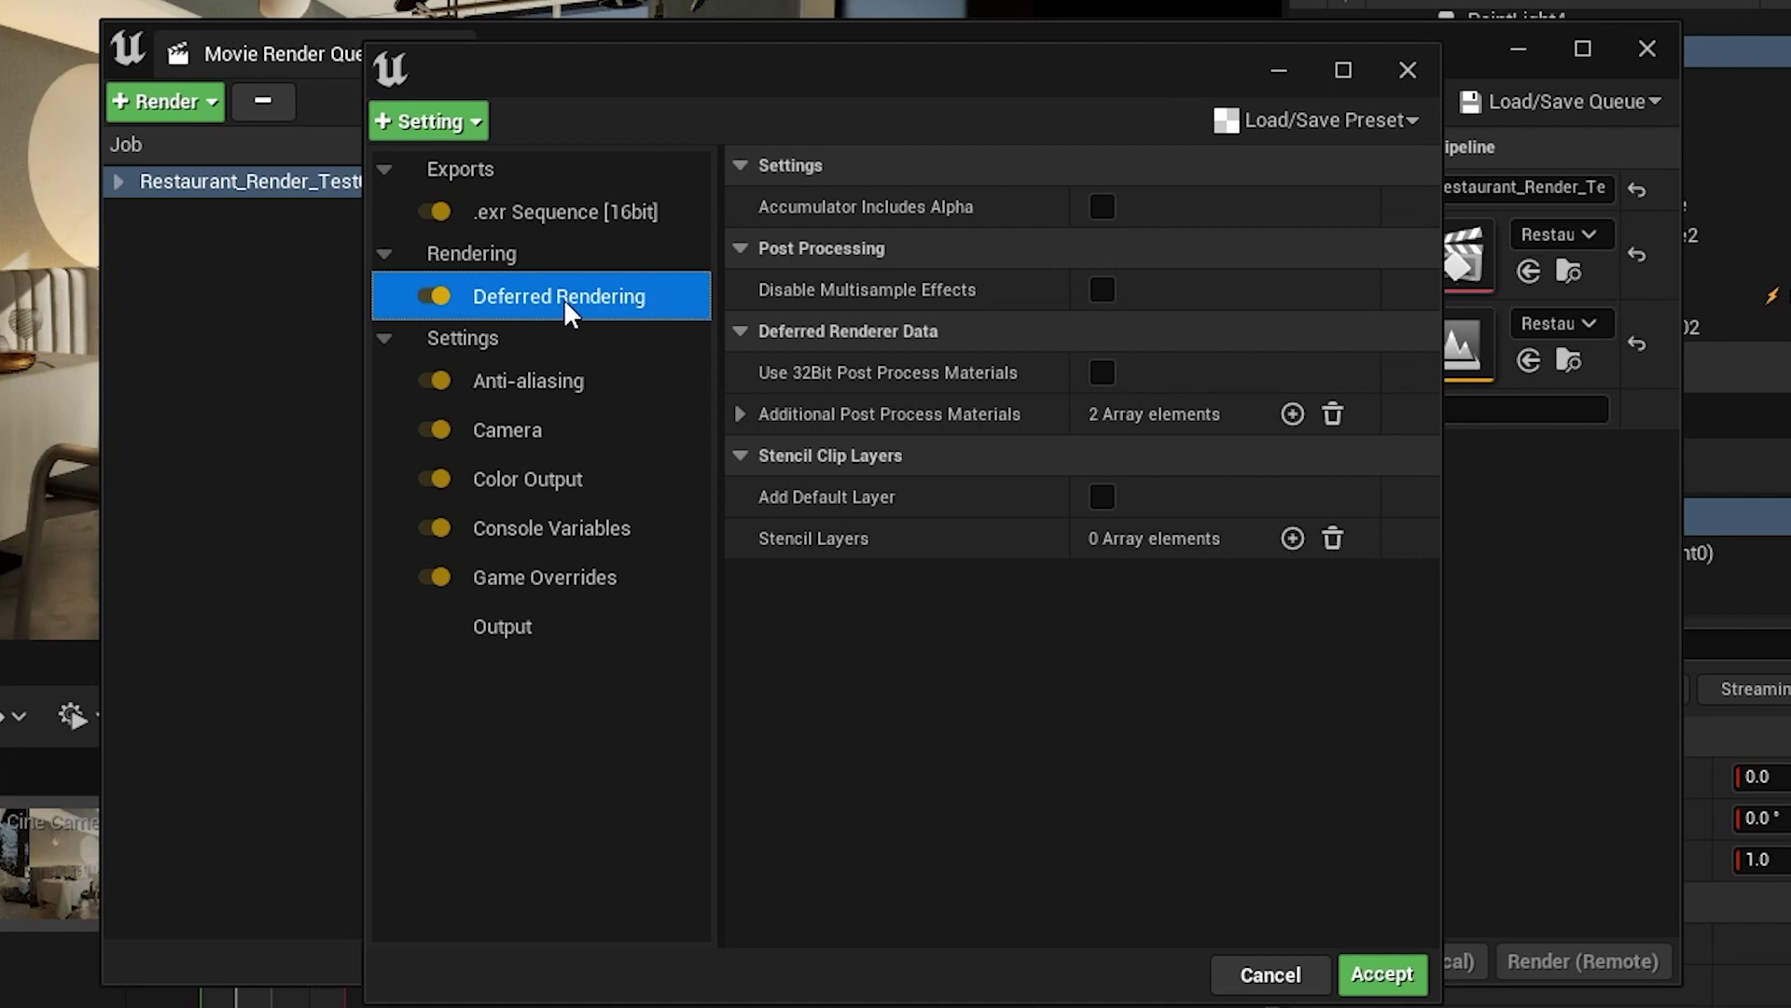
{"action": "key", "text": "Delete"}
{"action": "left_click", "coordinate": [429, 123]}
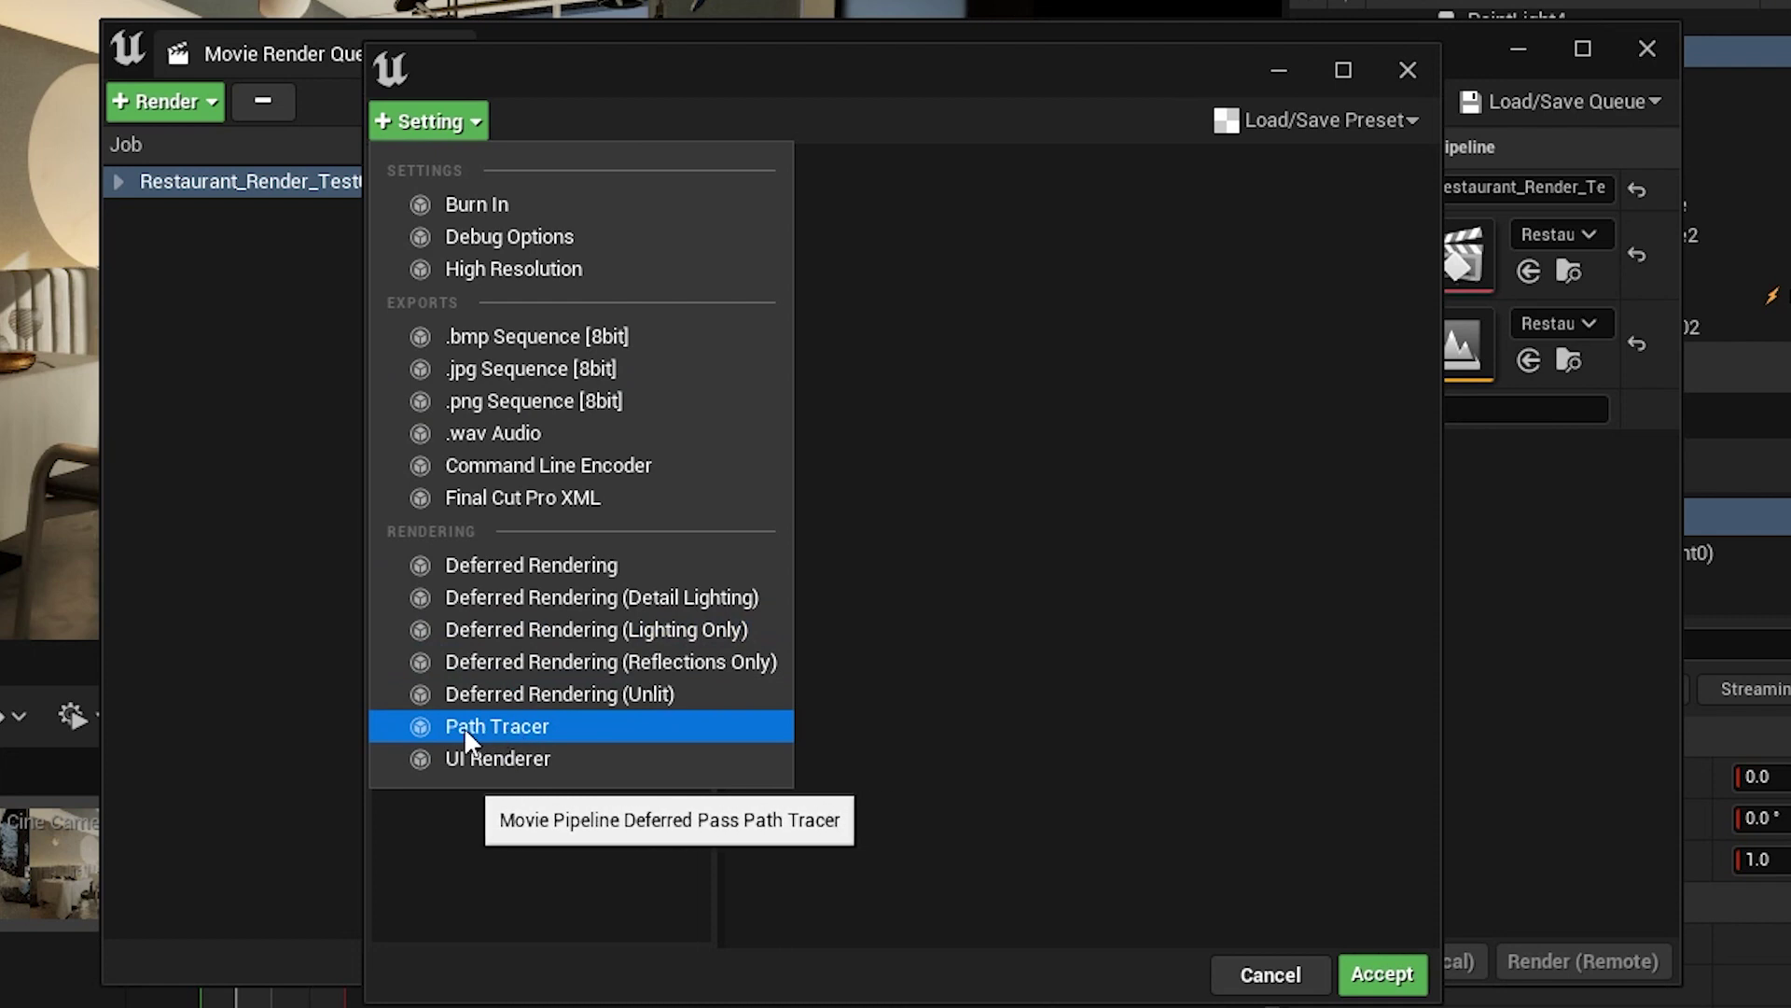
{"action": "left_click", "coordinate": [519, 735]}
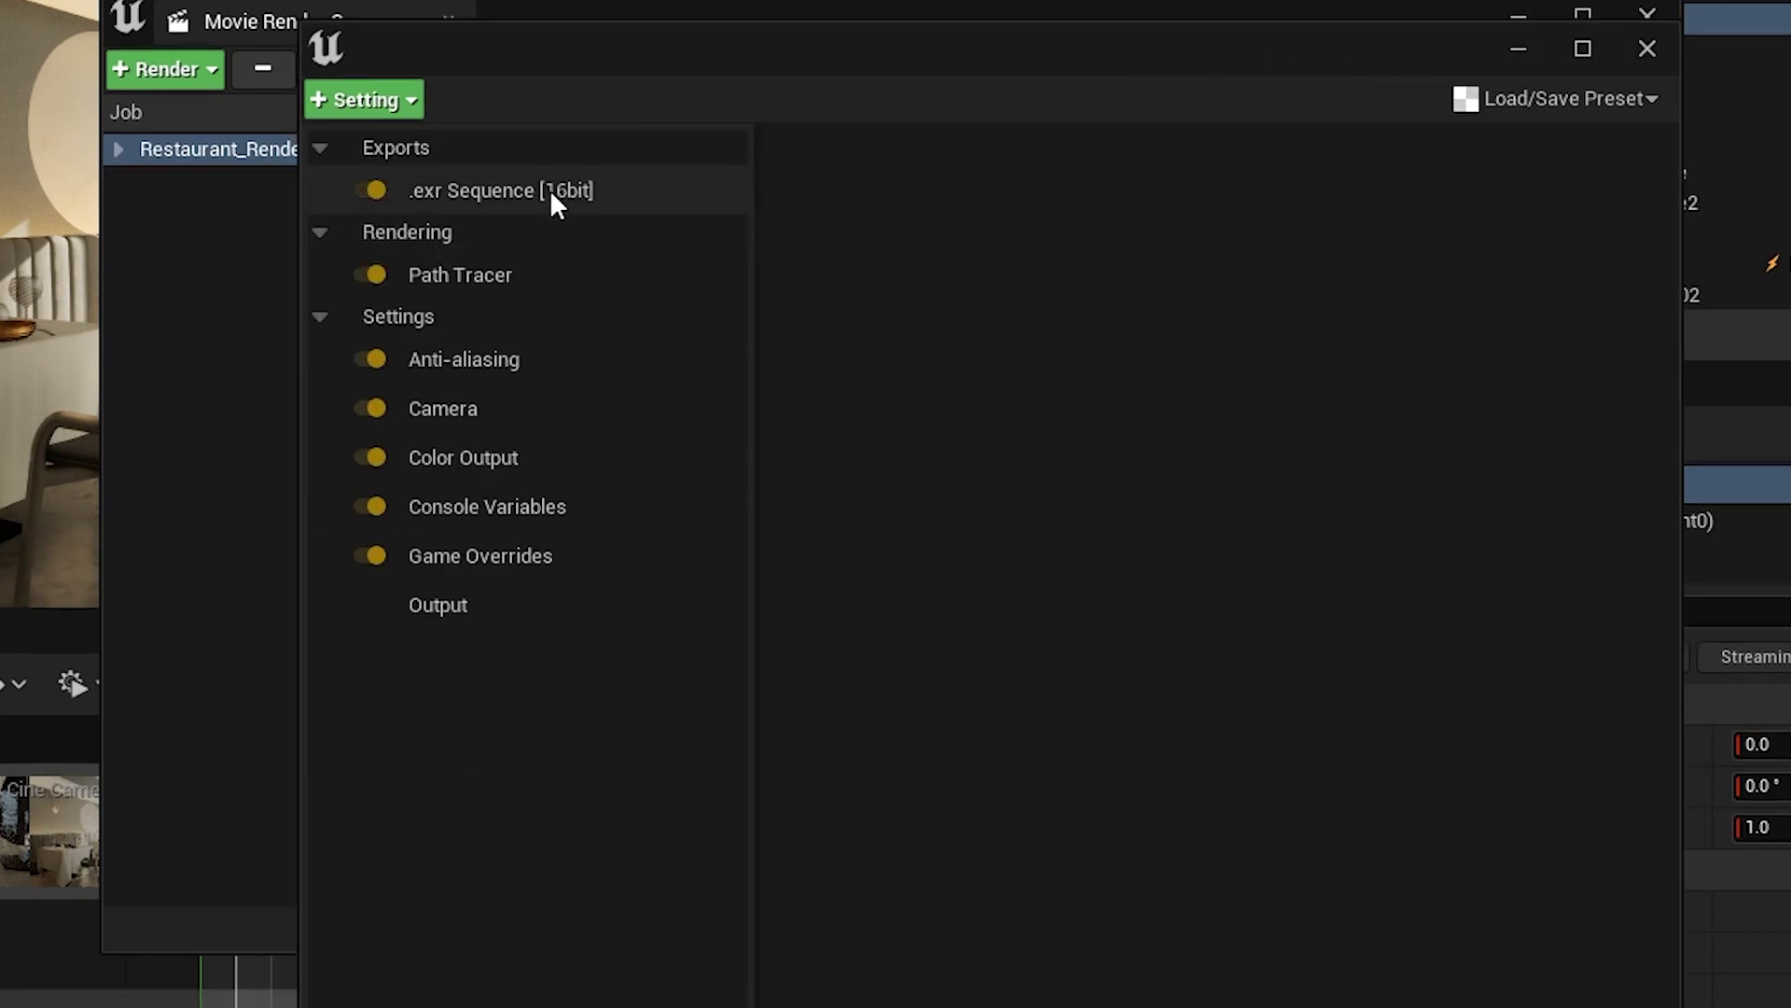
- Review the .exr output, Path Tracer, Camera (Frame Close shutter), Game Overrides, Output and Anti-aliasing settings
{"action": "left_click", "coordinate": [551, 188]}
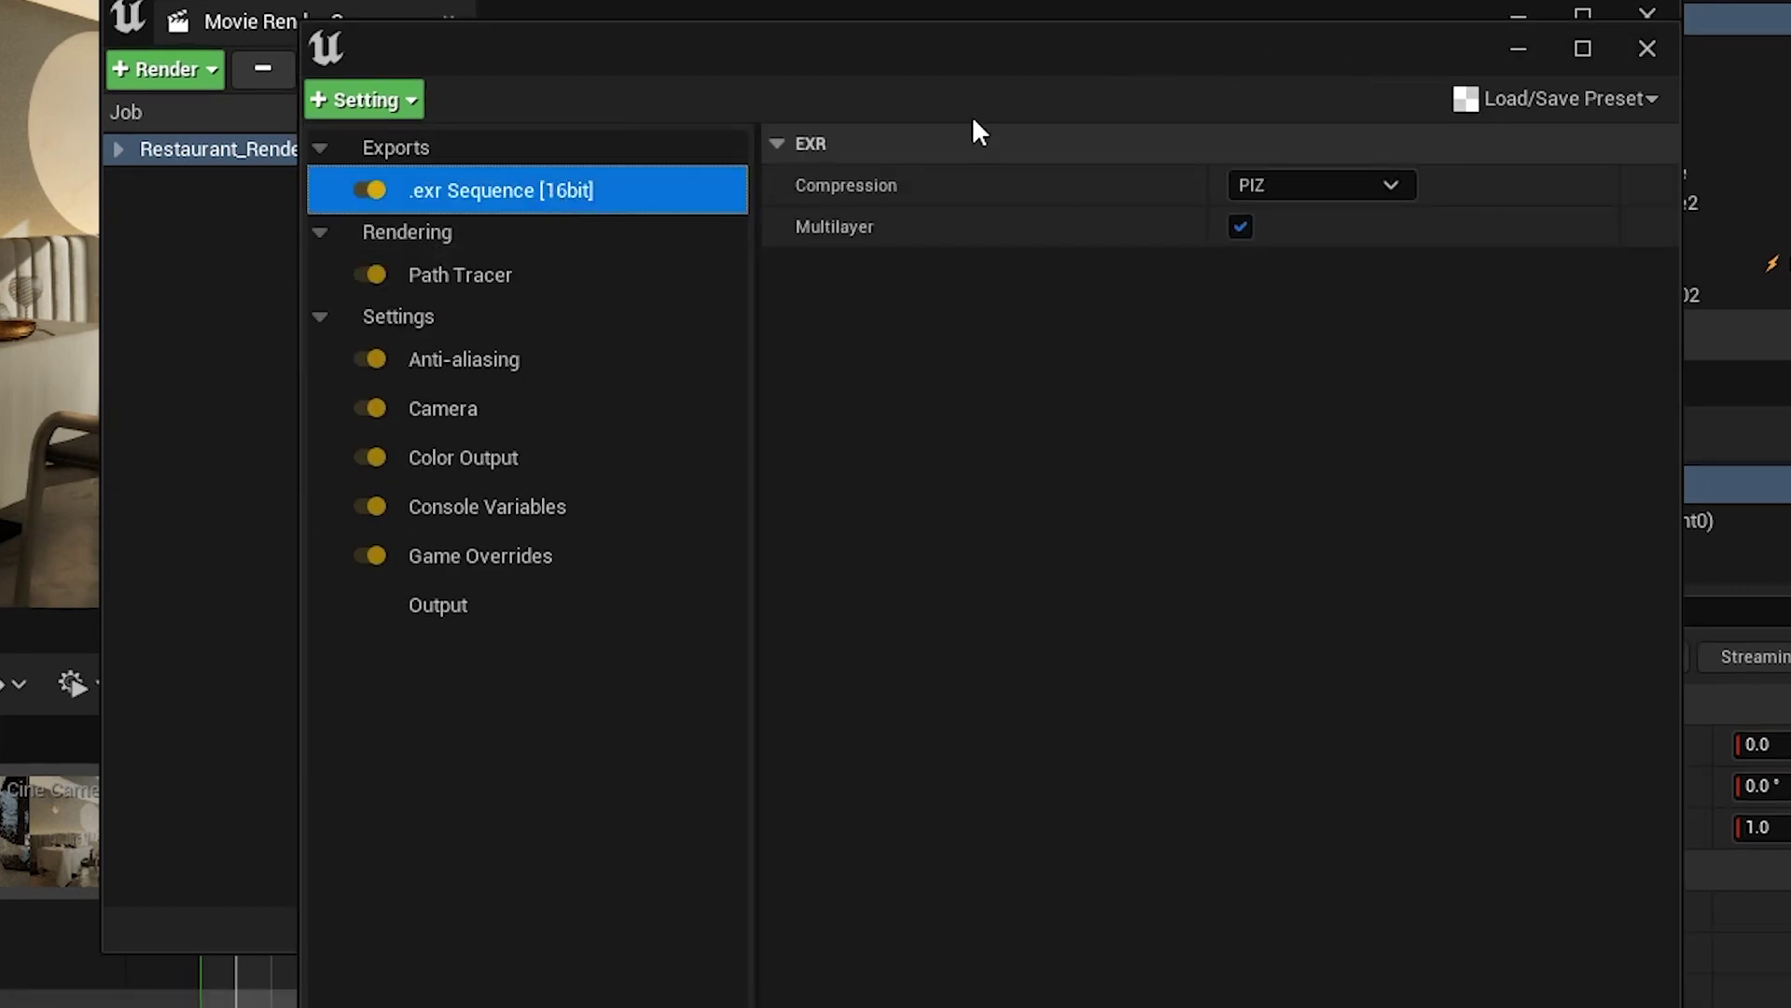
{"action": "left_click", "coordinate": [446, 256]}
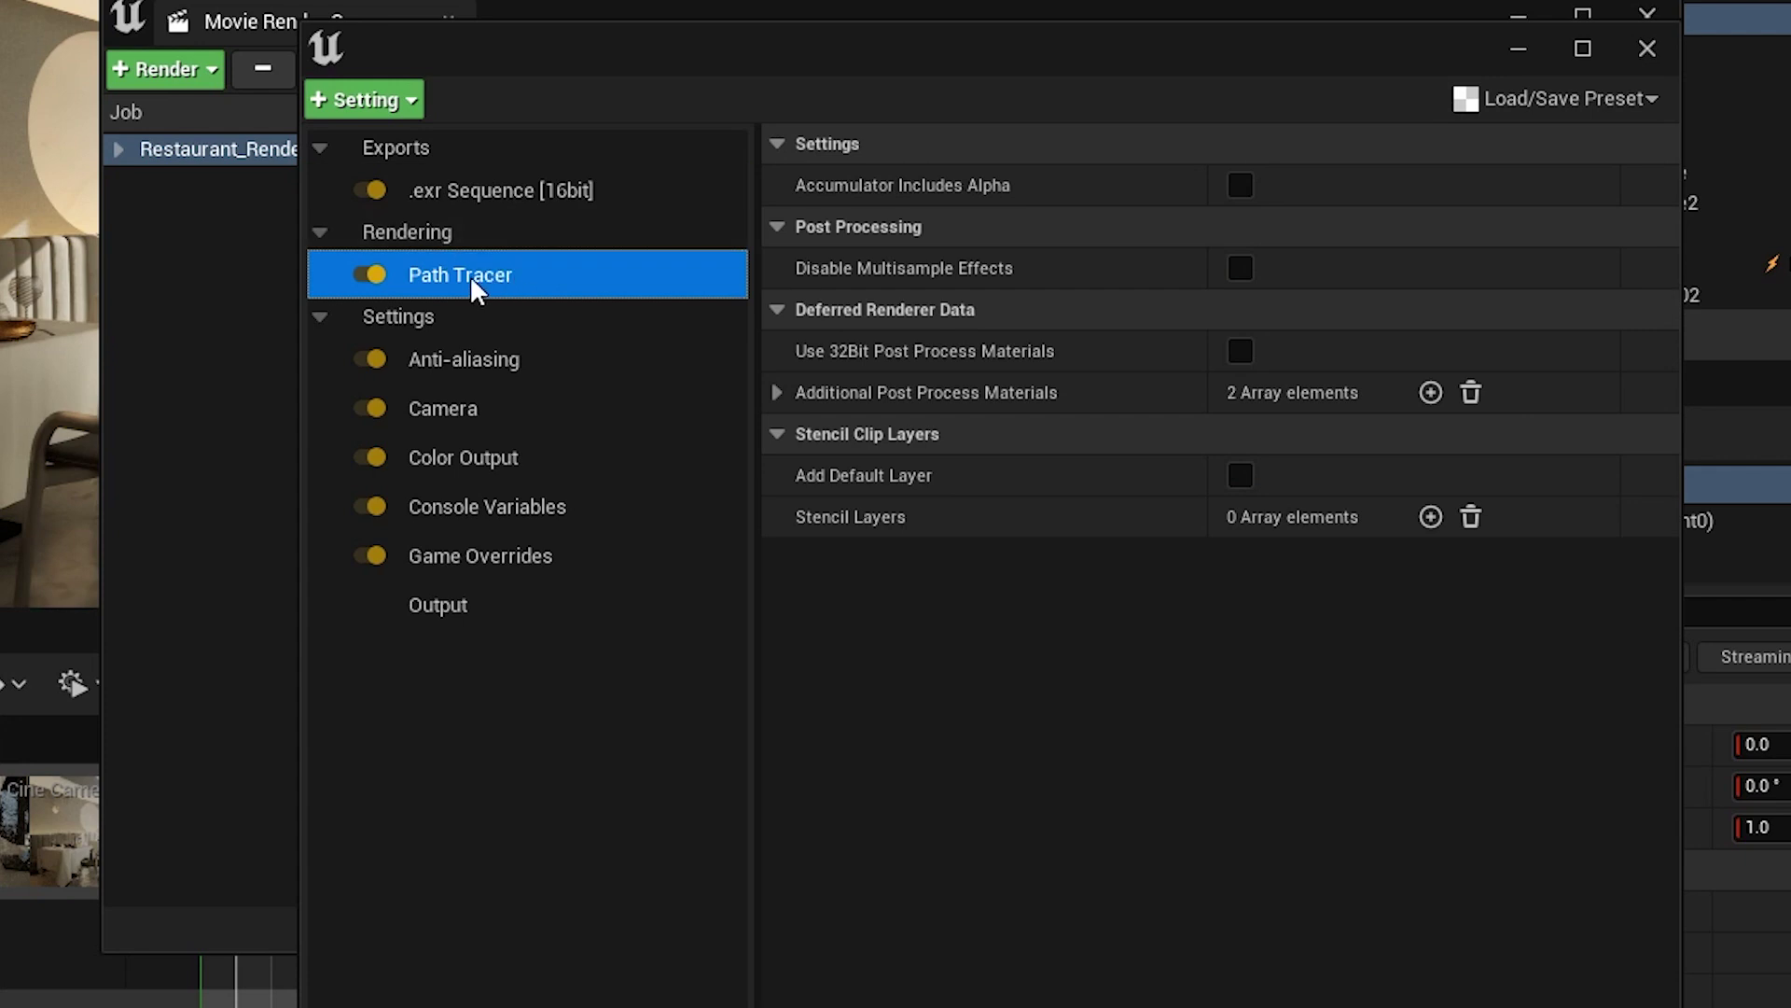
{"action": "left_click", "coordinate": [435, 404]}
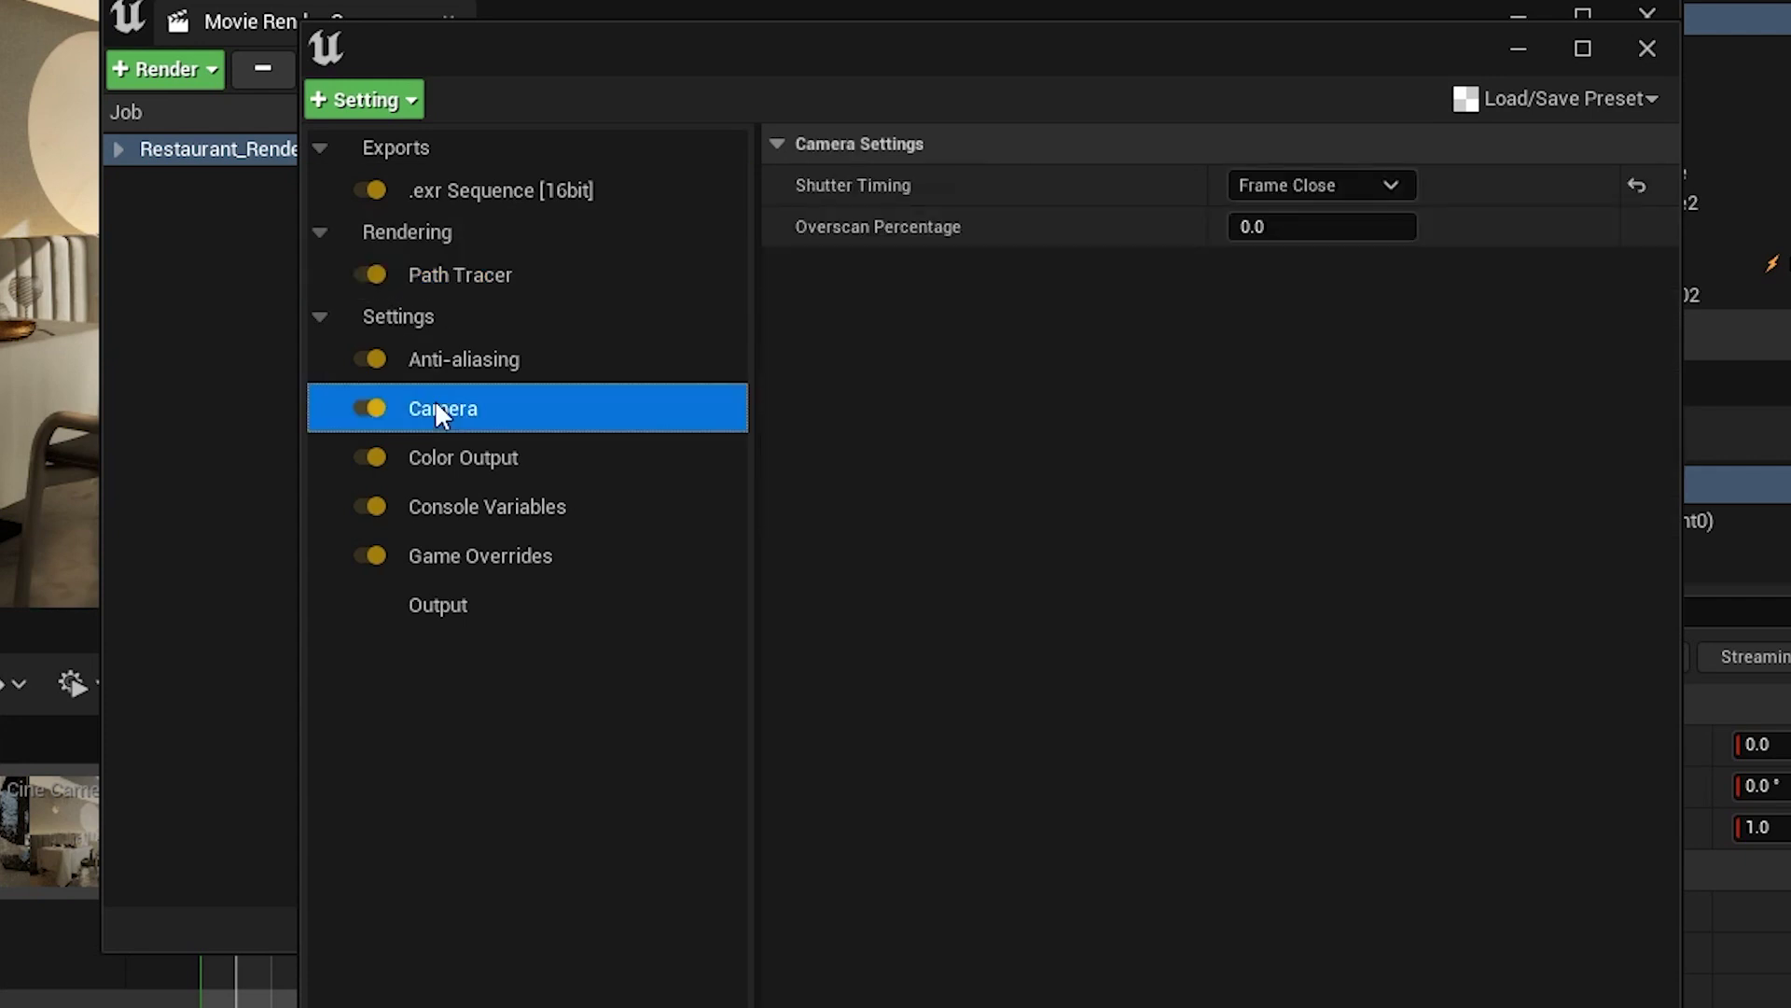
{"action": "left_click", "coordinate": [1340, 181]}
{"action": "left_click", "coordinate": [1279, 272]}
{"action": "left_click", "coordinate": [471, 558]}
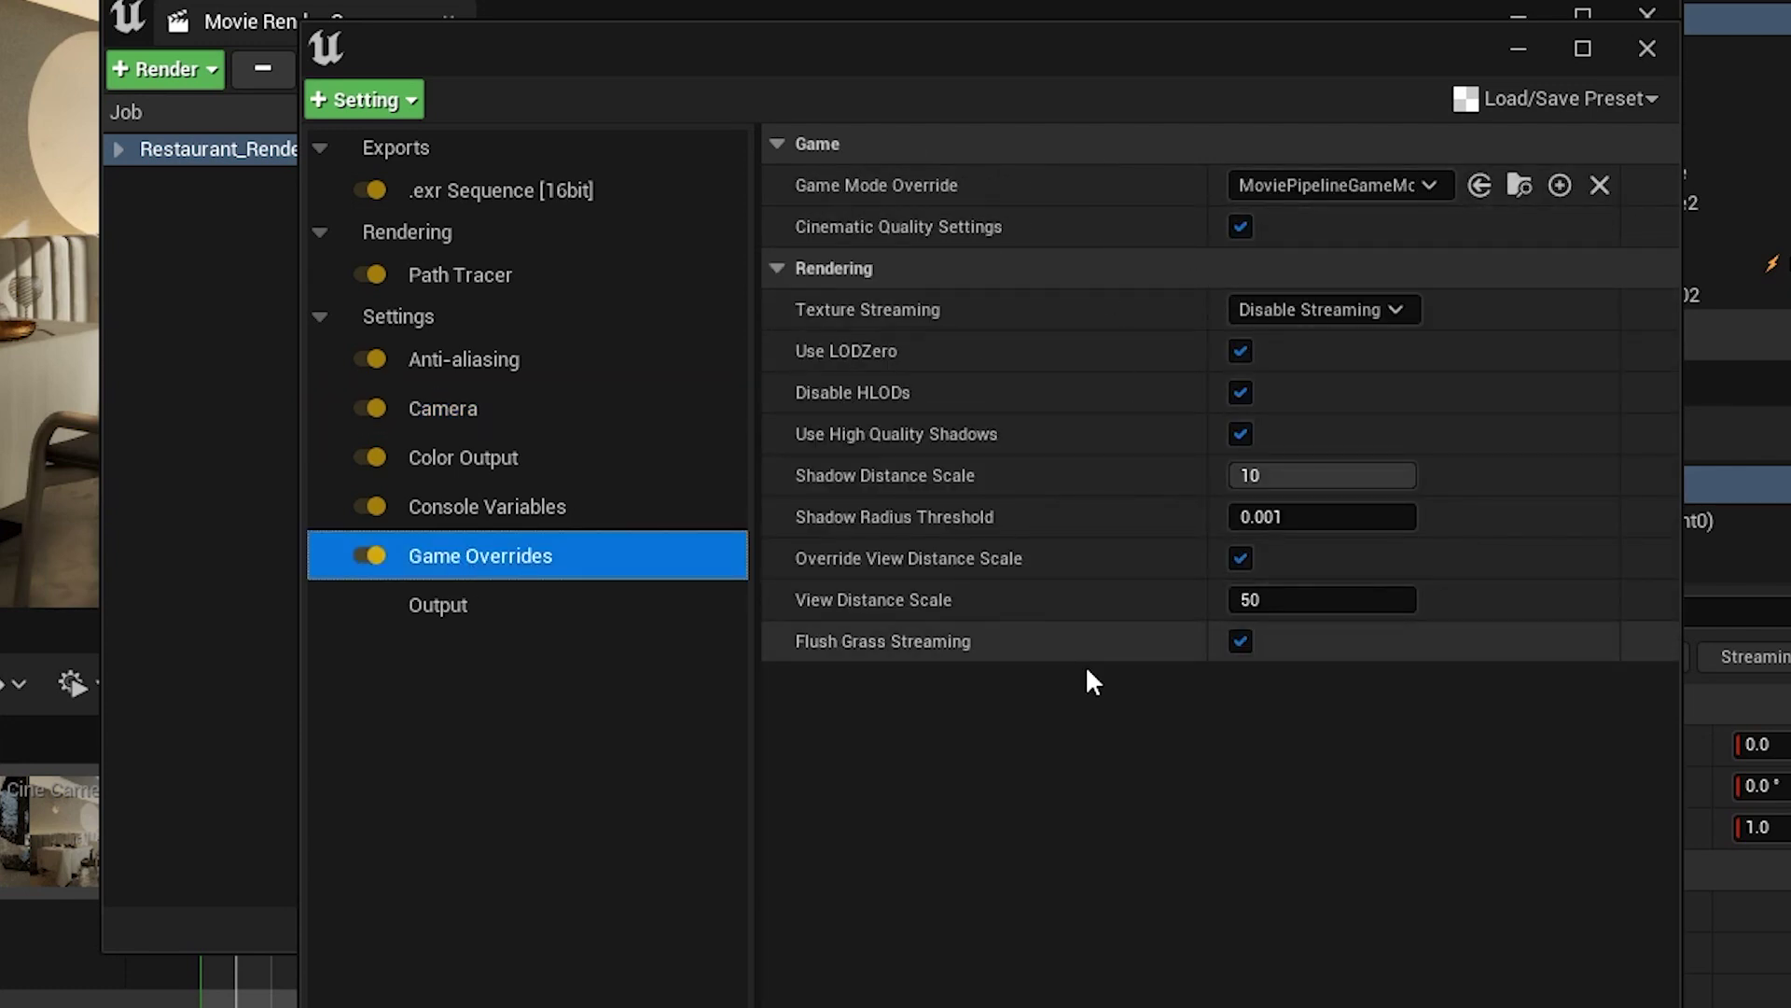
{"action": "left_click", "coordinate": [438, 605]}
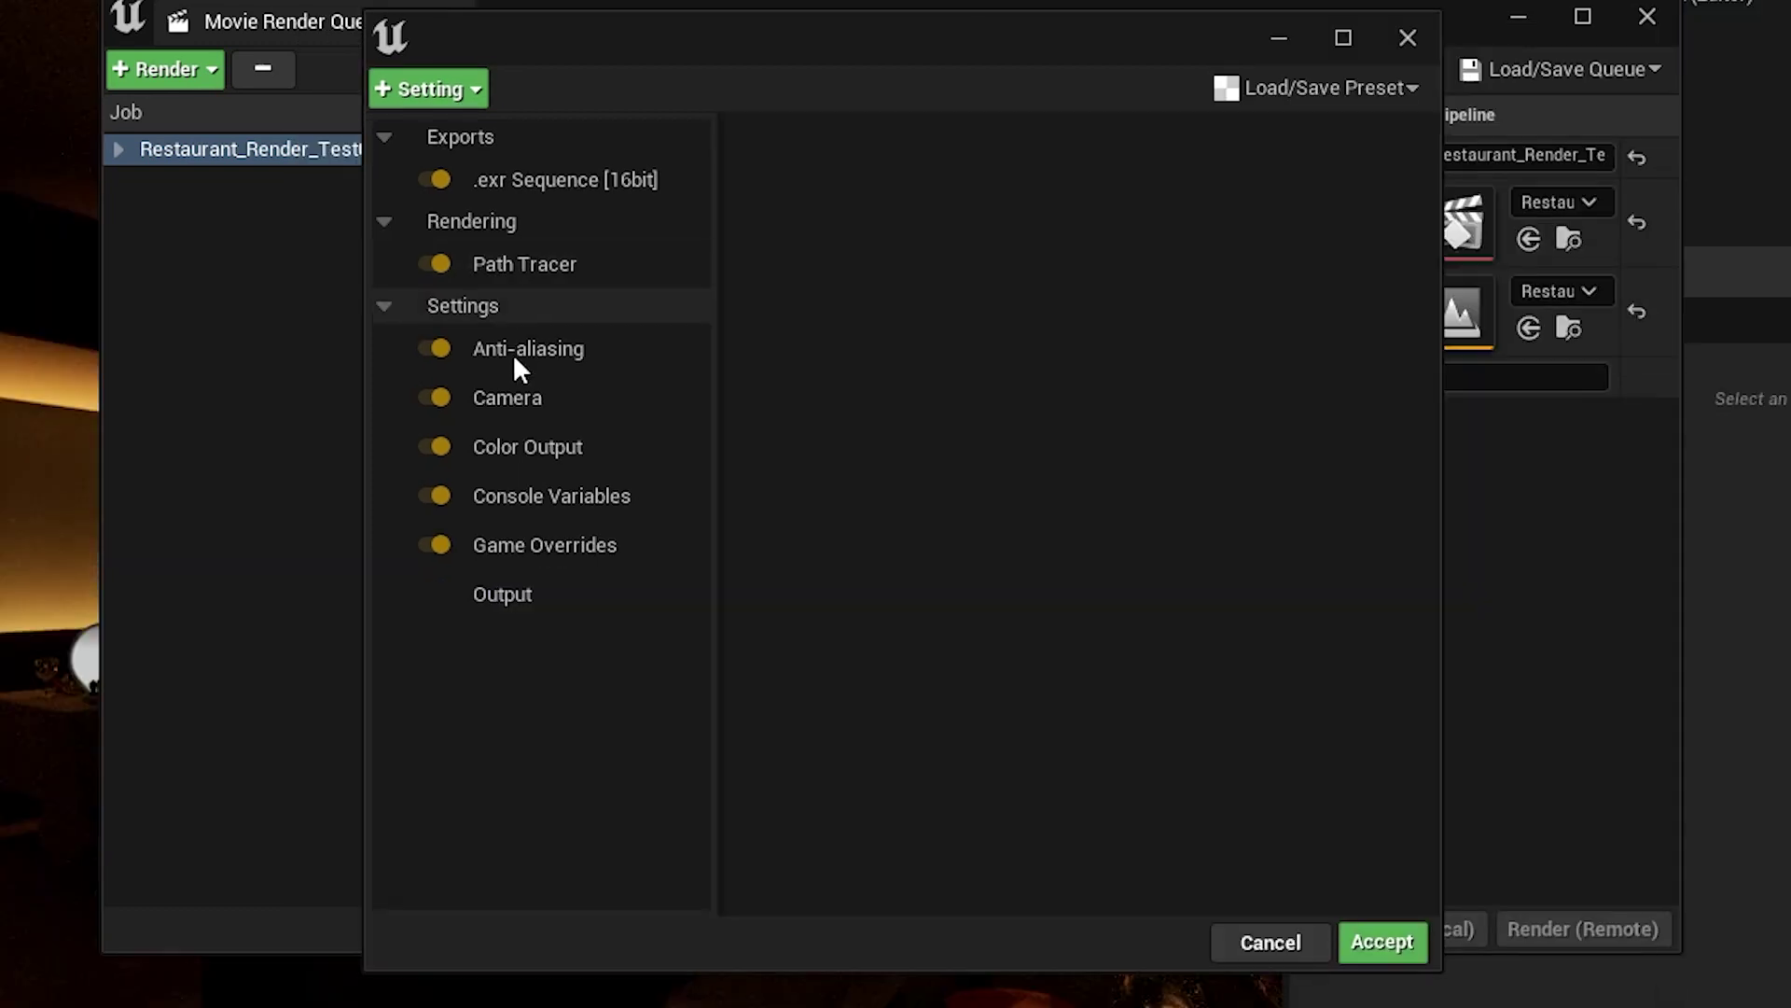
{"action": "left_click", "coordinate": [513, 359]}
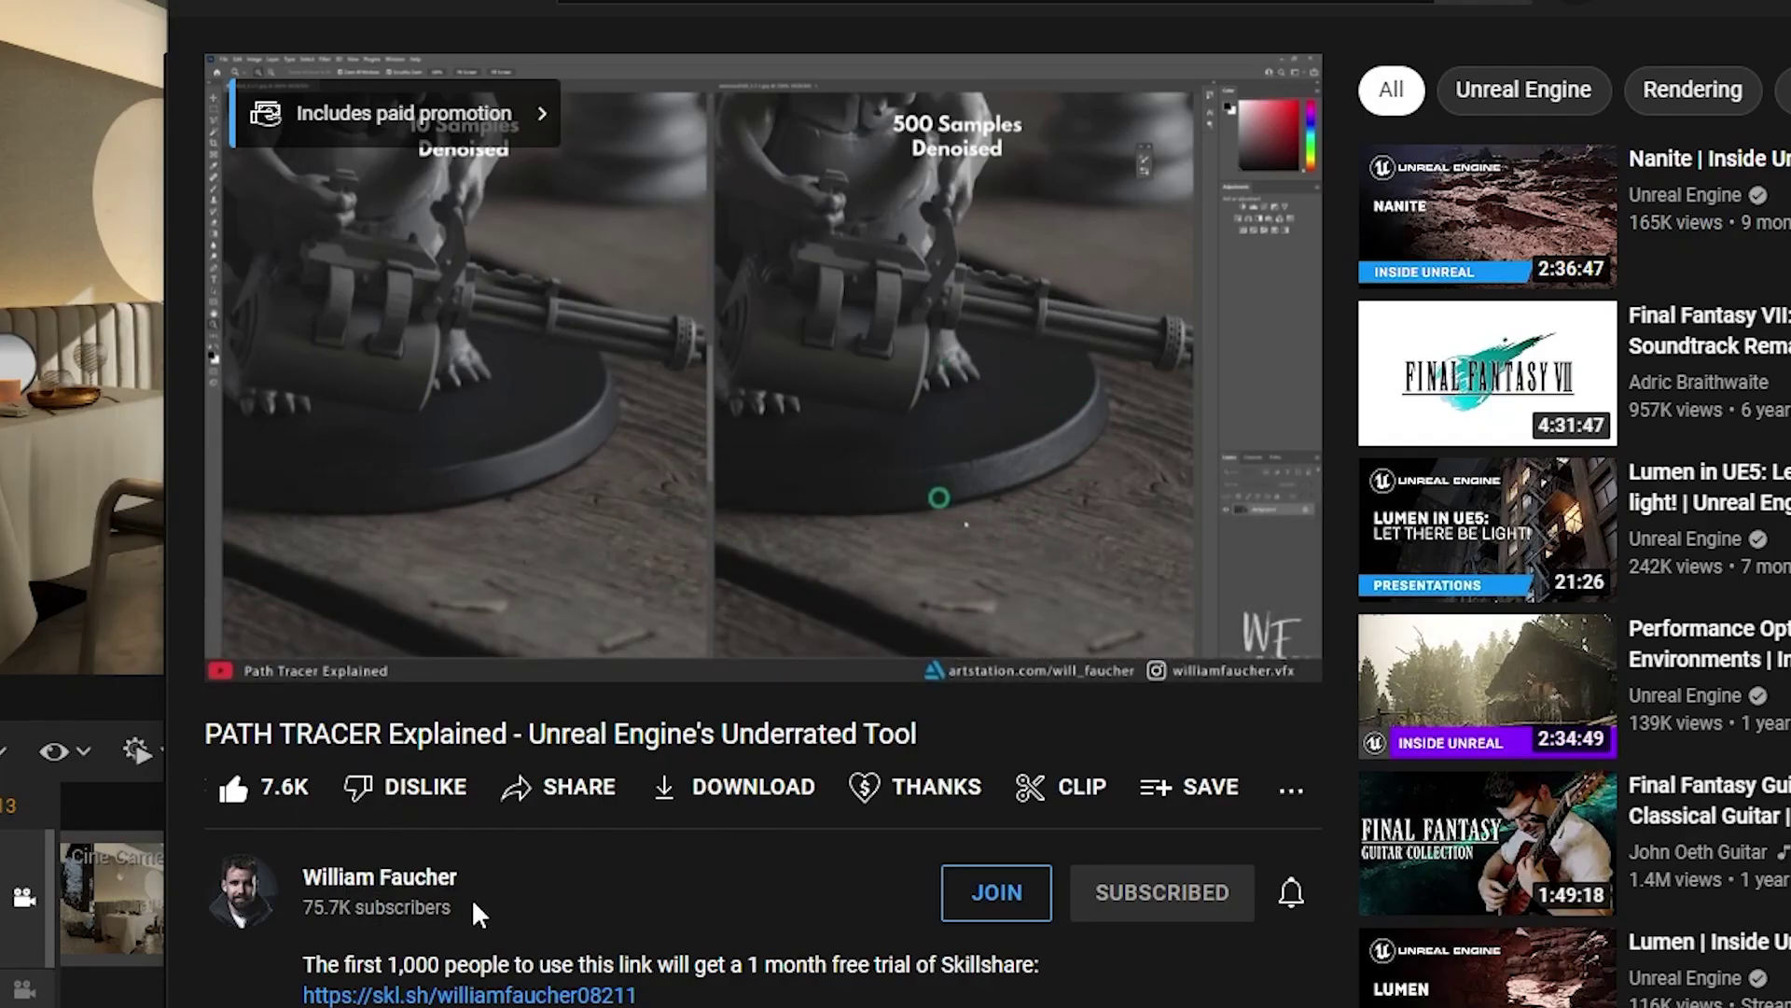
- Highlight the 'Unreal to Davinci Resolve Workflow - ACES & sRGB' video title, then deselect it
{"action": "left_click_drag", "start_coordinate": [220, 734], "coordinate": [984, 733]}
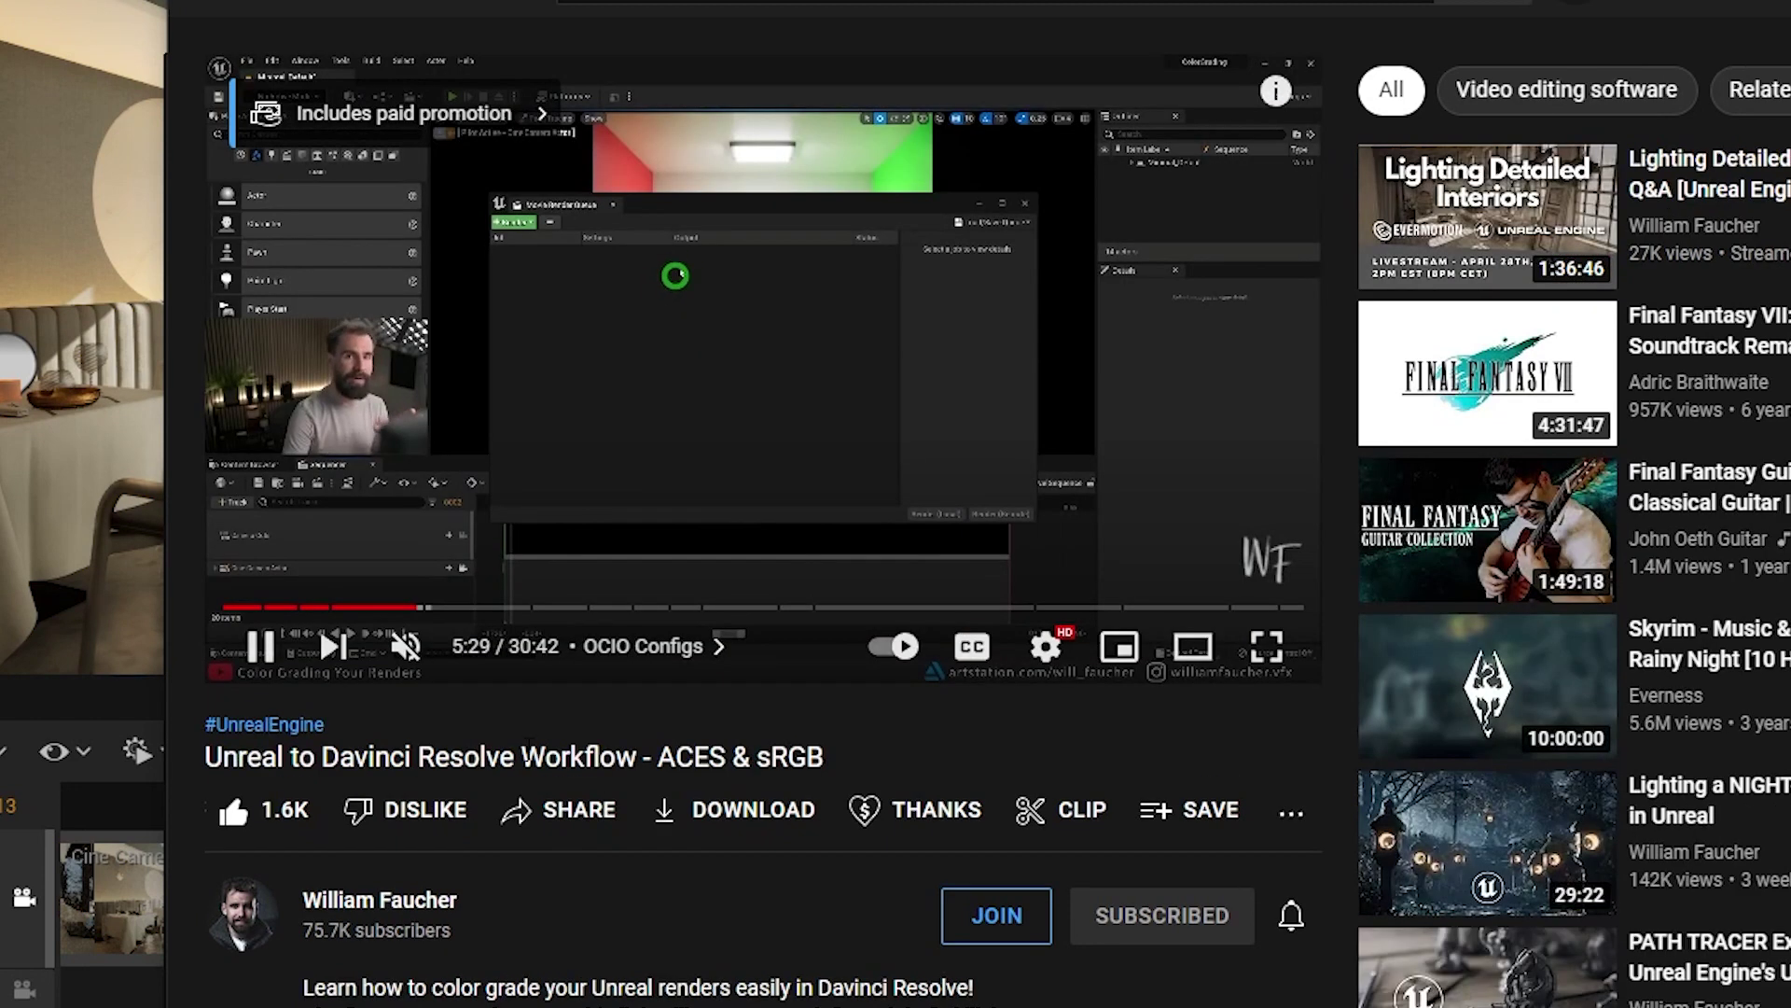
{"action": "left_click_drag", "start_coordinate": [222, 756], "coordinate": [840, 768]}
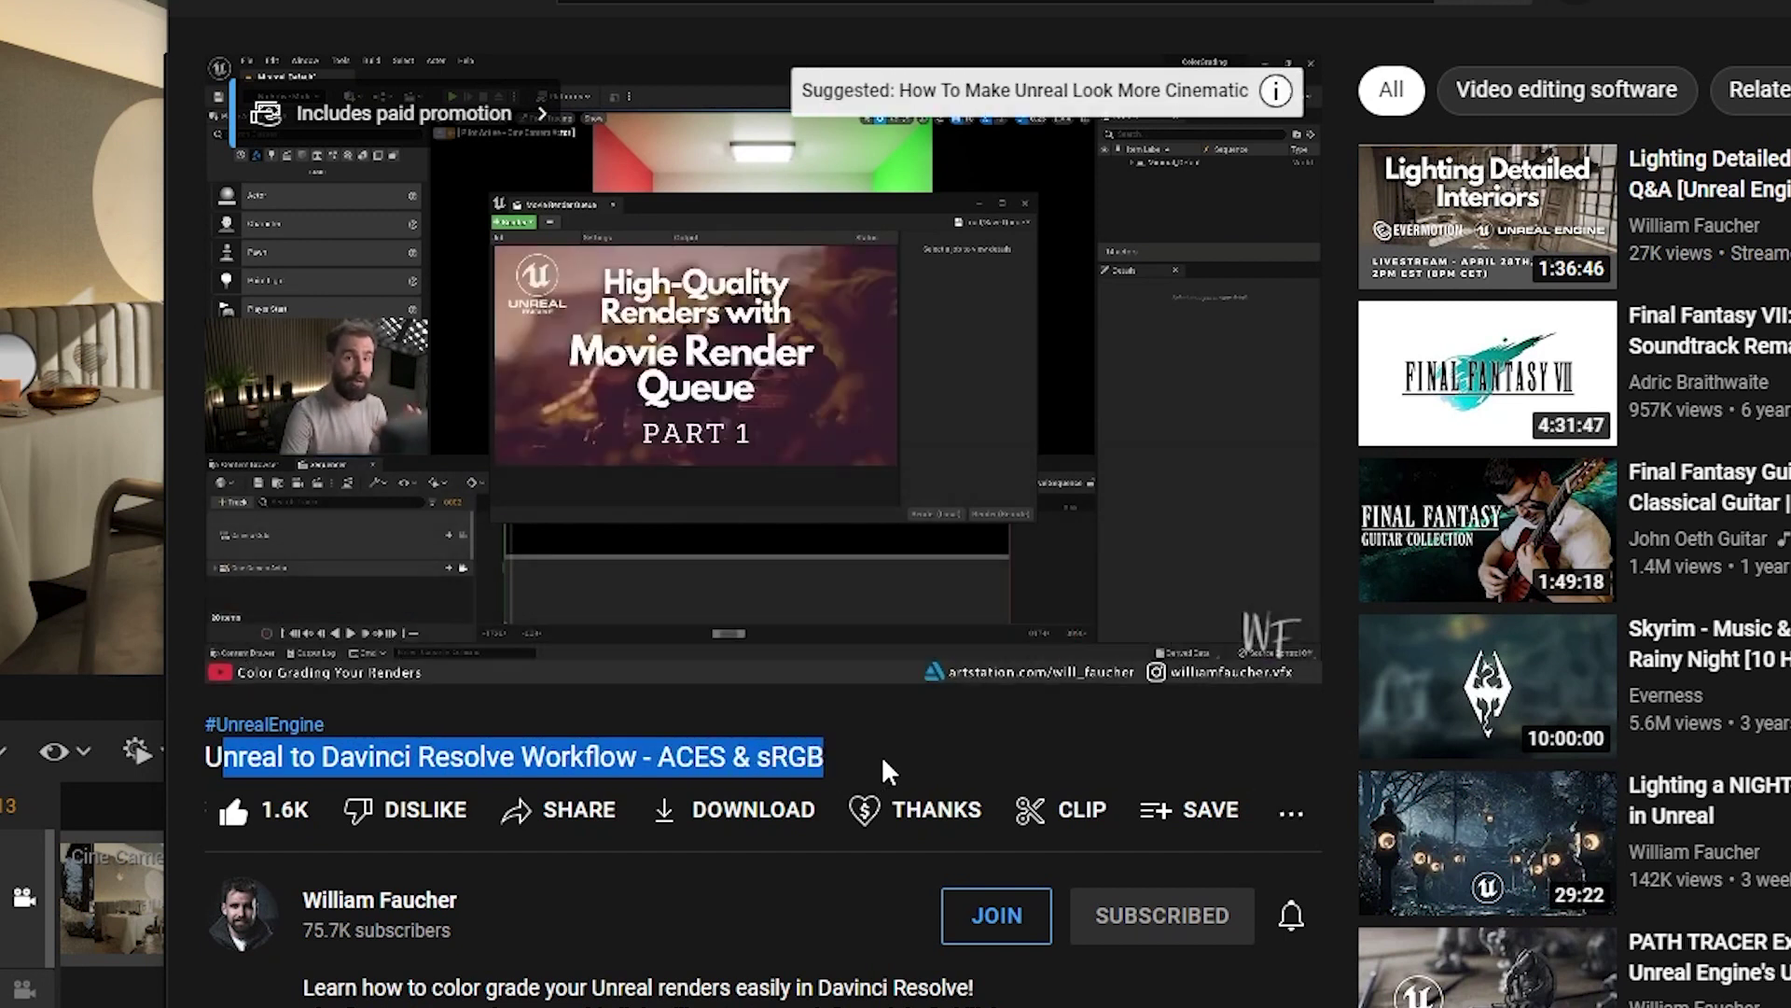
{"action": "left_click", "coordinate": [659, 759]}
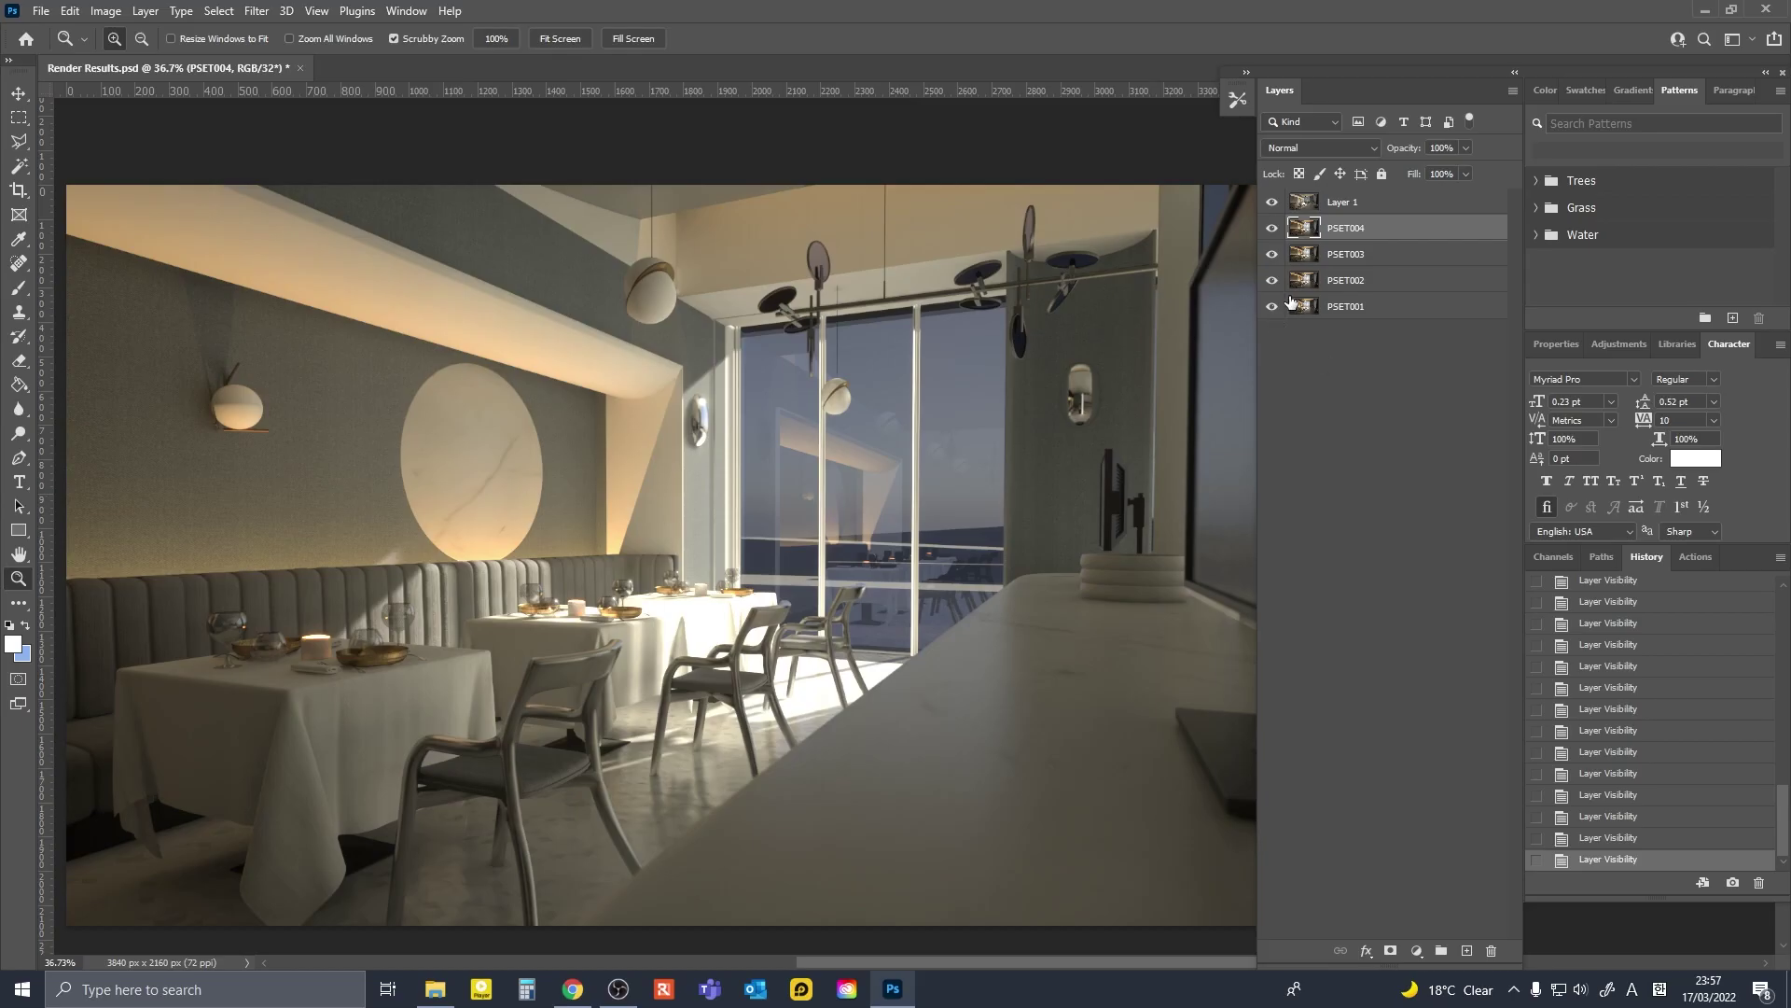
- Select Layer 1 and zoom in on the restaurant windows in the render
{"action": "left_click", "coordinate": [1355, 207]}
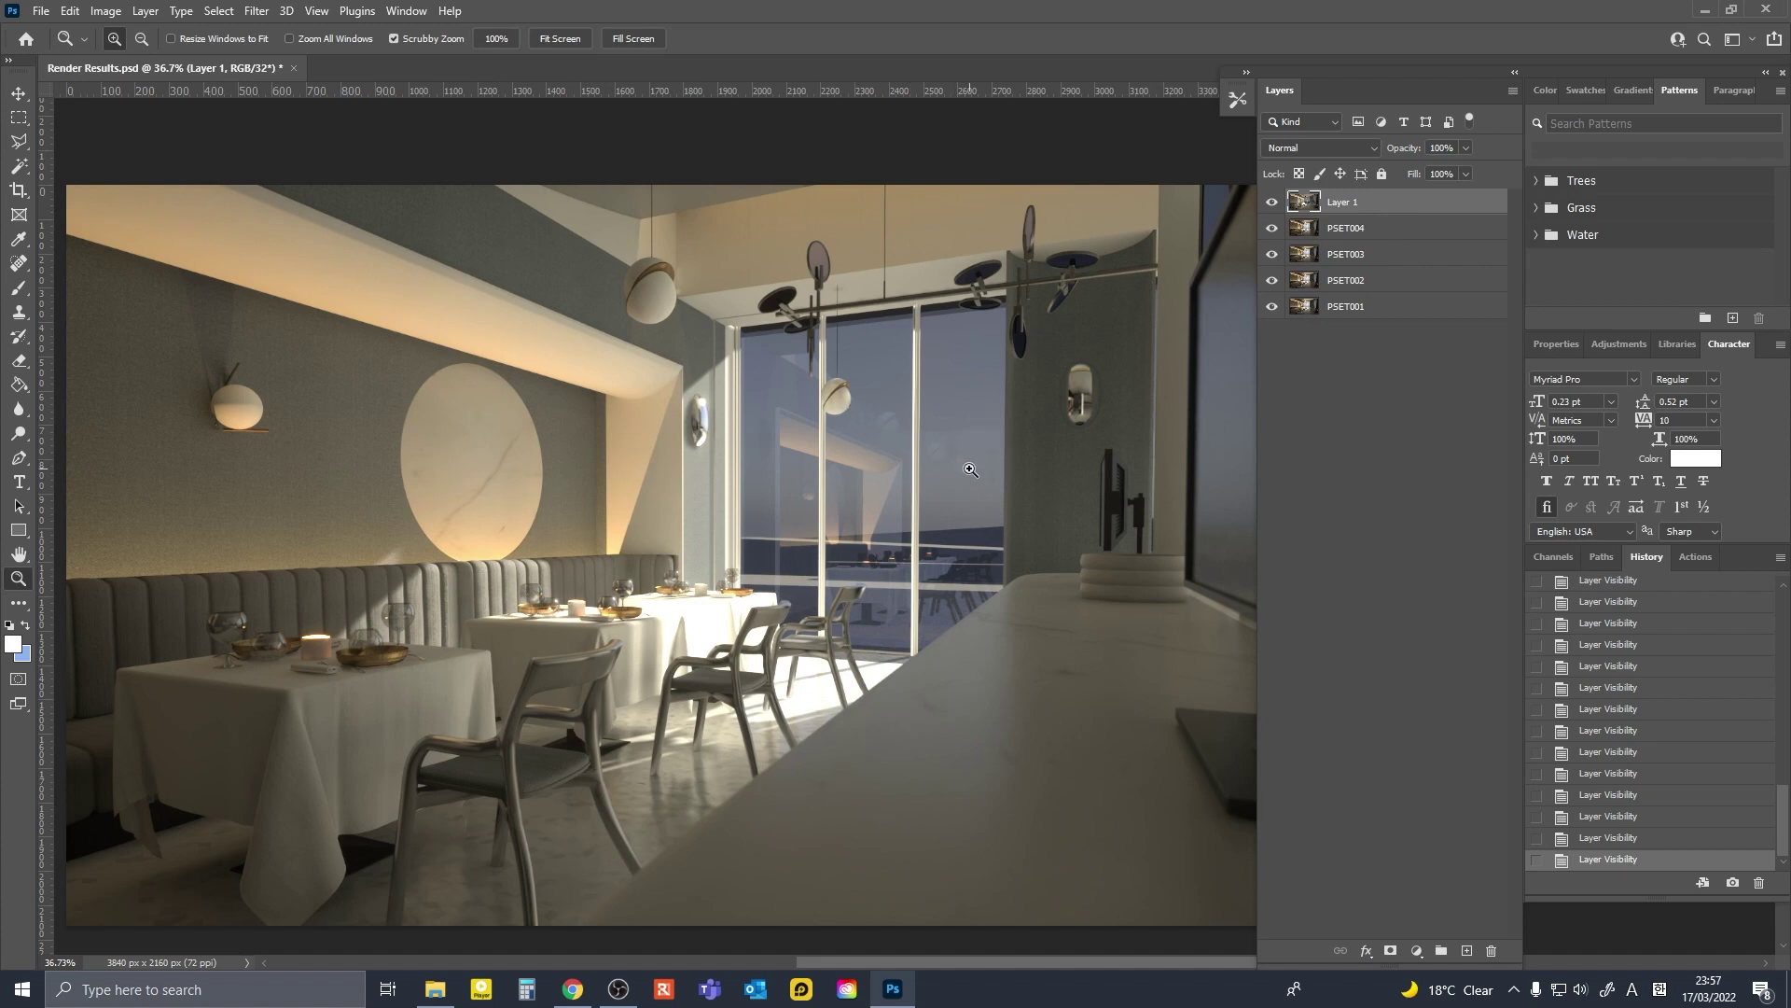
{"action": "left_click_drag", "start_coordinate": [971, 471], "coordinate": [1013, 473]}
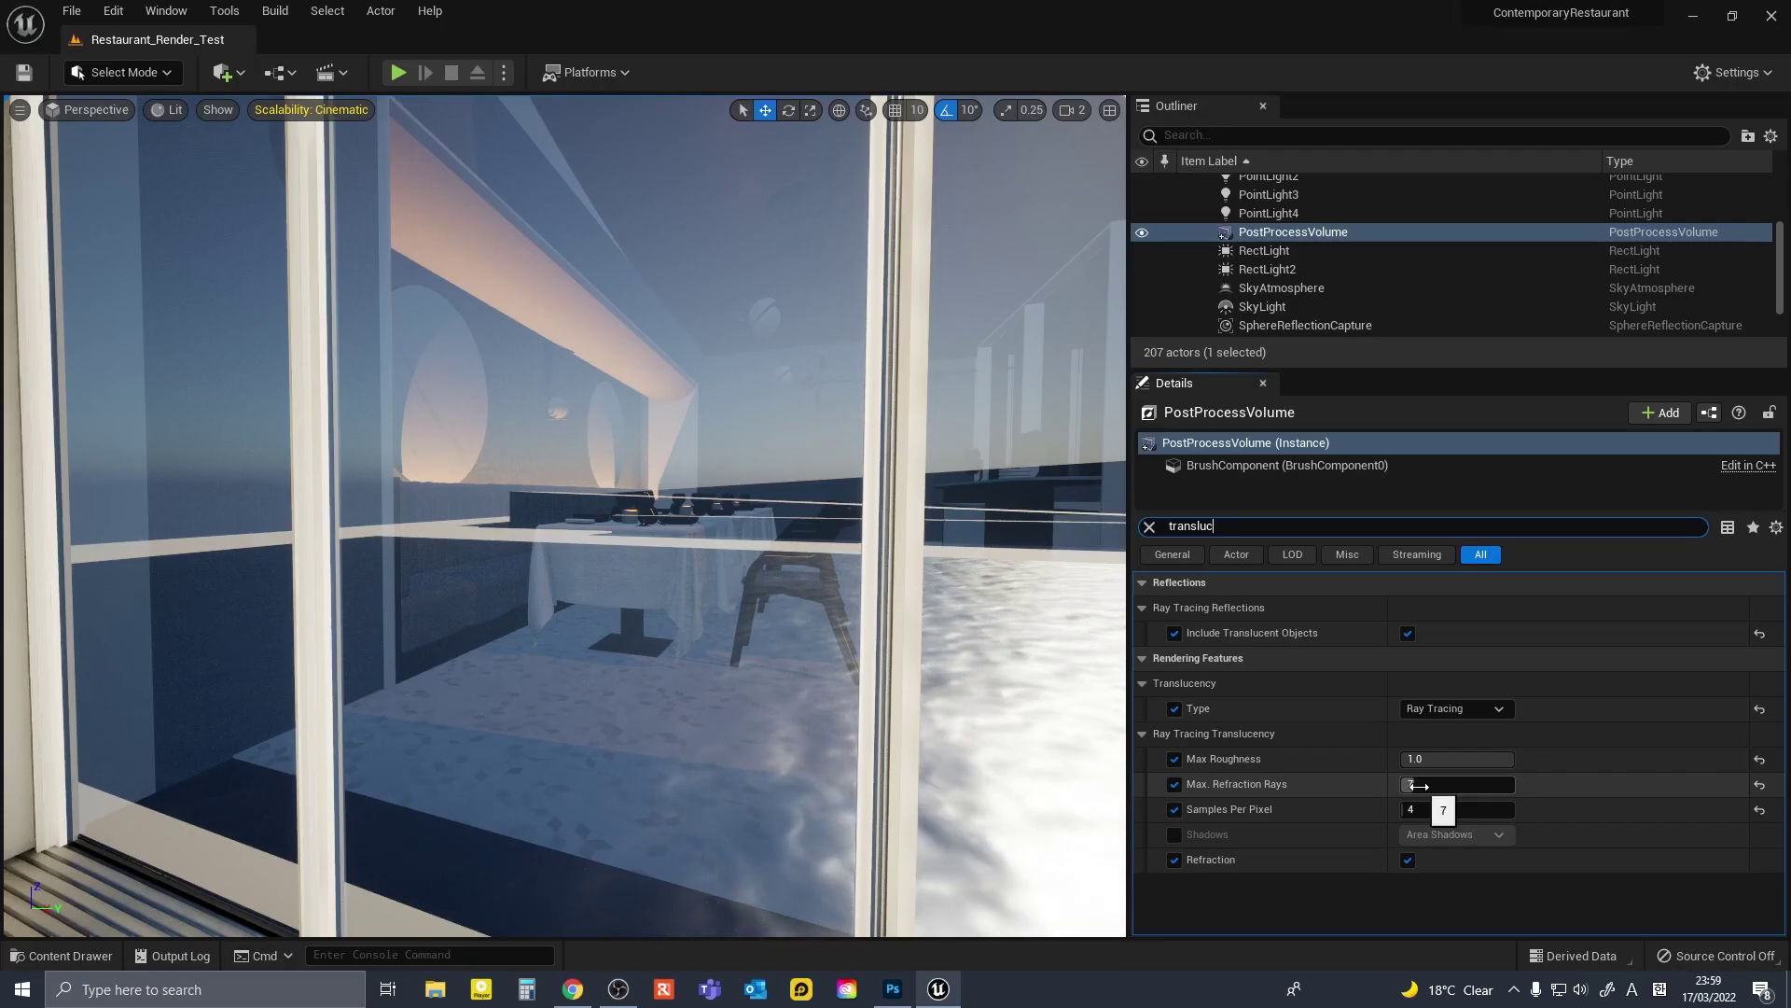
- Try Max. Refraction Rays values 1, 0, 1 and 3, settle on 0, then zoom into the window glass
{"action": "left_click", "coordinate": [1418, 784]}
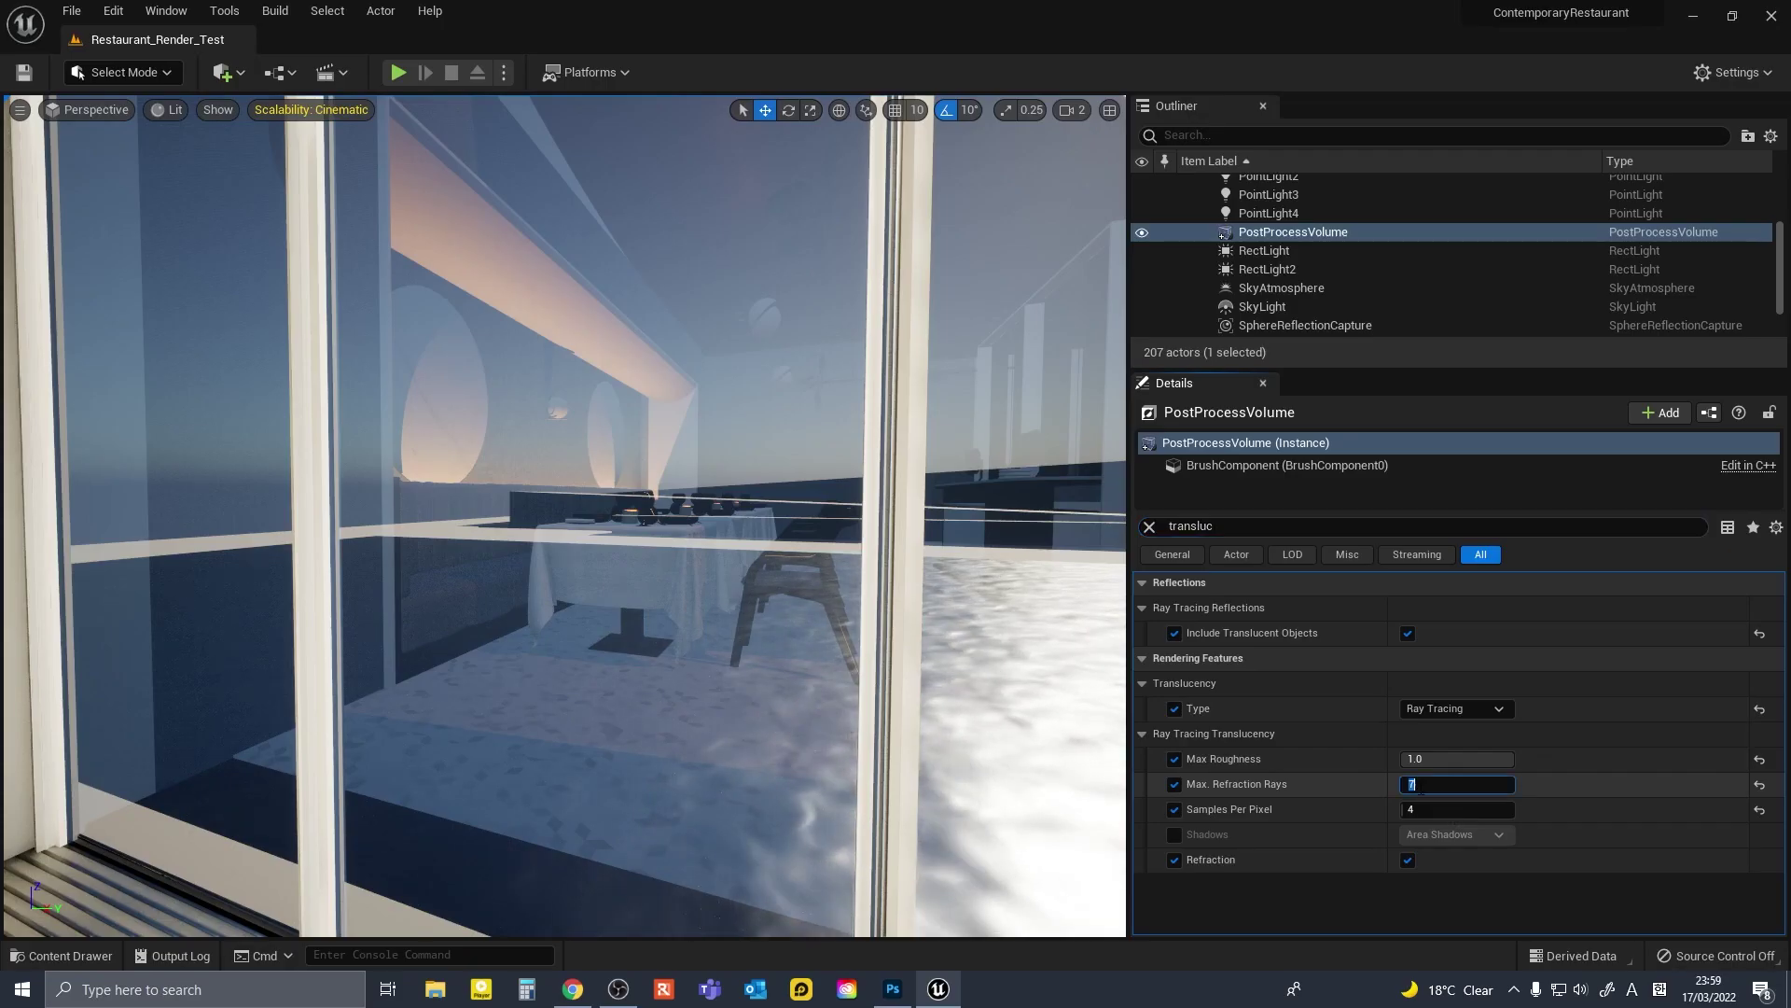
{"action": "type", "text": "1"}
{"action": "key", "text": "Return"}
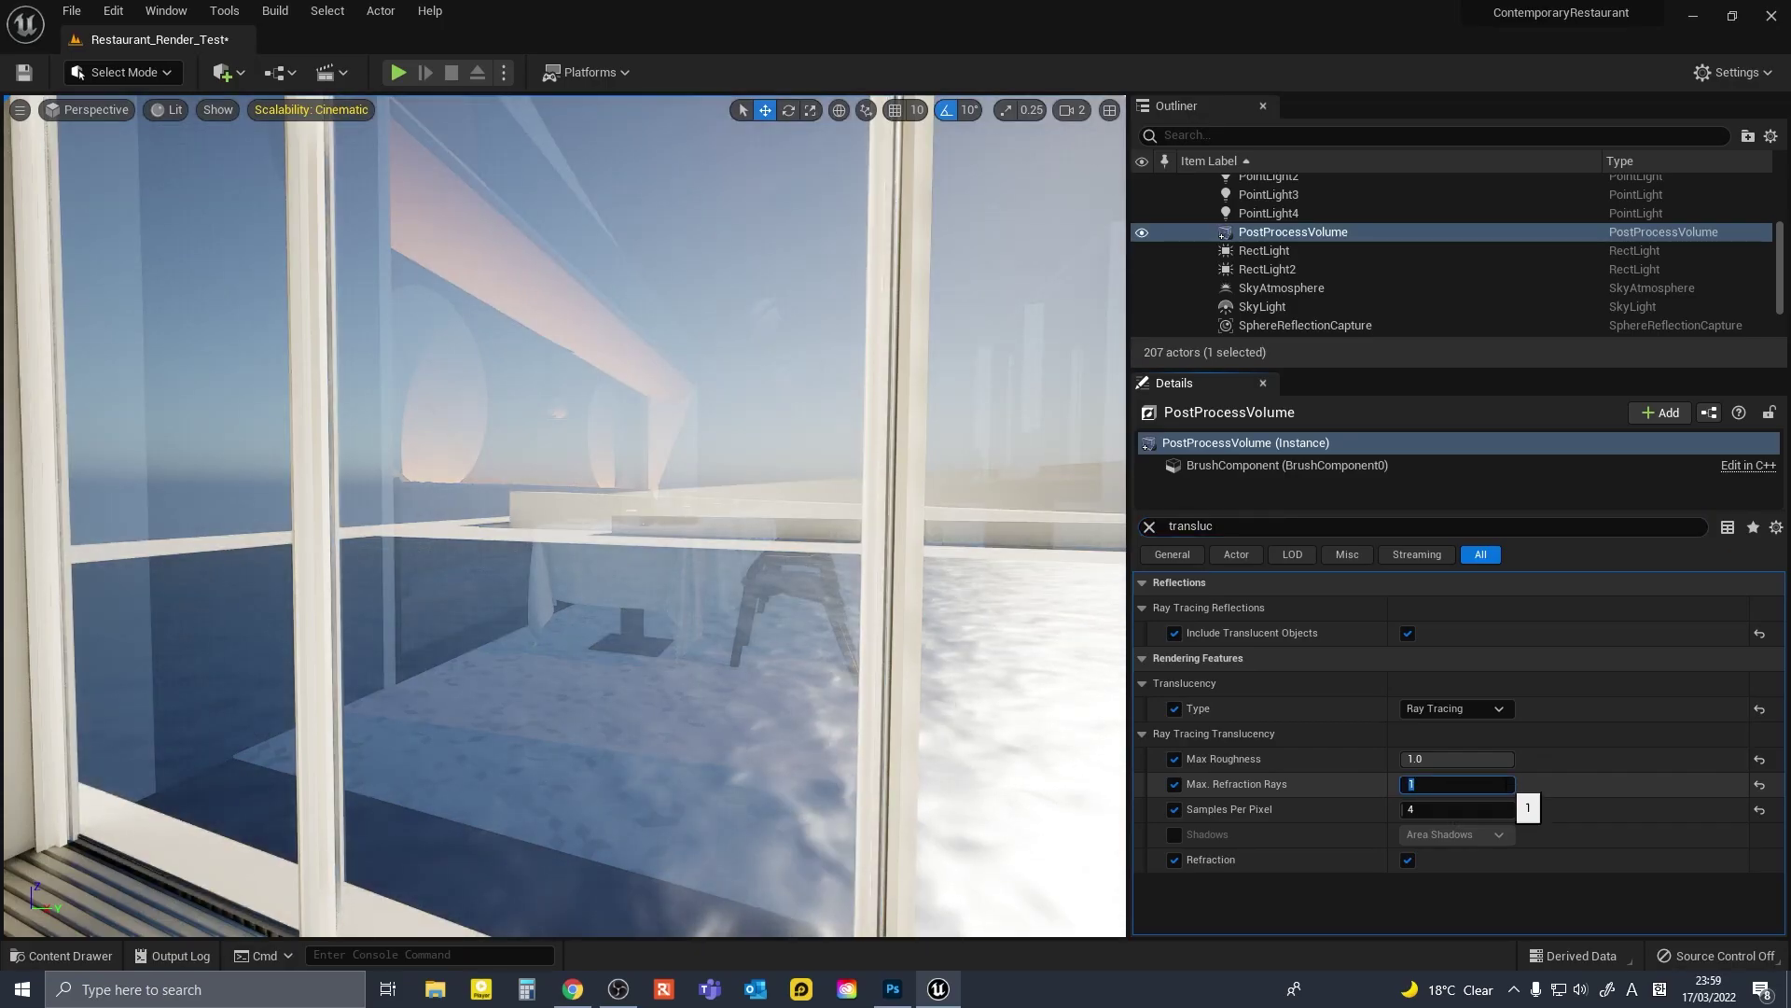
{"action": "type", "text": "0"}
{"action": "key", "text": "Return"}
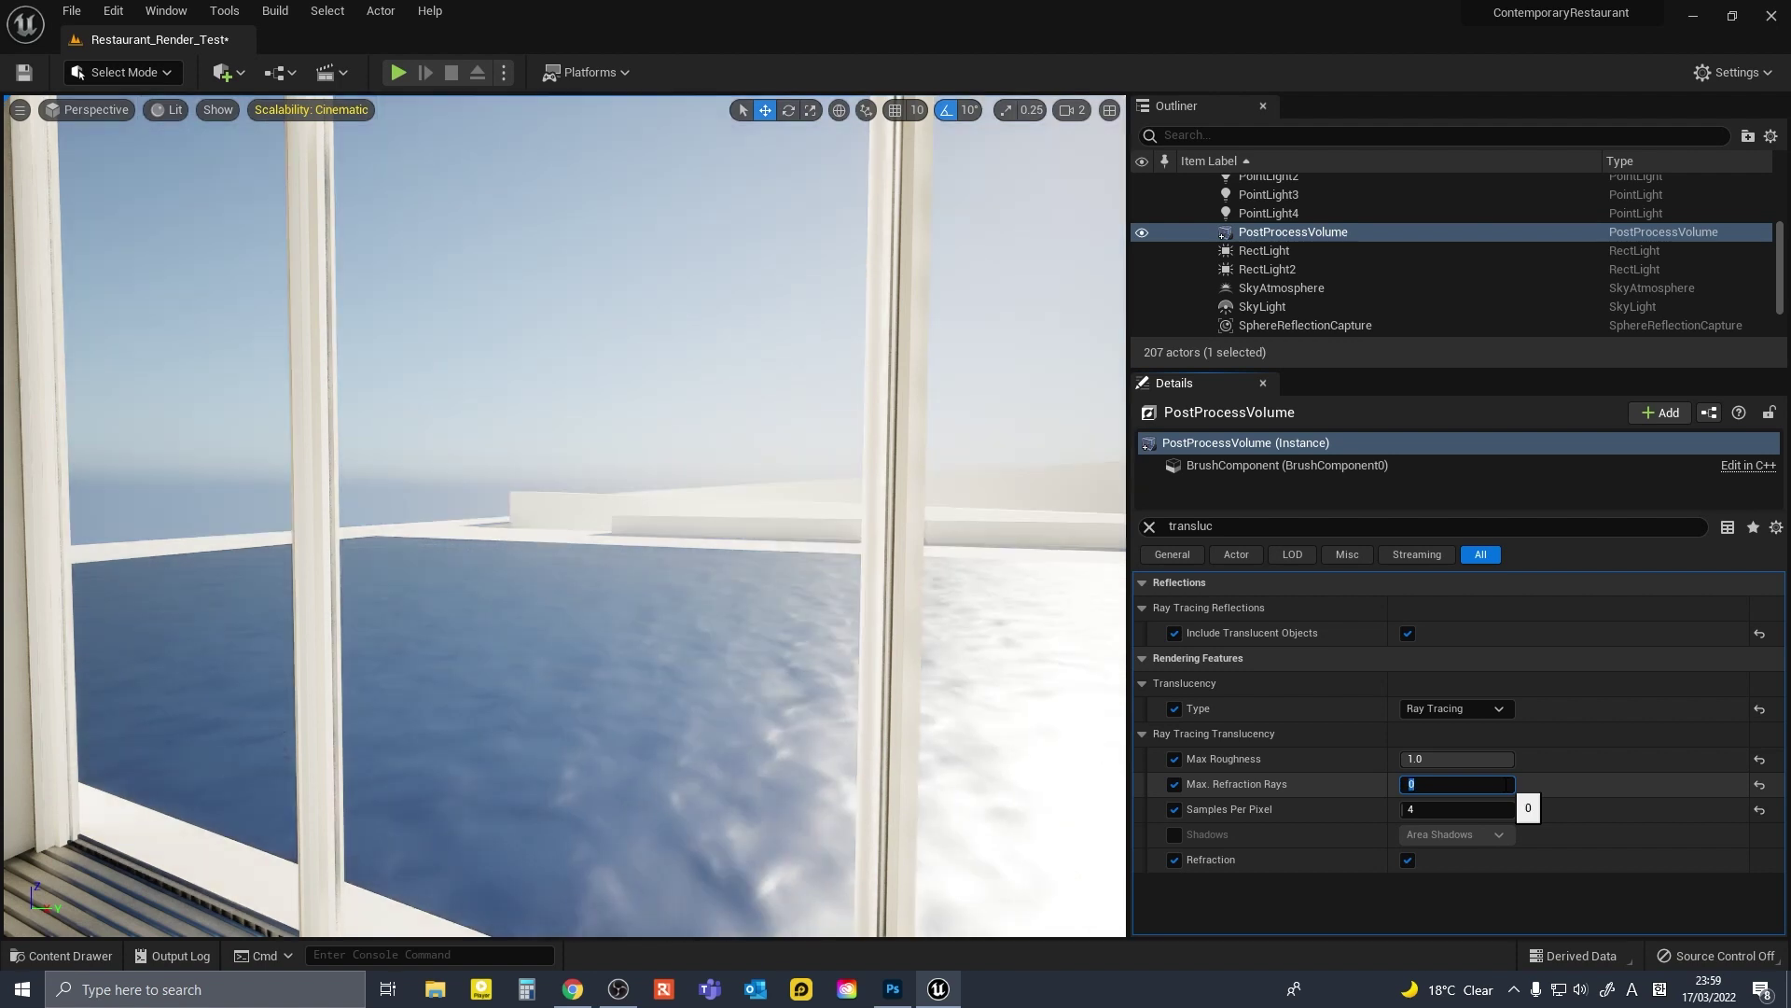
{"action": "type", "text": "1"}
{"action": "key", "text": "Return"}
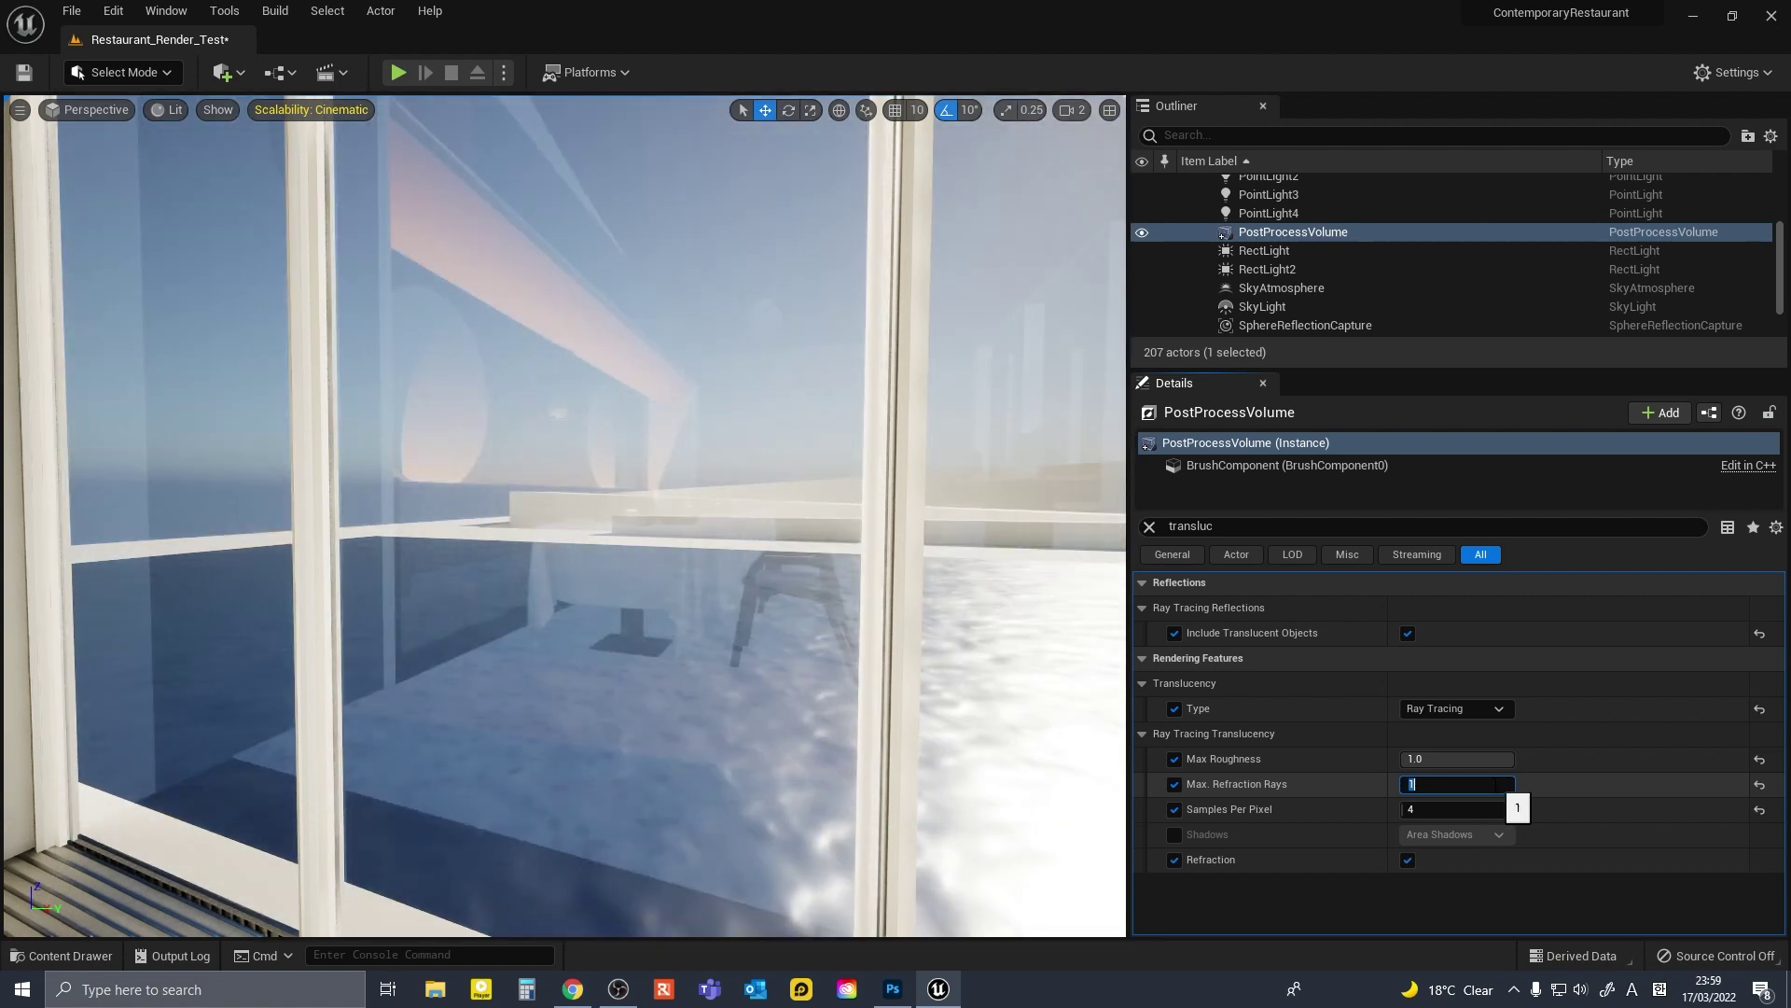
{"action": "type", "text": "3"}
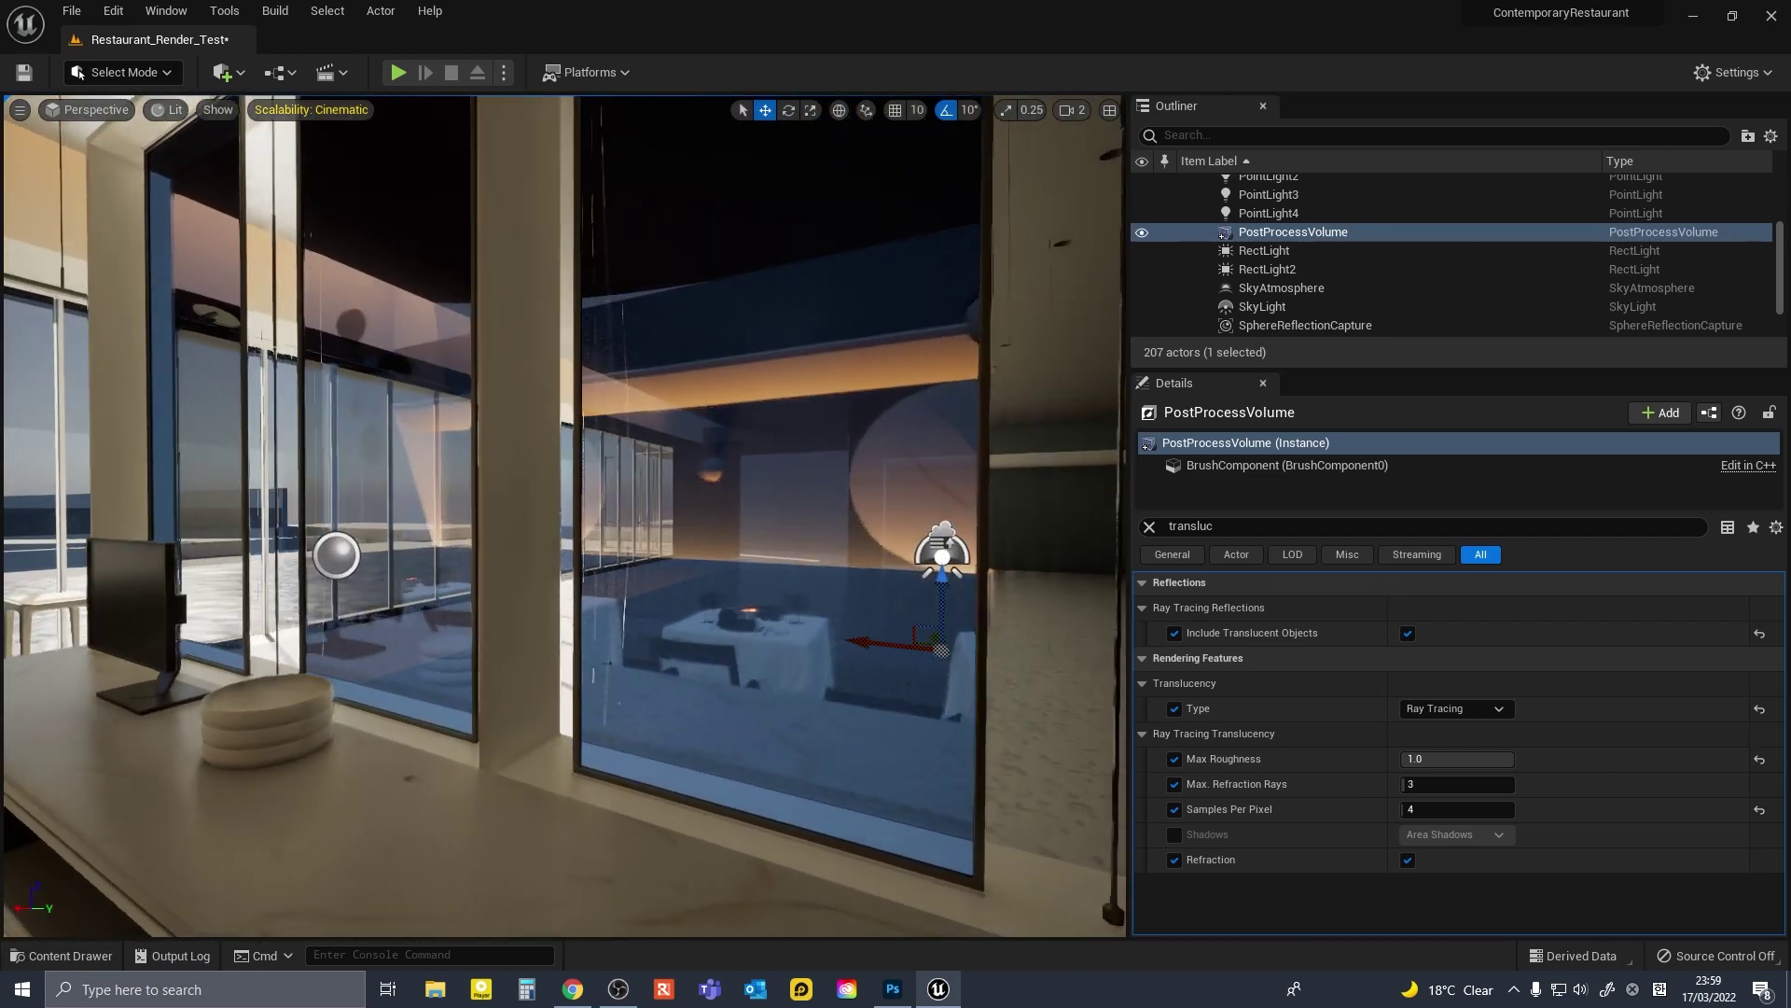
{"action": "key", "text": "BackSpace"}
{"action": "type", "text": "0"}
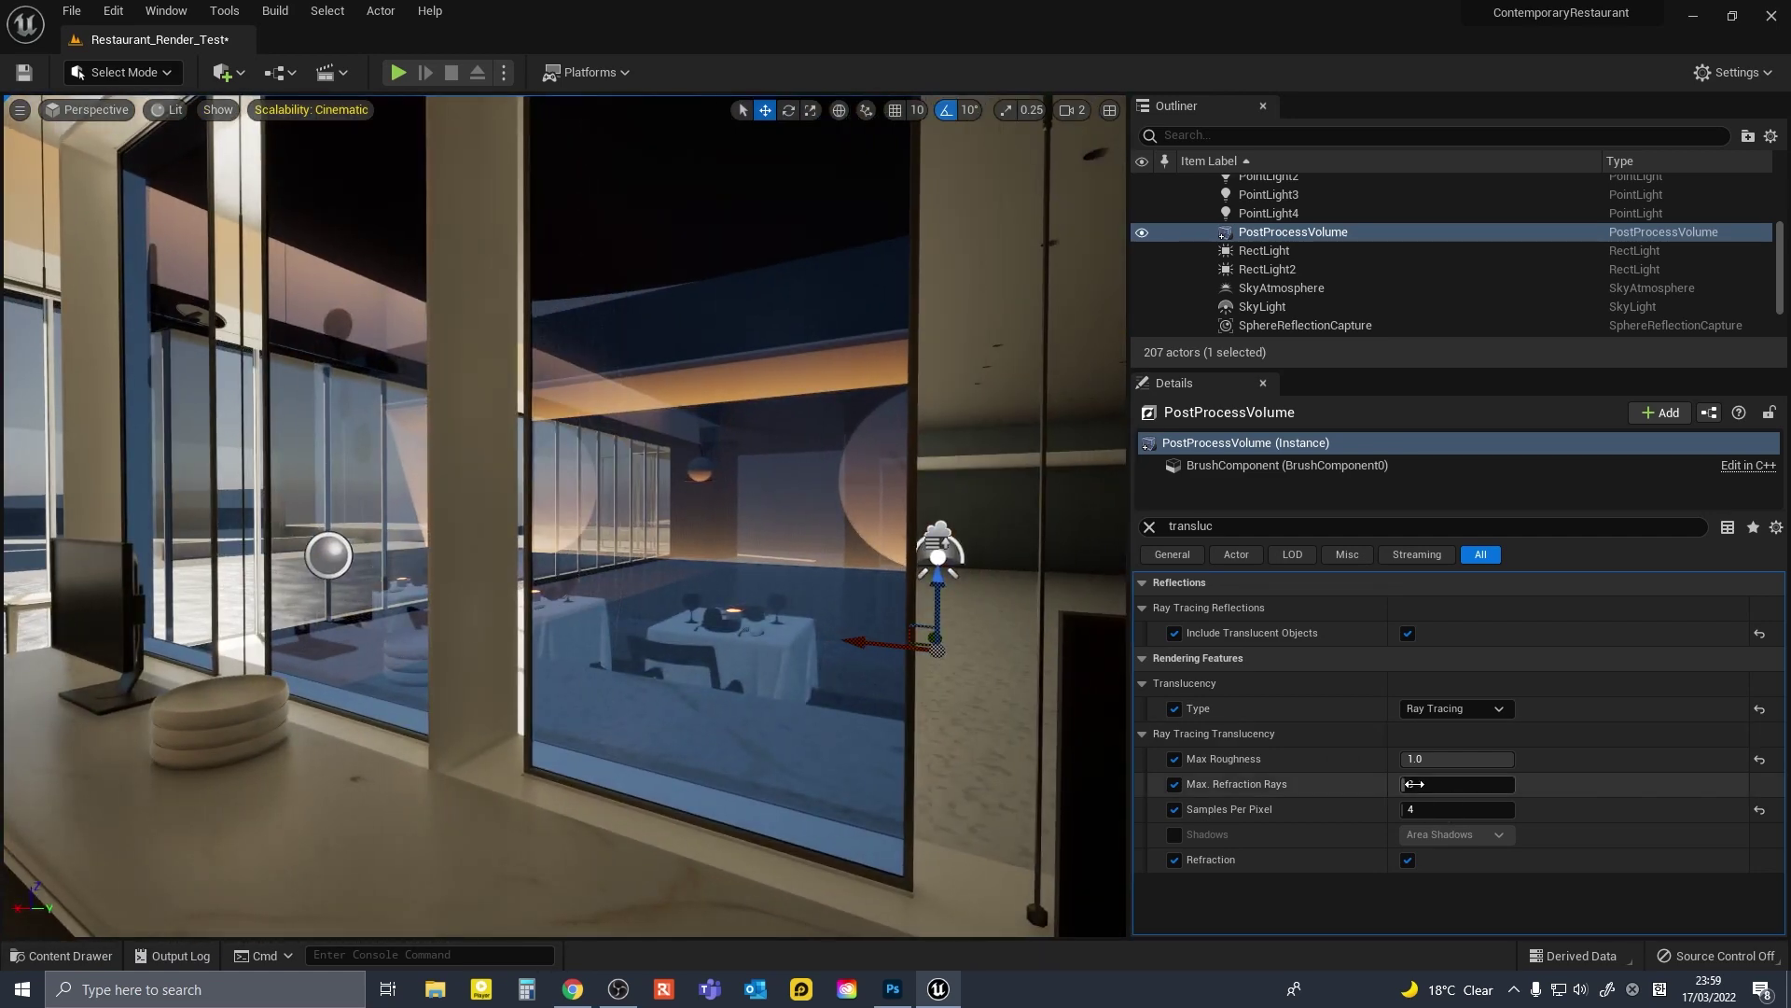
{"action": "key", "text": "Return"}
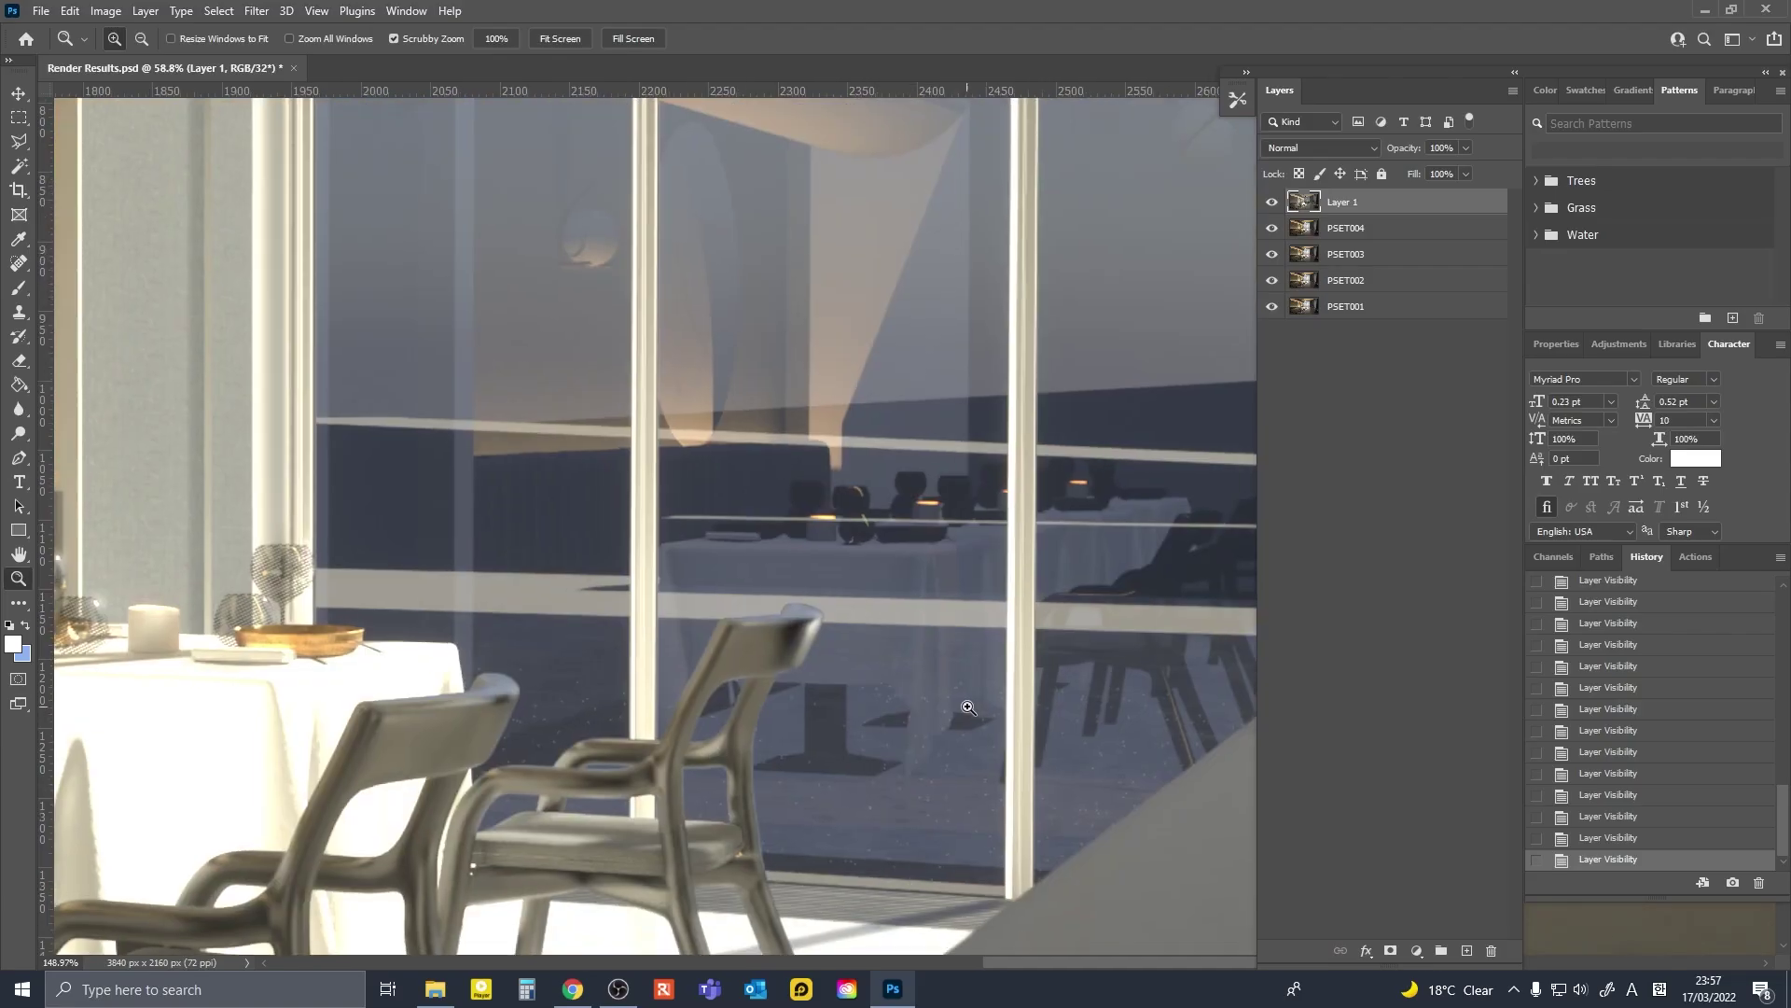
{"action": "left_click", "coordinate": [985, 714]}
- Zoom and pan over the window glass and ceiling lamps, then fit the whole restaurant render
{"action": "key", "text": "h"}
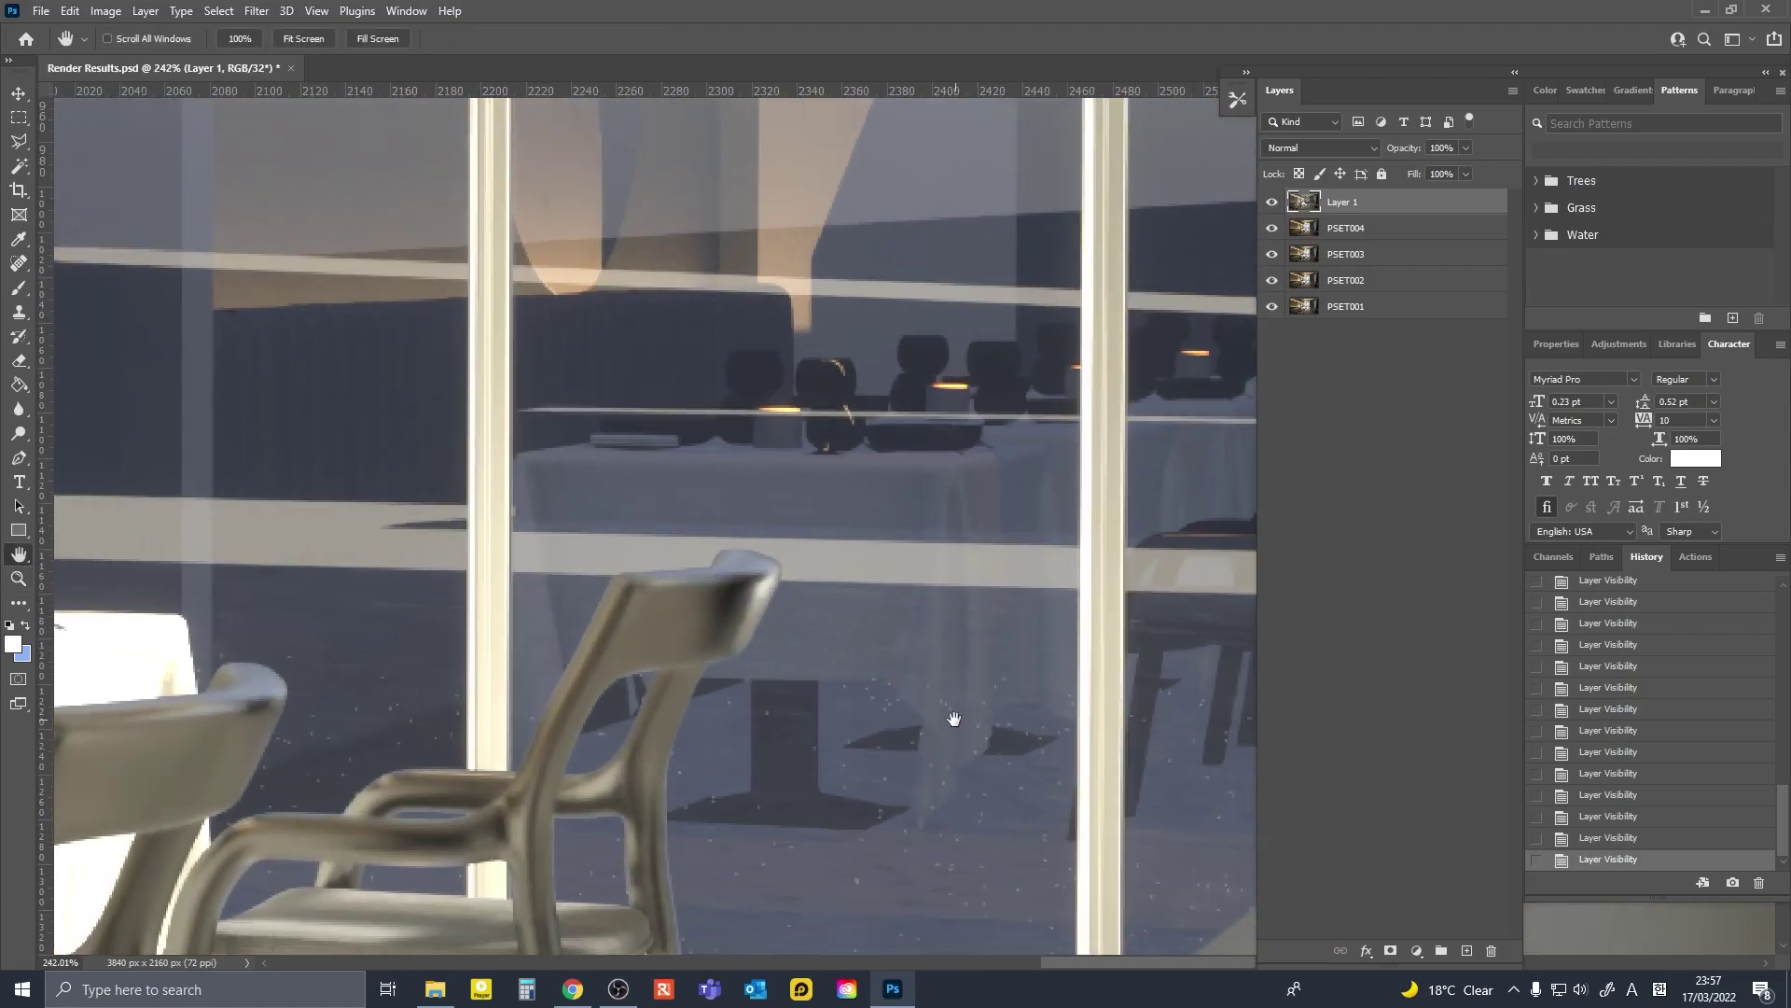
{"action": "left_click_drag", "start_coordinate": [952, 720], "coordinate": [923, 560]}
{"action": "key", "text": "z"}
{"action": "mouse_move", "coordinate": [922, 634]}
{"action": "left_mouse_down"}
{"action": "mouse_move", "coordinate": [952, 636]}
{"action": "mouse_move", "coordinate": [926, 633]}
{"action": "left_mouse_up"}
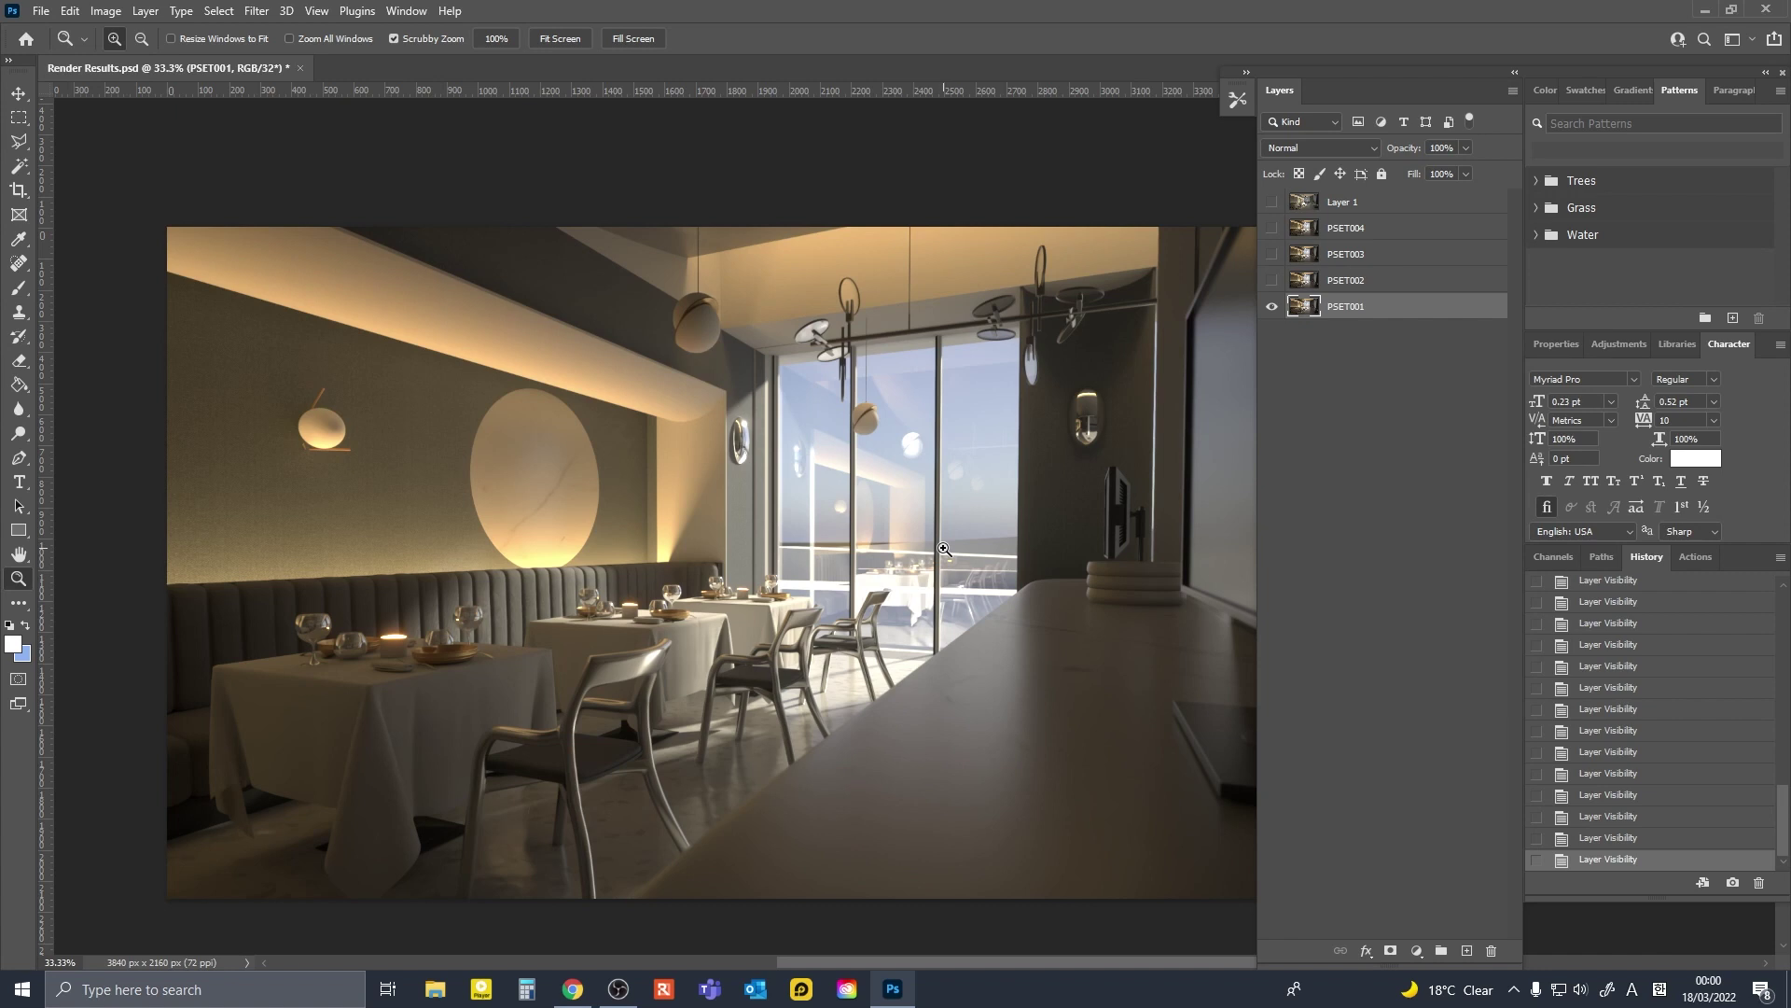
{"action": "left_click_drag", "start_coordinate": [710, 616], "coordinate": [1112, 638]}
{"action": "key", "text": "h"}
{"action": "key", "text": "ctrl+minus"}
{"action": "key", "text": "ctrl+minus"}
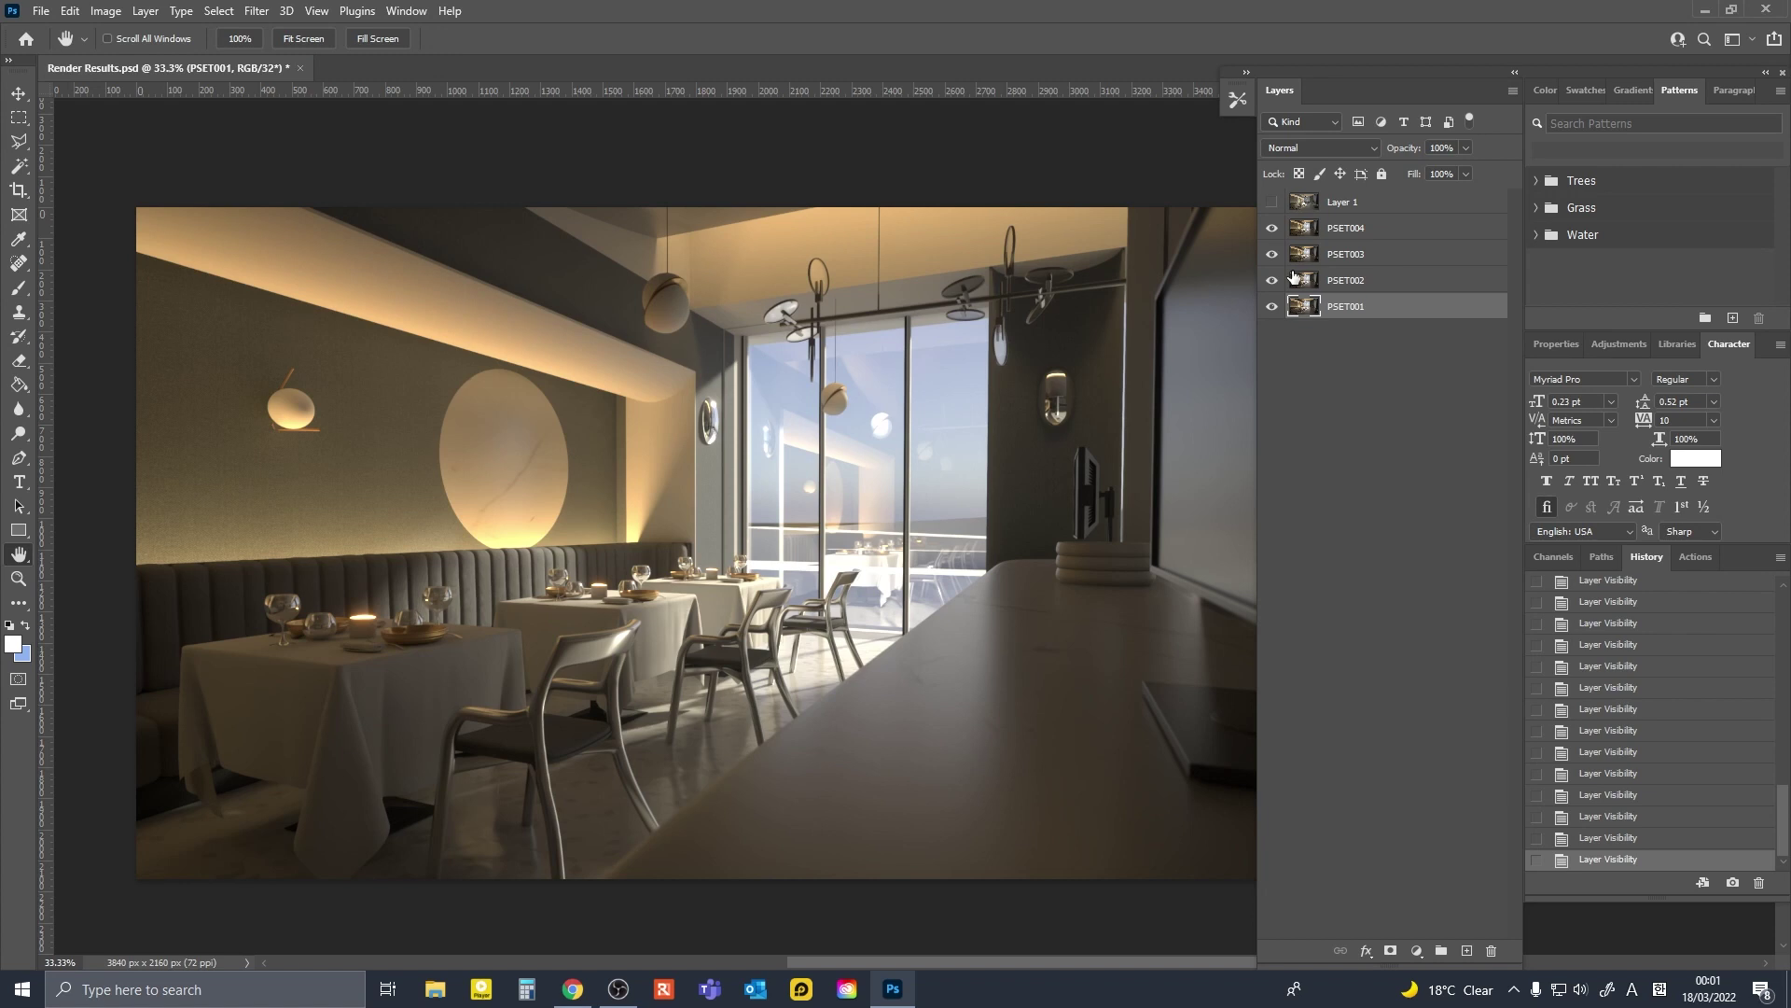
- Set PSET002 to Difference over PSET001 and toggle it to check the result is black
{"action": "left_click_drag", "start_coordinate": [1285, 282], "coordinate": [1275, 235]}
{"action": "left_click", "coordinate": [1314, 287]}
{"action": "left_click", "coordinate": [1271, 285]}
{"action": "left_click", "coordinate": [1321, 147]}
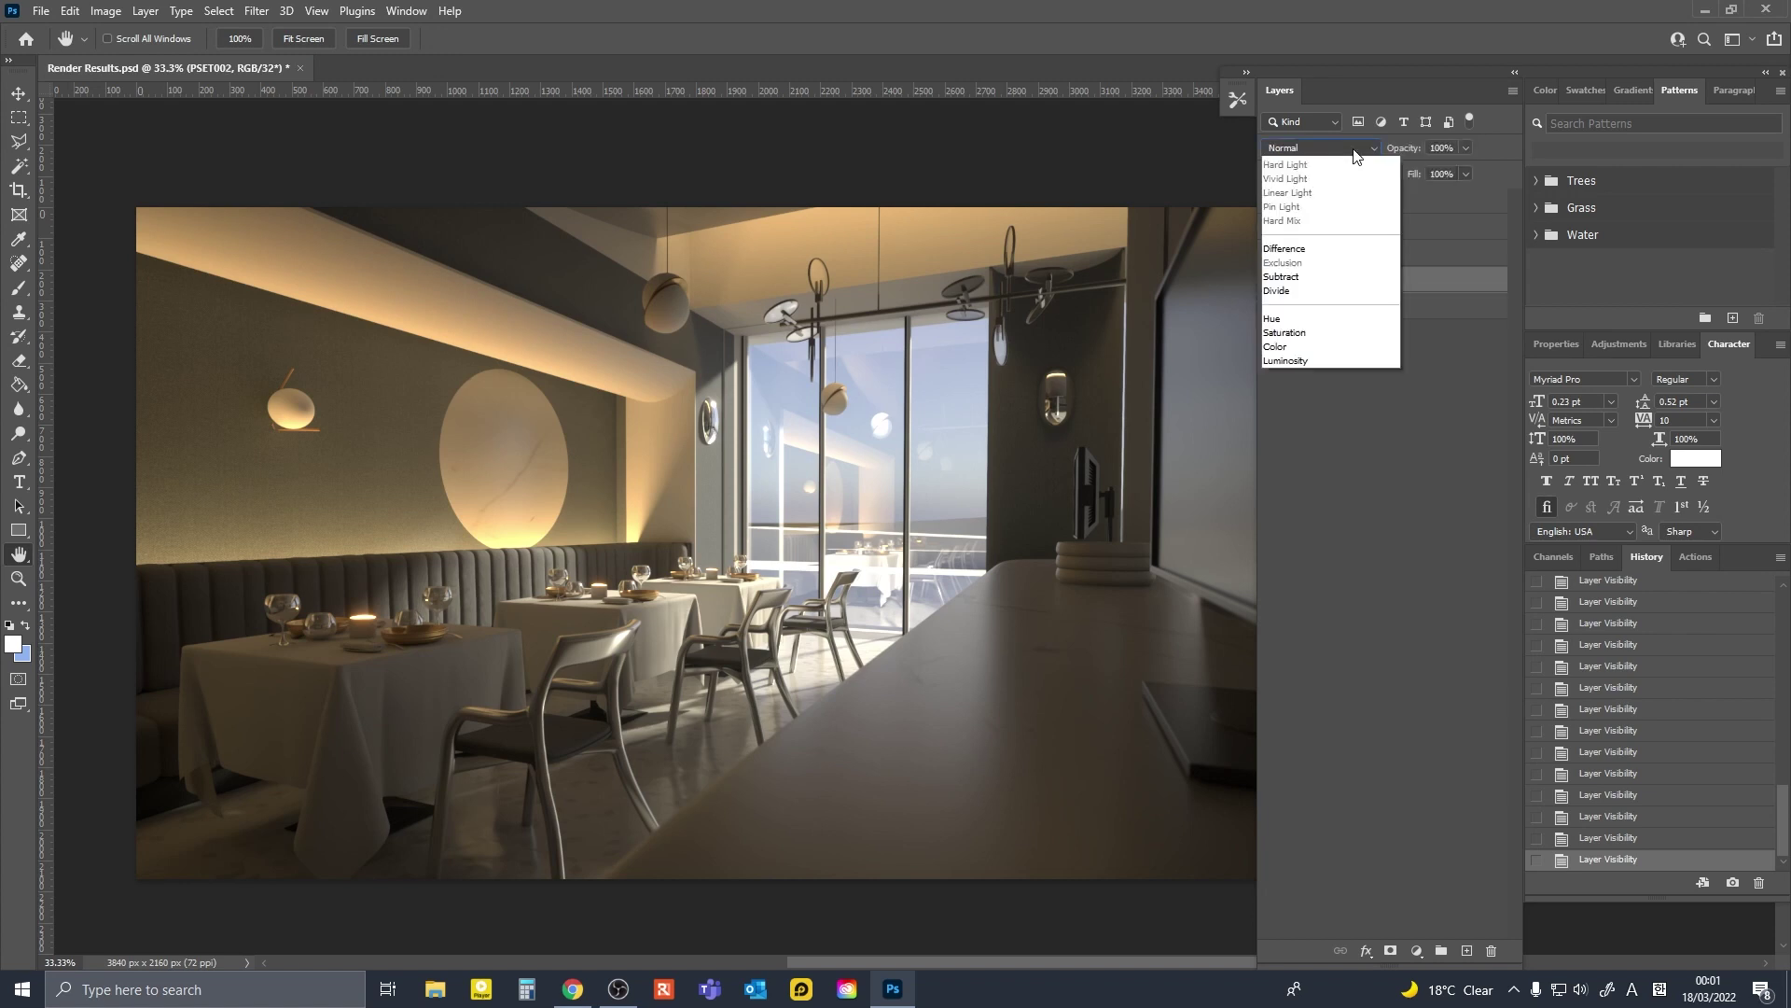
{"action": "left_click", "coordinate": [1285, 485]}
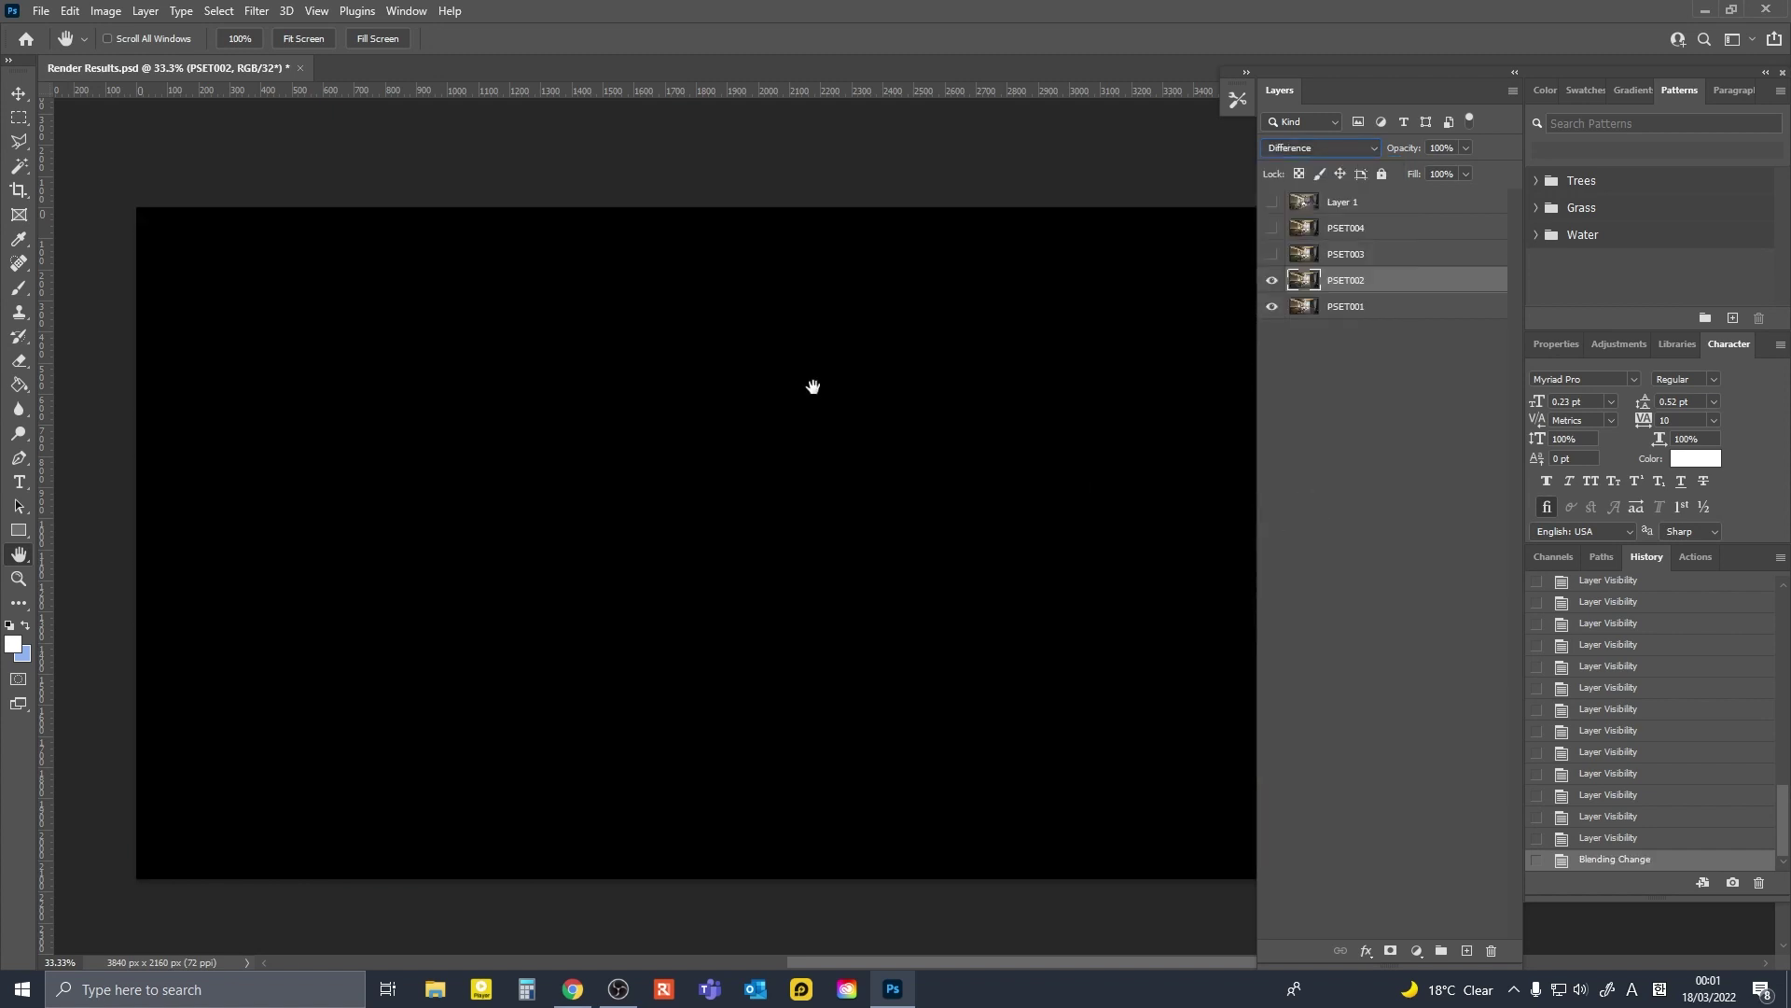
{"action": "left_click_drag", "start_coordinate": [924, 501], "coordinate": [875, 500]}
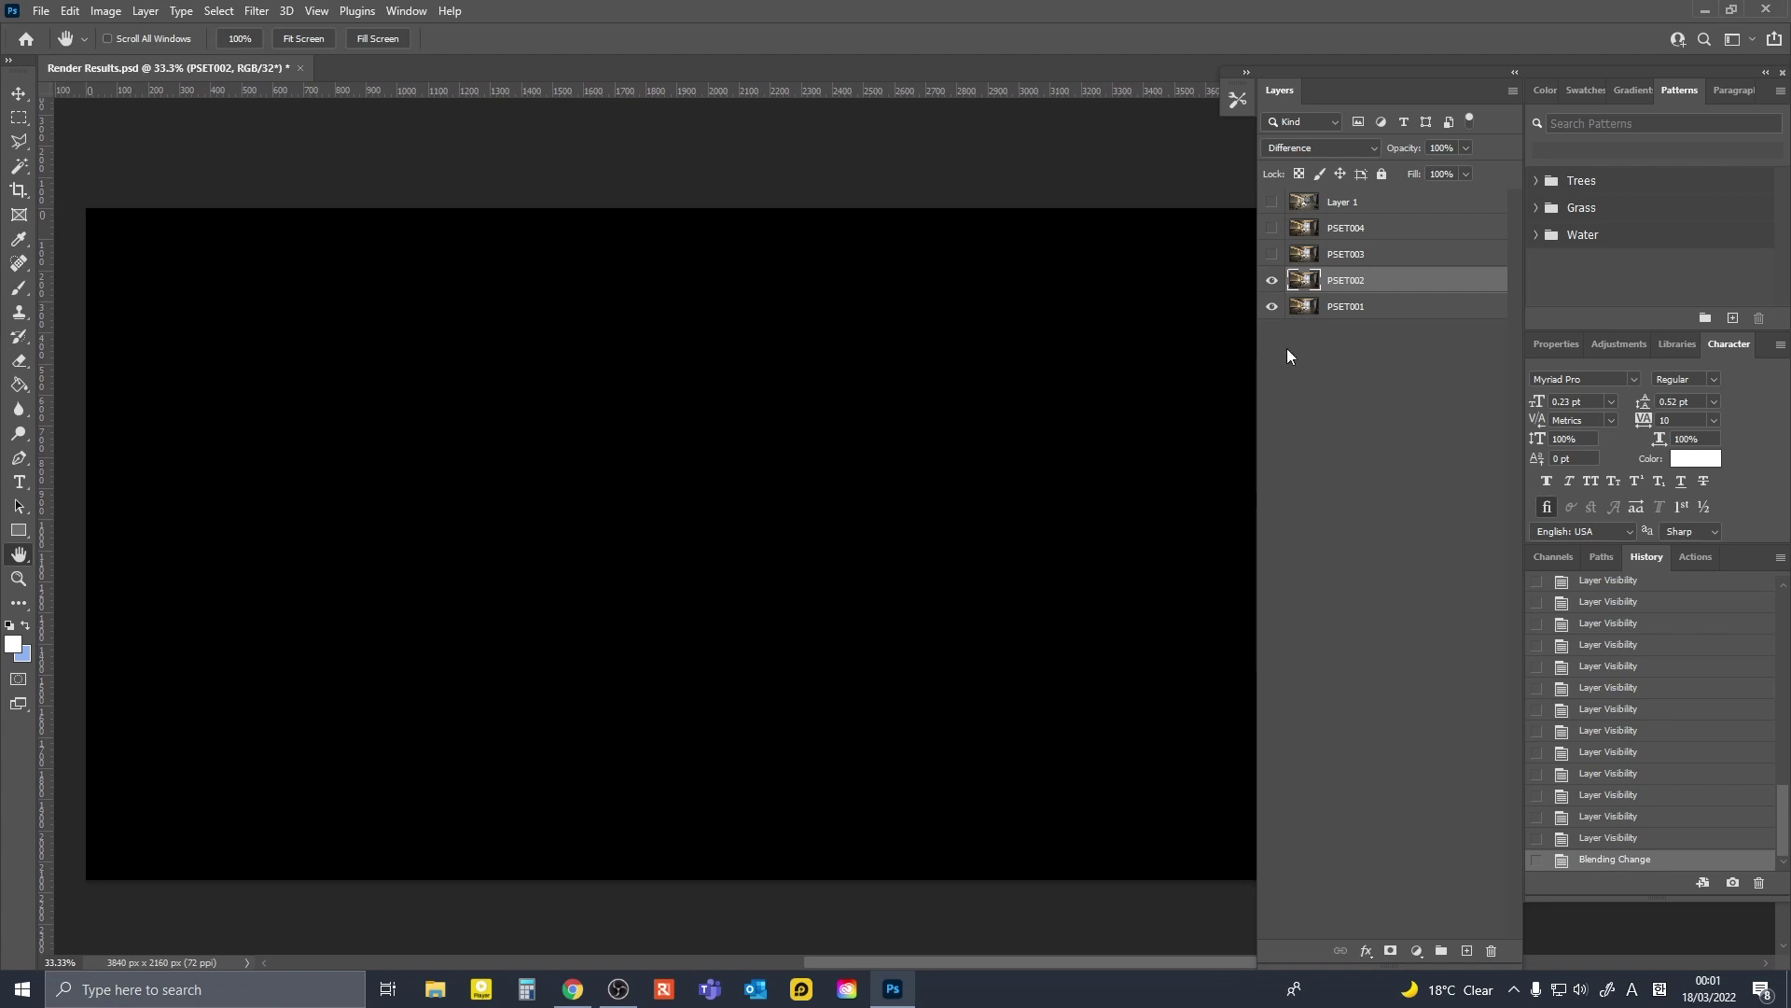
{"action": "left_click", "coordinate": [1271, 280]}
{"action": "left_click", "coordinate": [1271, 280]}
{"action": "left_click", "coordinate": [1271, 280]}
- Show PSET003, set it to Difference, and toggle it to compare against PSET001
{"action": "left_click", "coordinate": [1271, 254]}
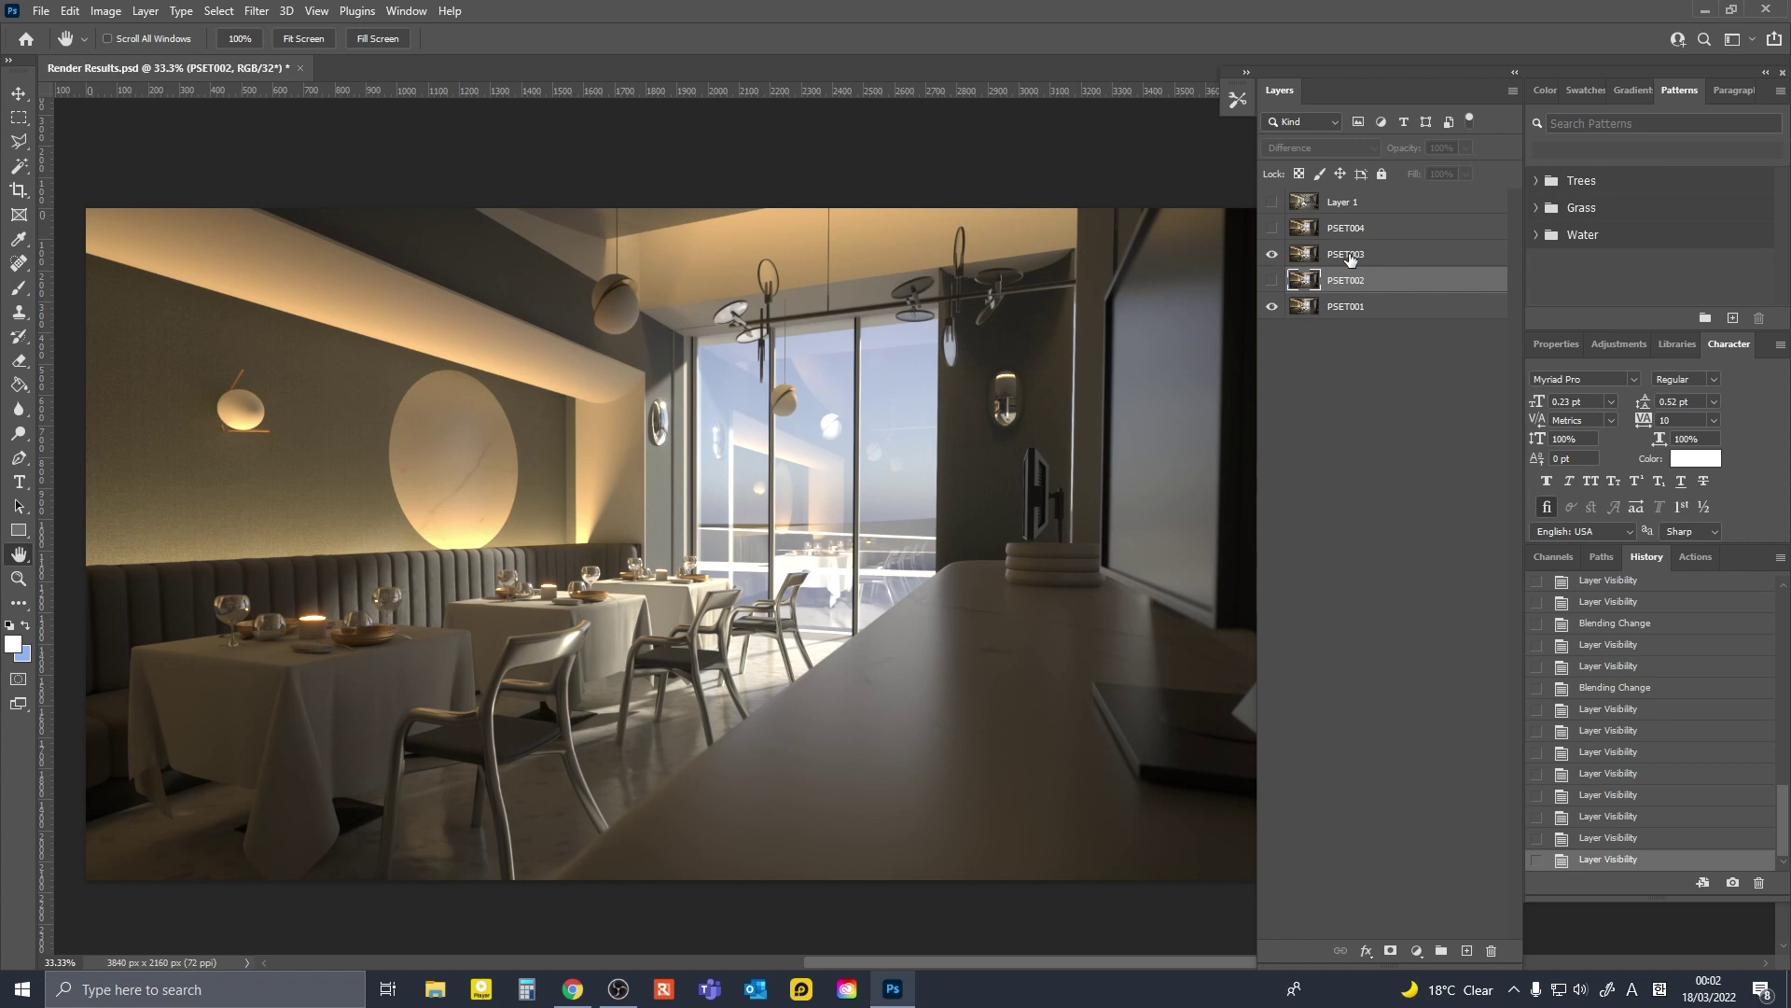
{"action": "left_click", "coordinate": [1350, 259]}
{"action": "left_click", "coordinate": [1320, 147]}
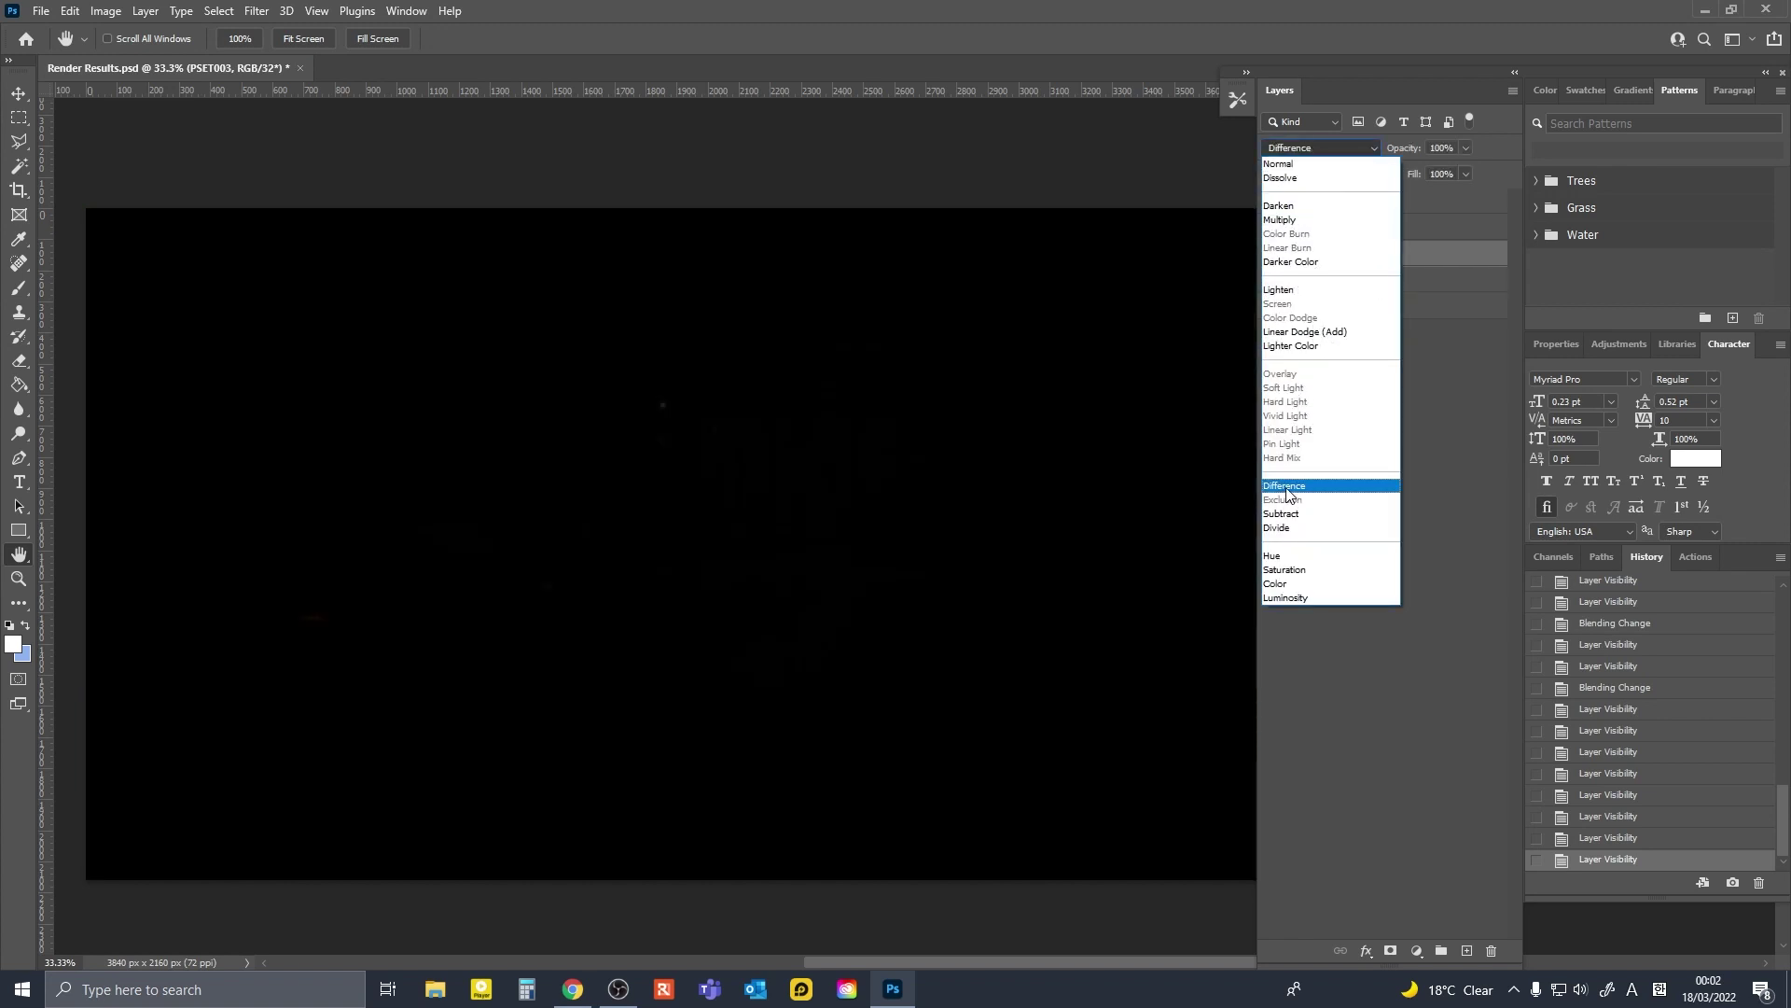
{"action": "left_click", "coordinate": [1287, 487]}
{"action": "left_click_drag", "start_coordinate": [849, 597], "coordinate": [819, 572]}
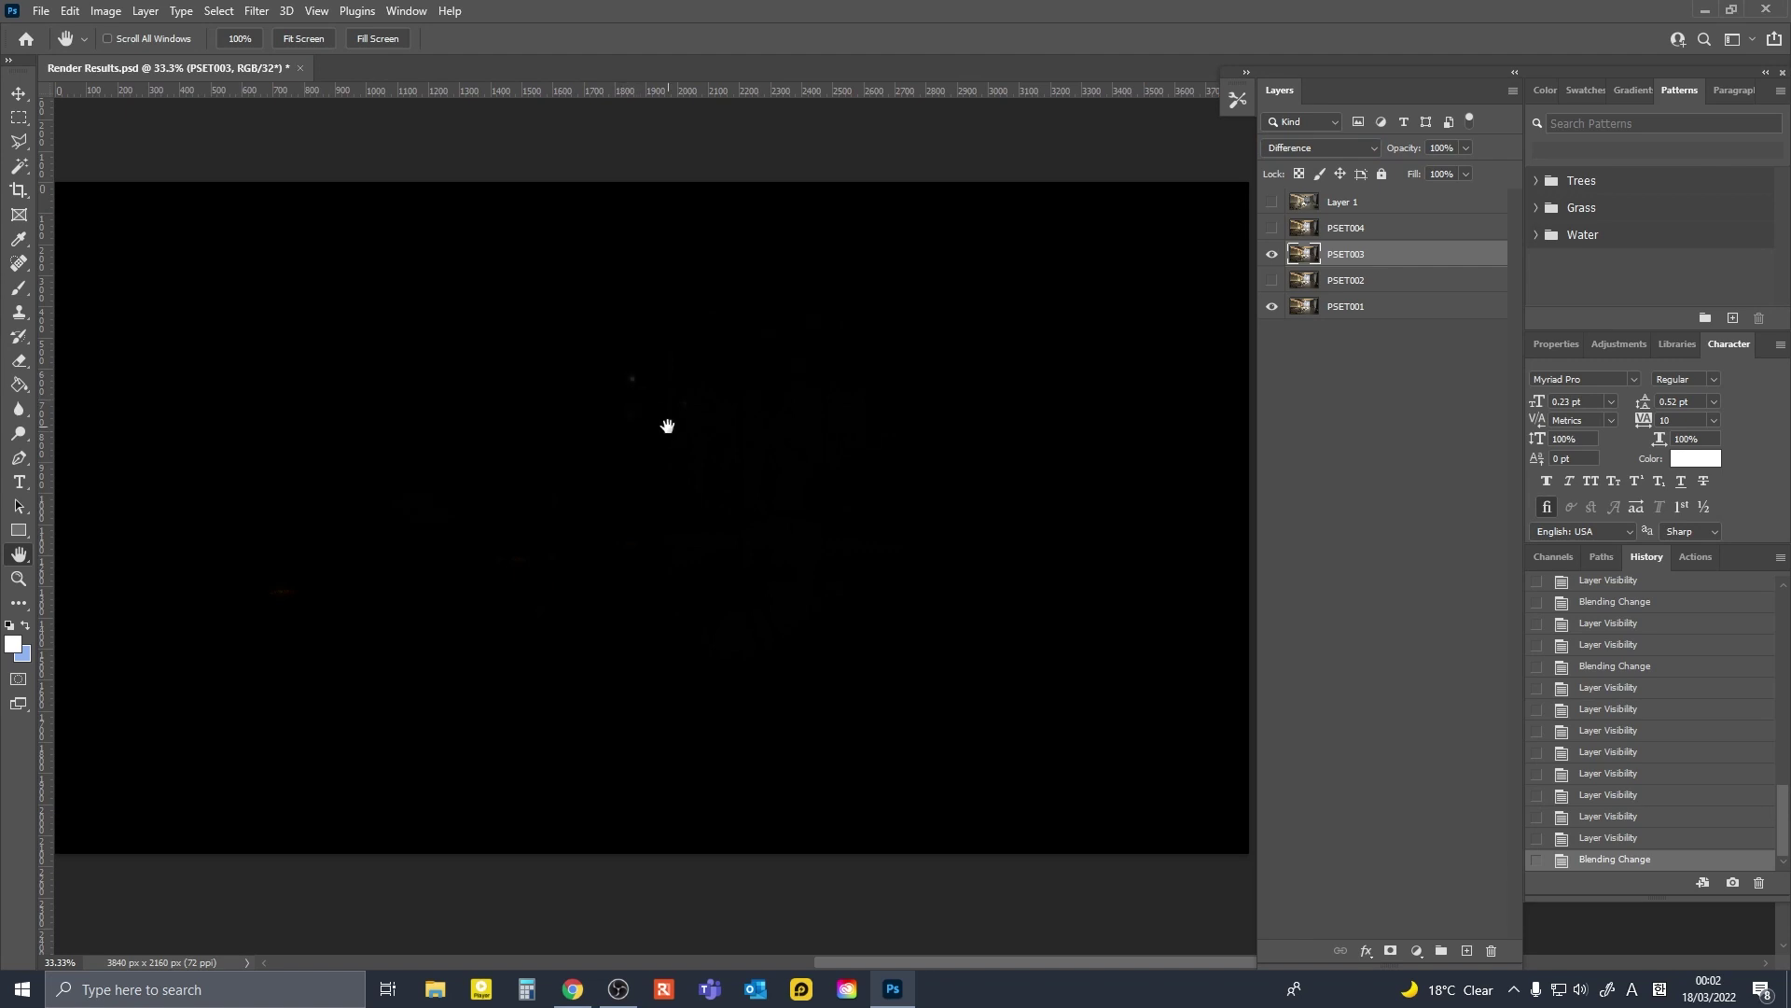
{"action": "left_click_drag", "start_coordinate": [668, 424], "coordinate": [719, 440]}
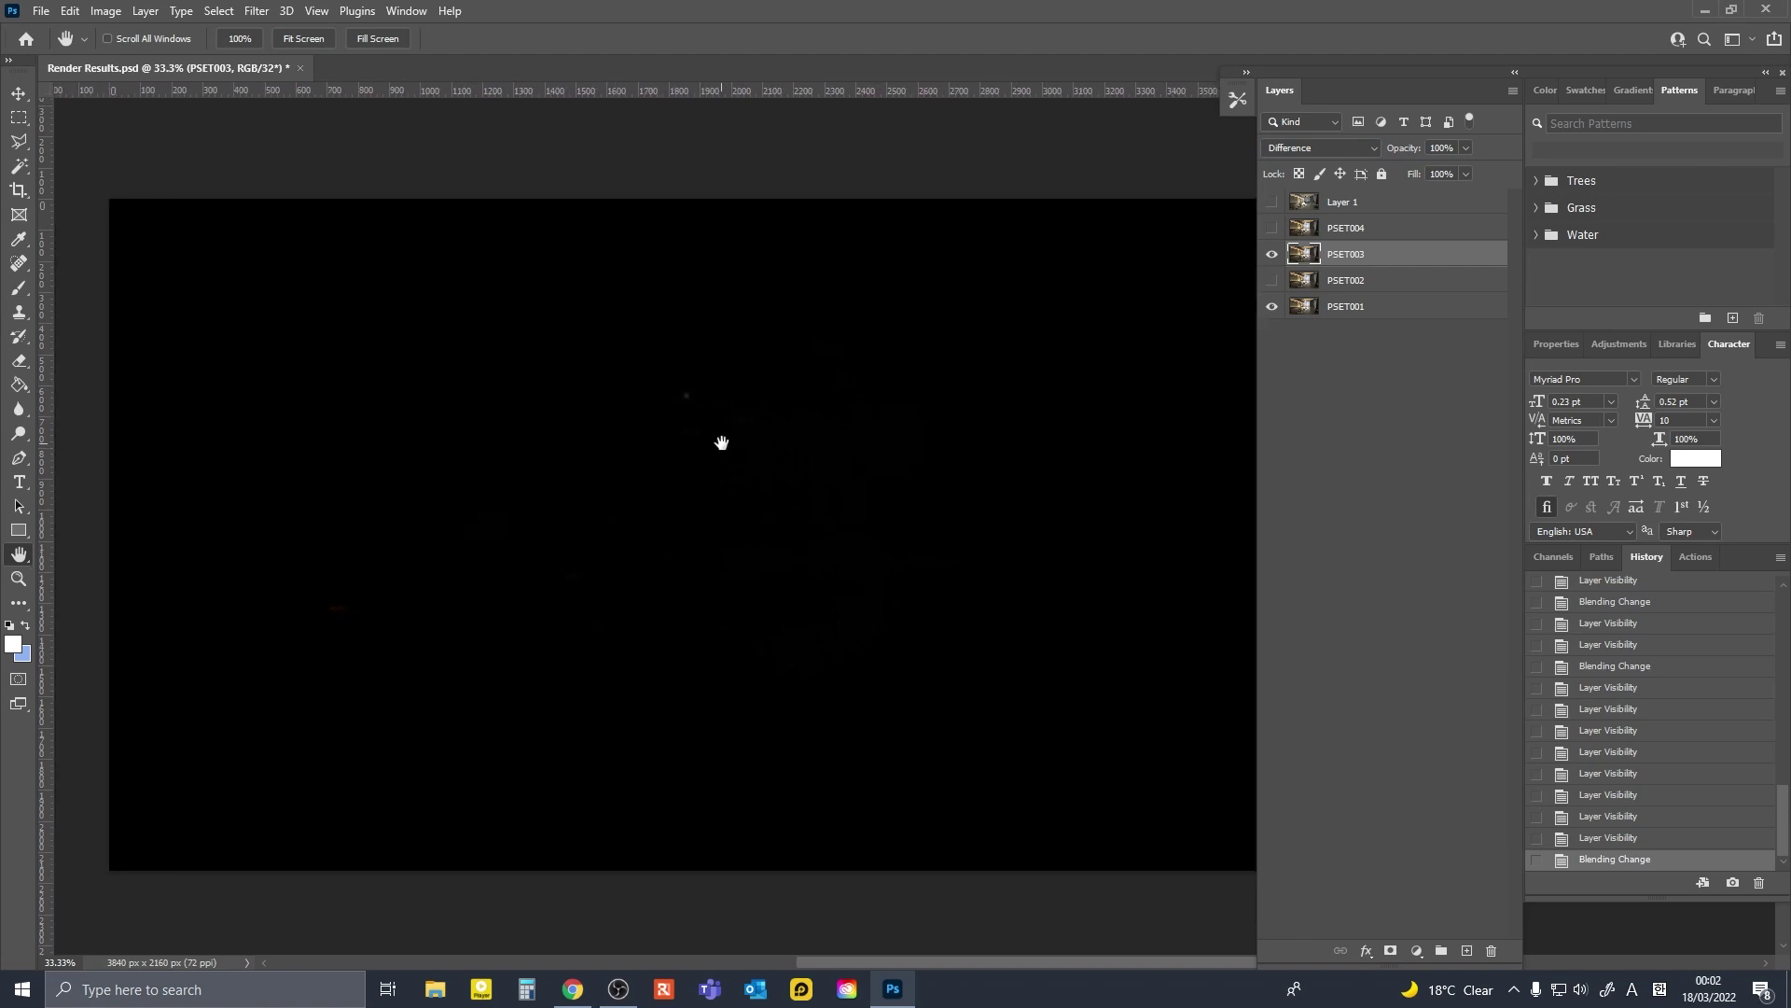
{"action": "left_click", "coordinate": [1271, 254]}
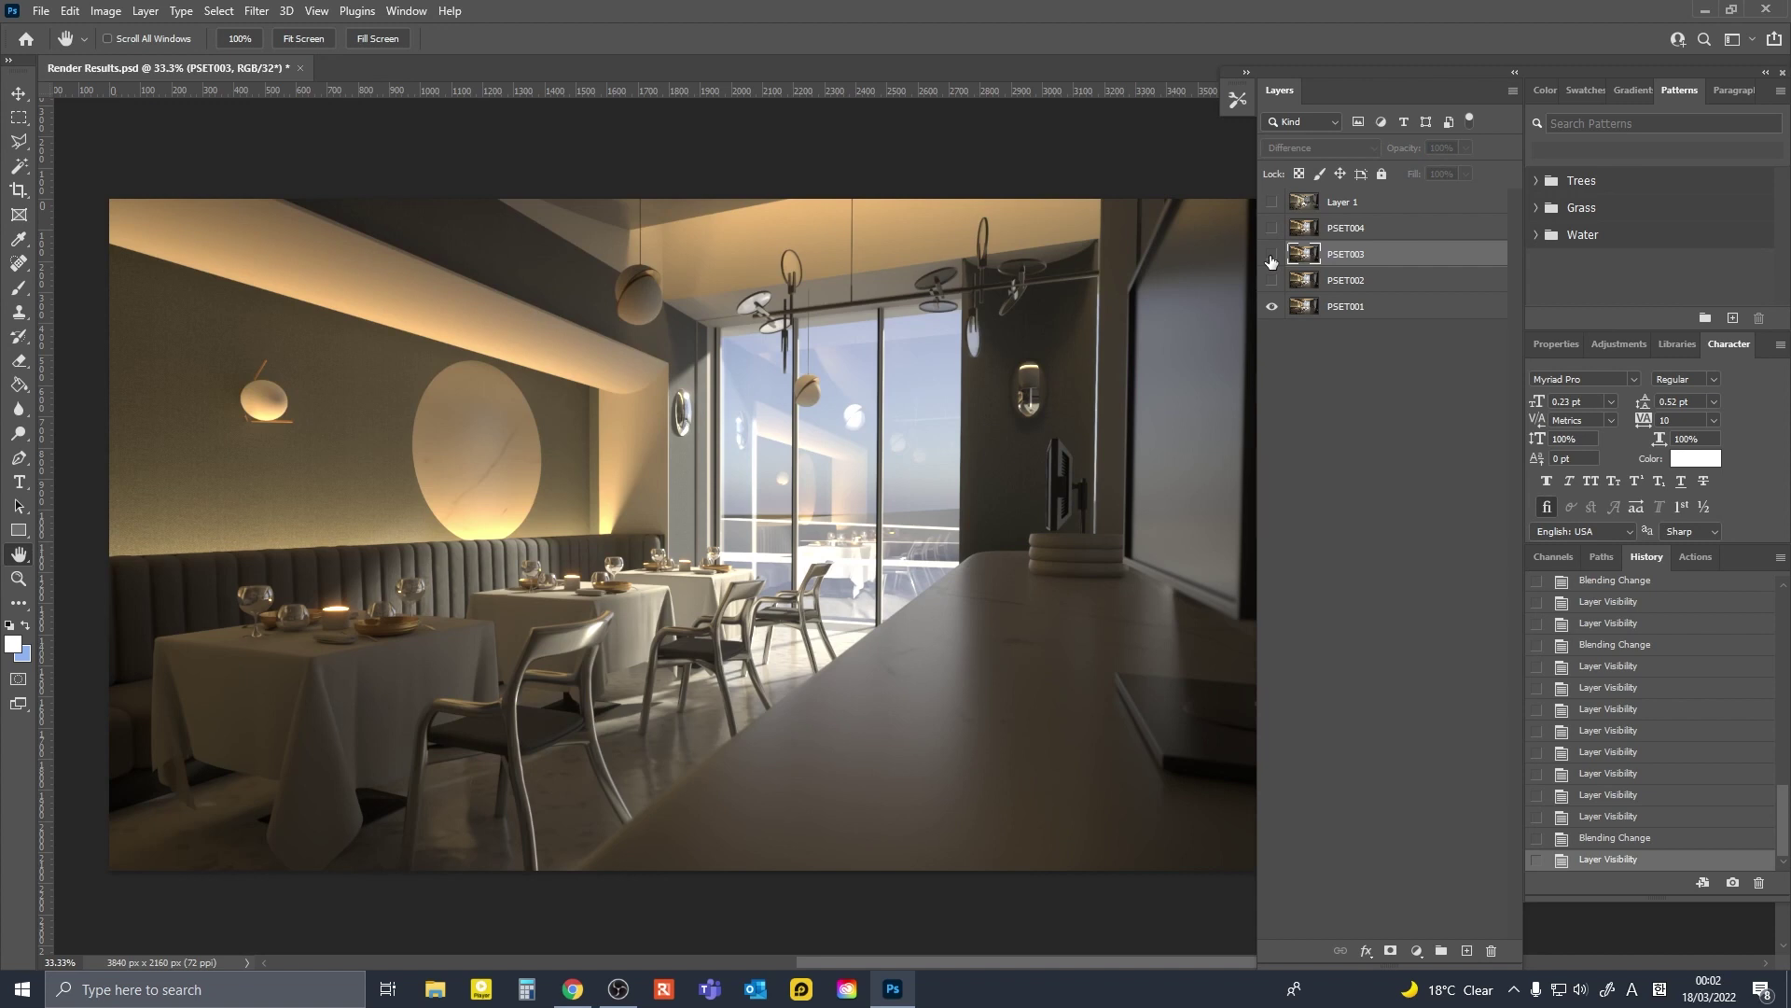
{"action": "left_click", "coordinate": [1271, 255]}
{"action": "left_click", "coordinate": [1271, 255]}
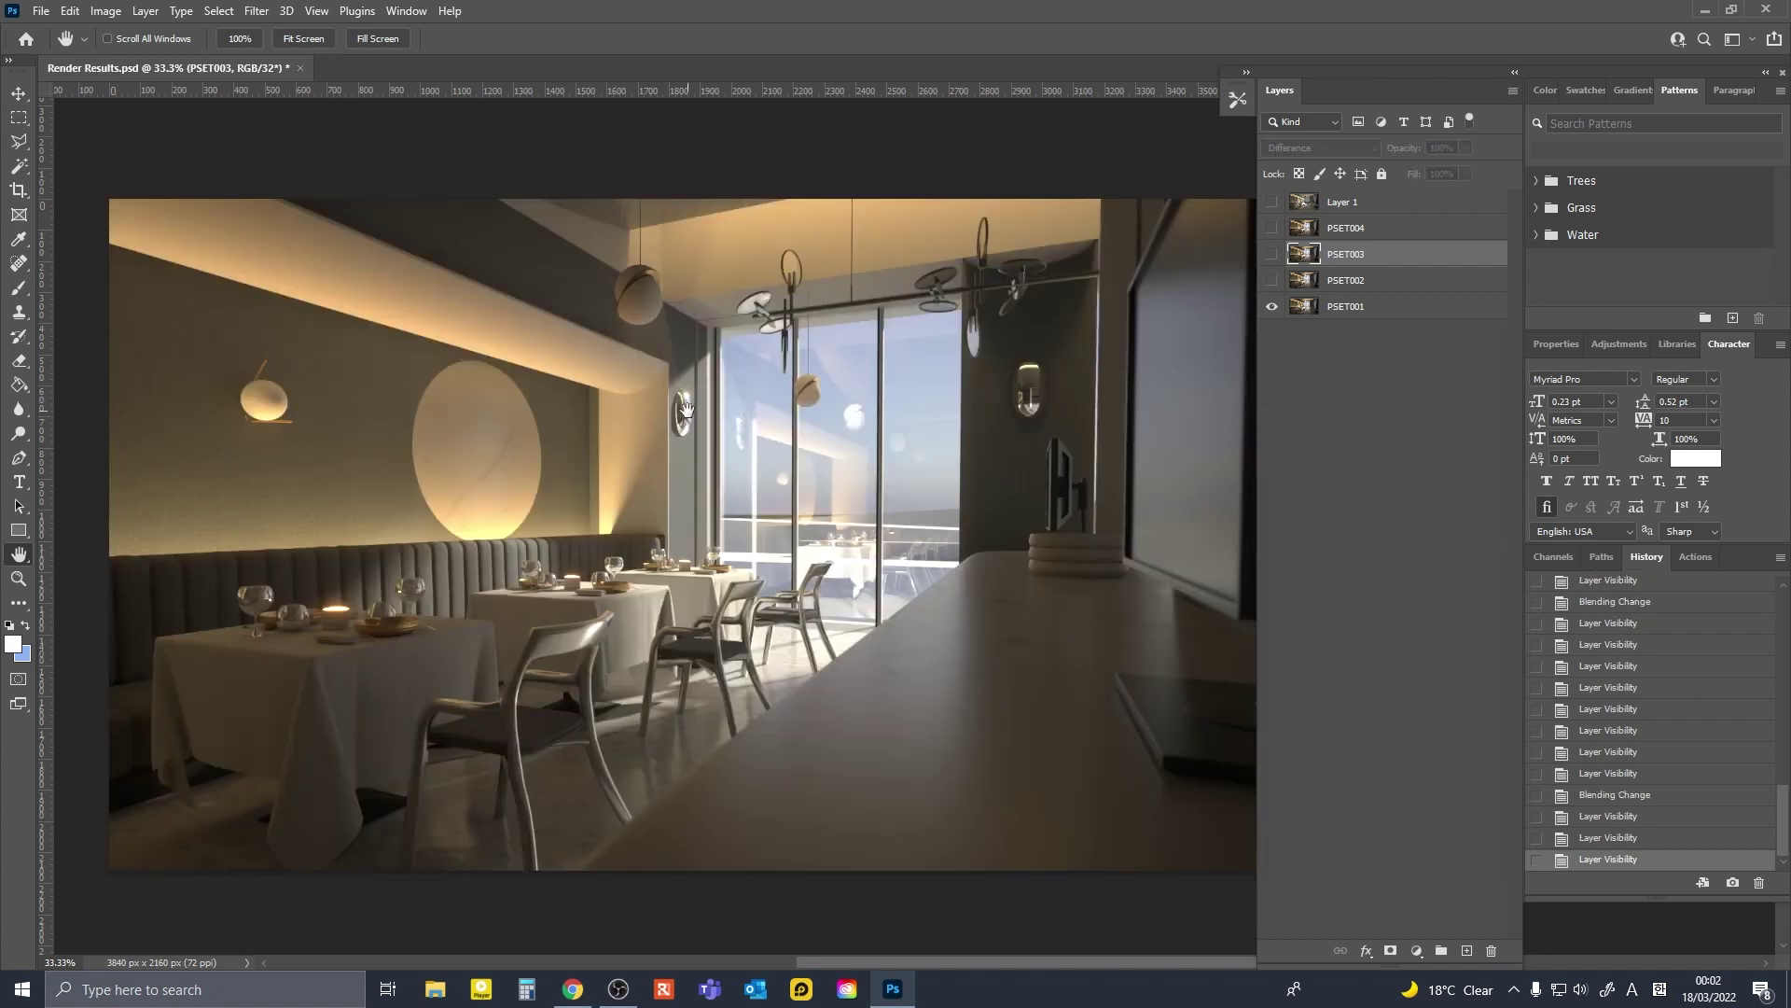
{"action": "left_click", "coordinate": [1273, 254]}
{"action": "left_click", "coordinate": [1272, 255]}
- Set PSET004 to Difference, then hide PSET004 and make PSET003 visible and active
{"action": "left_click", "coordinate": [1304, 228]}
{"action": "left_click", "coordinate": [1317, 147]}
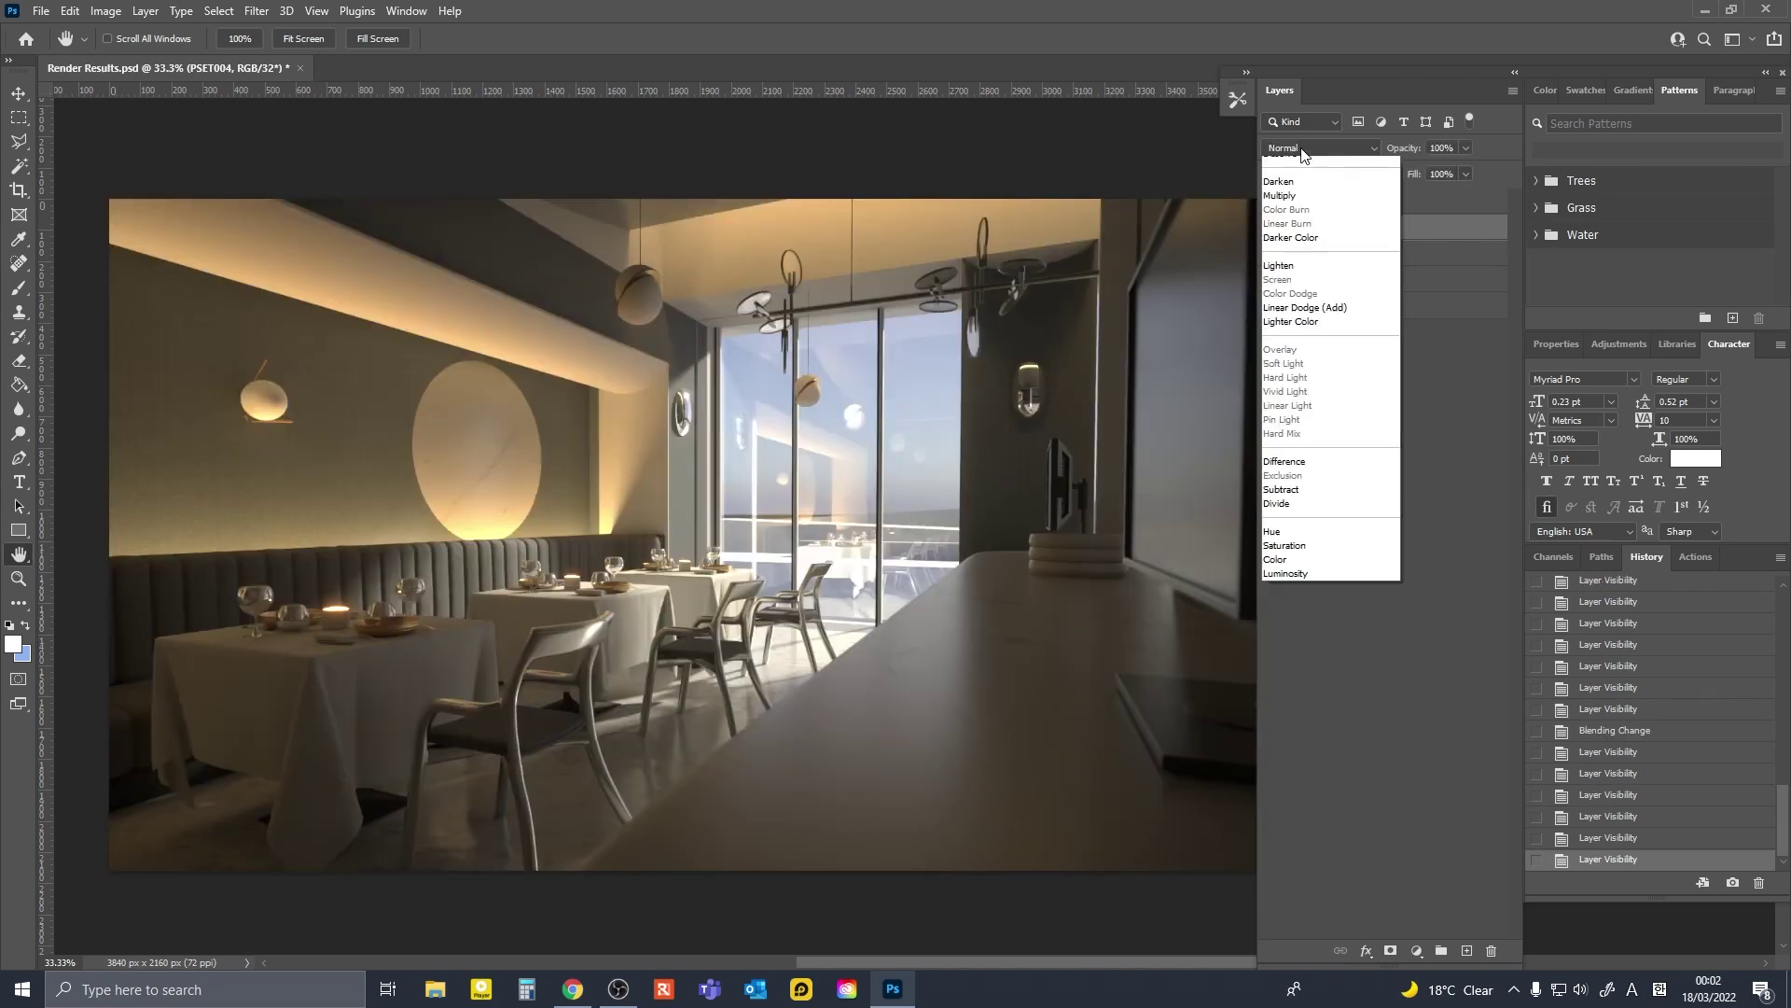
{"action": "left_click", "coordinate": [1290, 485]}
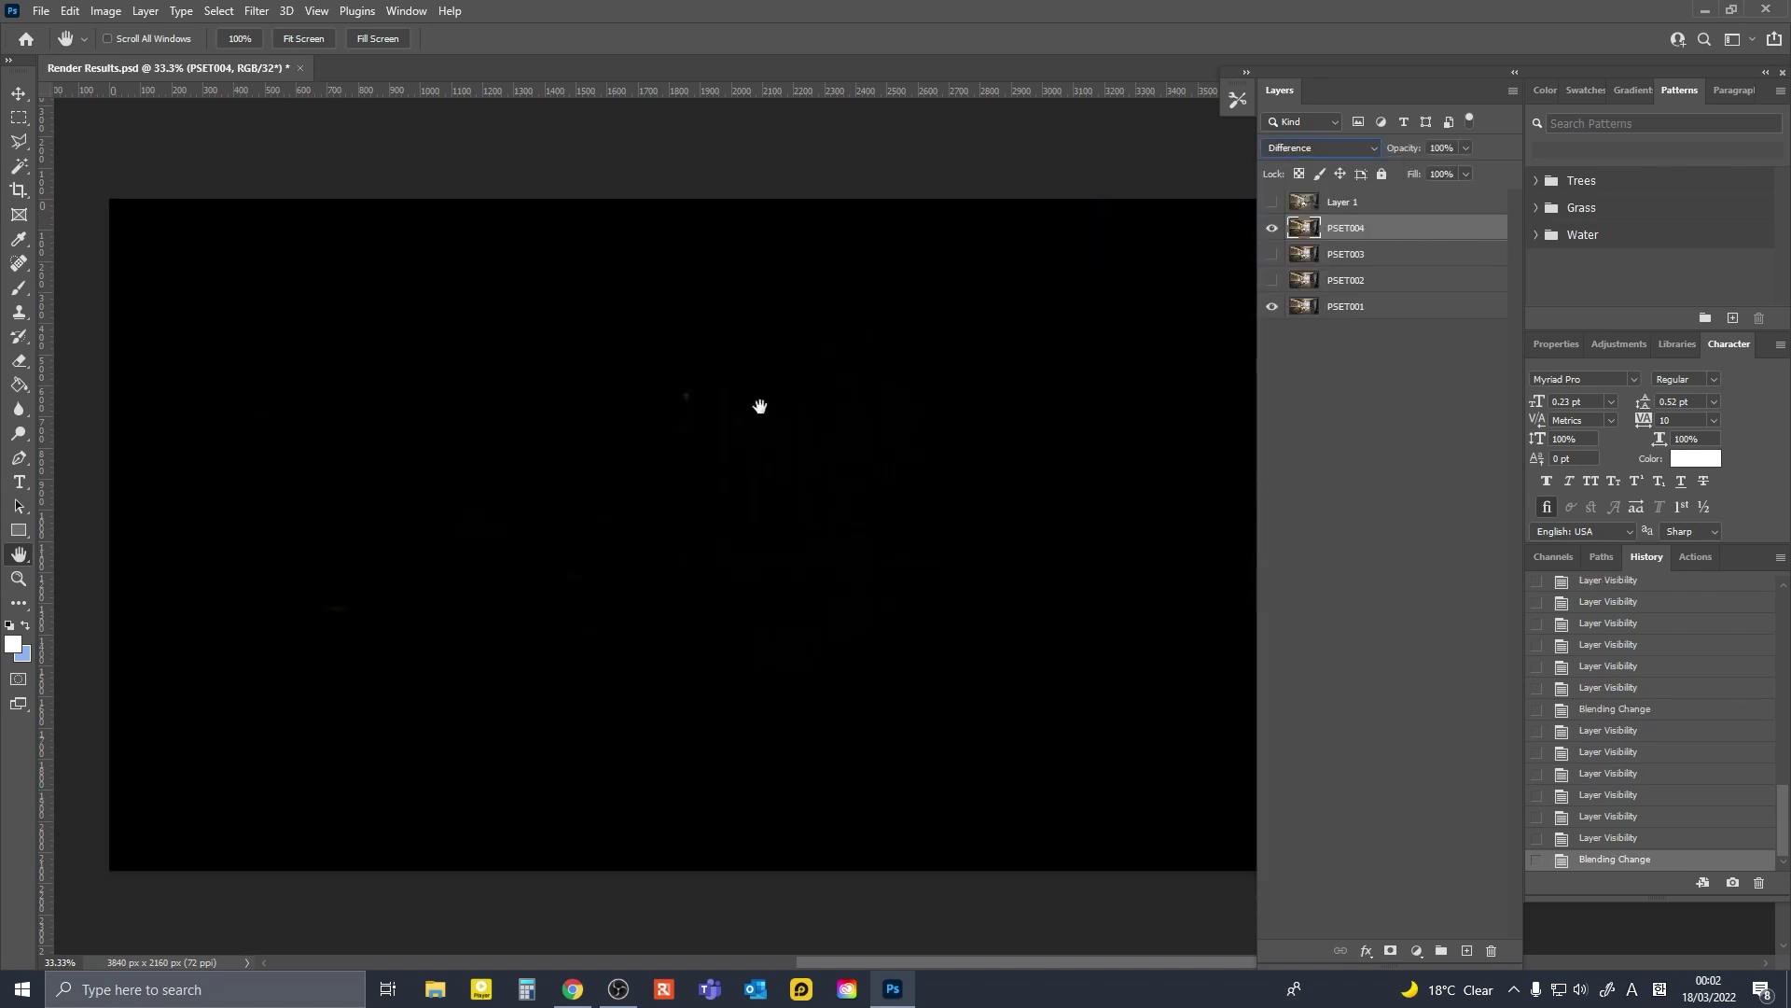
{"action": "left_click_drag", "start_coordinate": [997, 663], "coordinate": [951, 558]}
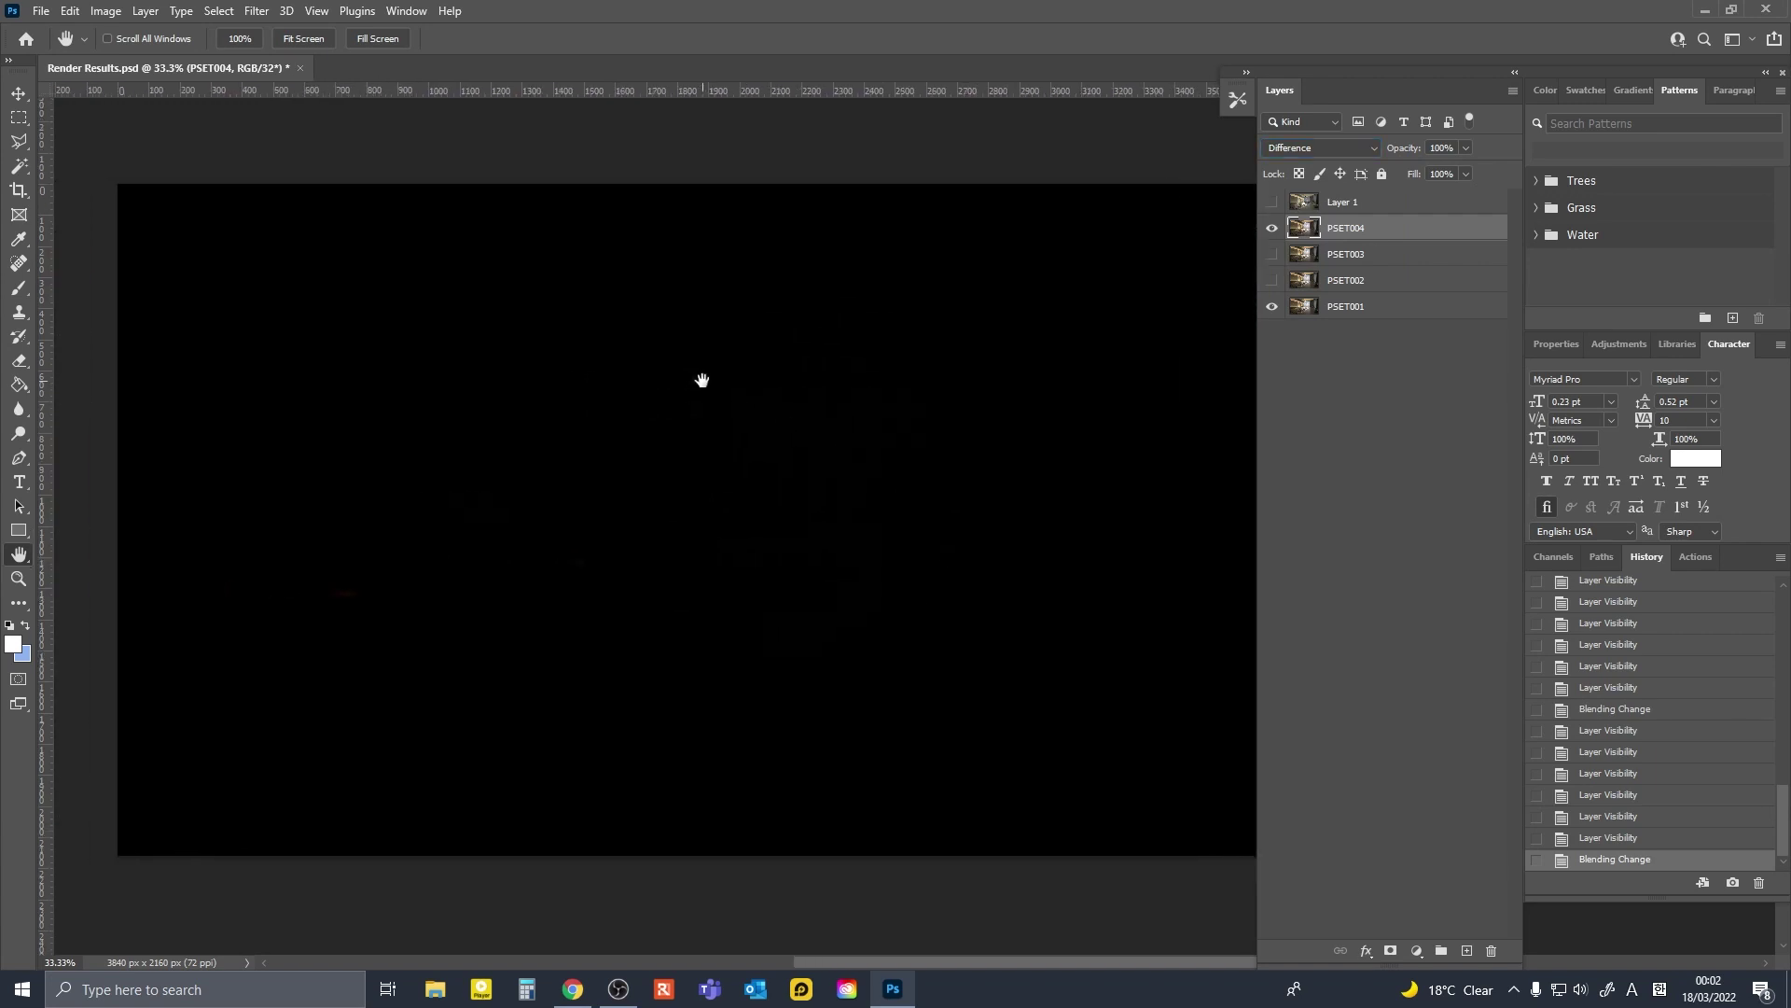
{"action": "left_click", "coordinate": [1272, 228]}
{"action": "left_click", "coordinate": [1272, 254]}
{"action": "left_click", "coordinate": [1346, 253]}
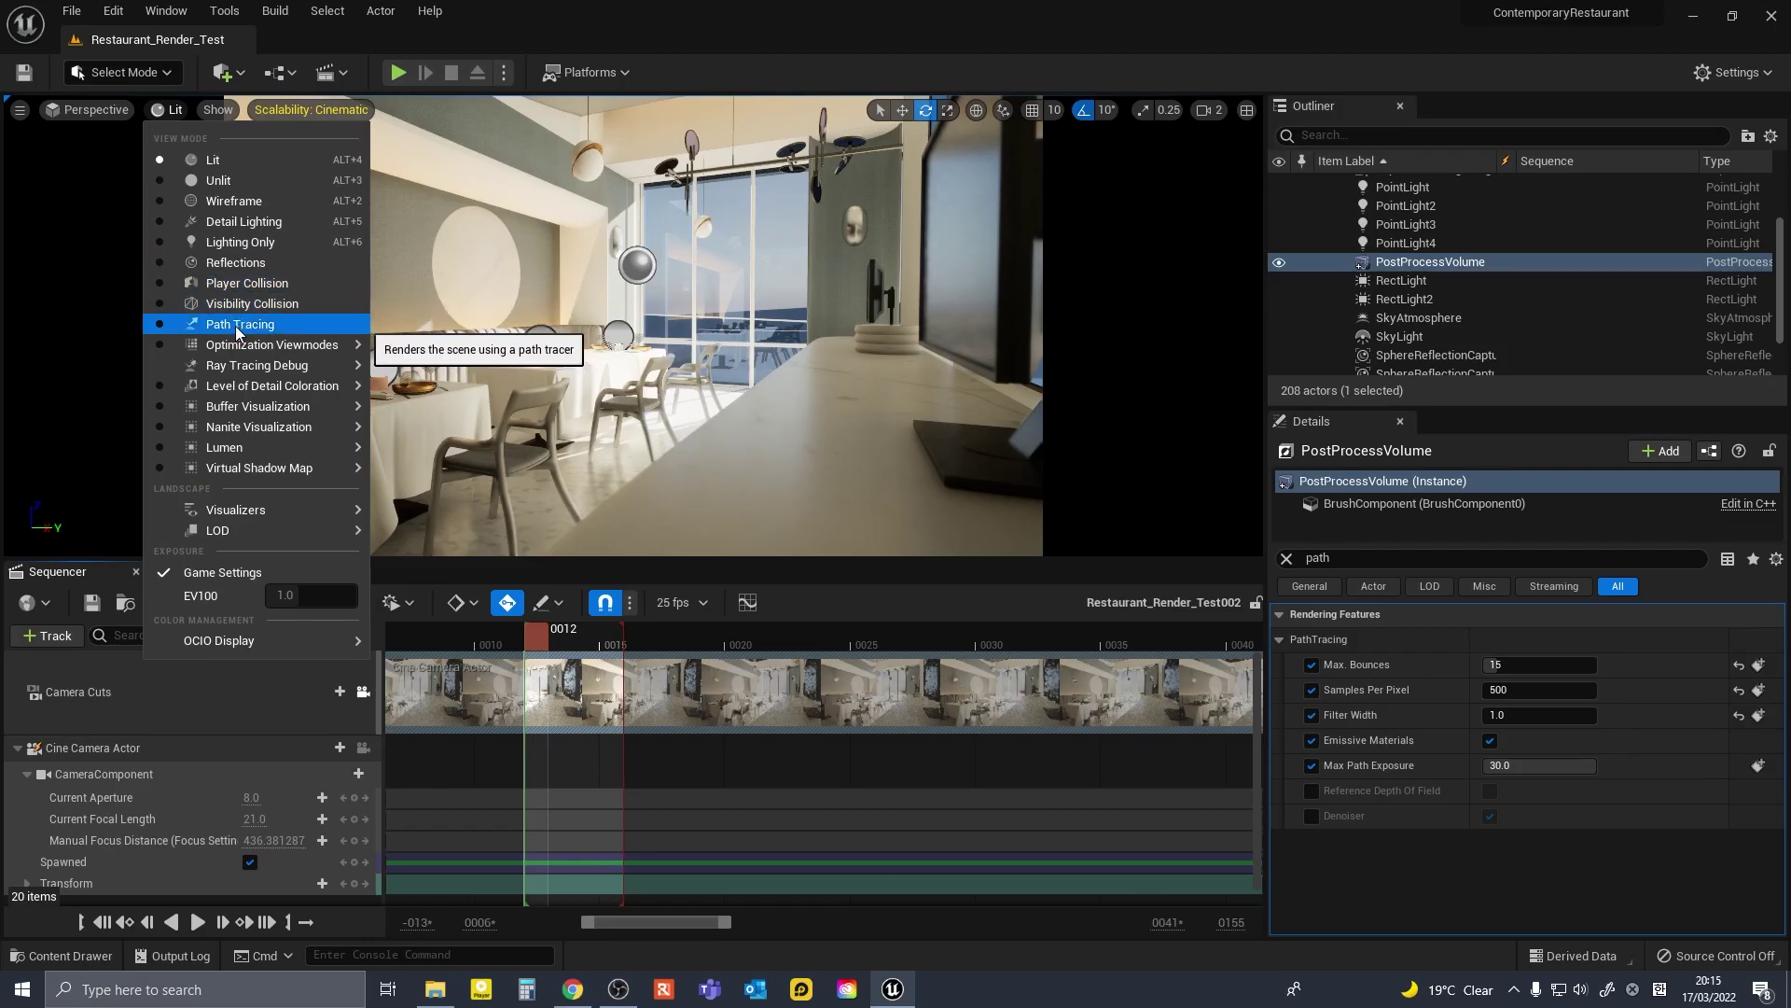
- Switch the viewport to Path Tracing and move the sequence from frame 0012 to 0015
{"action": "left_click", "coordinate": [232, 325]}
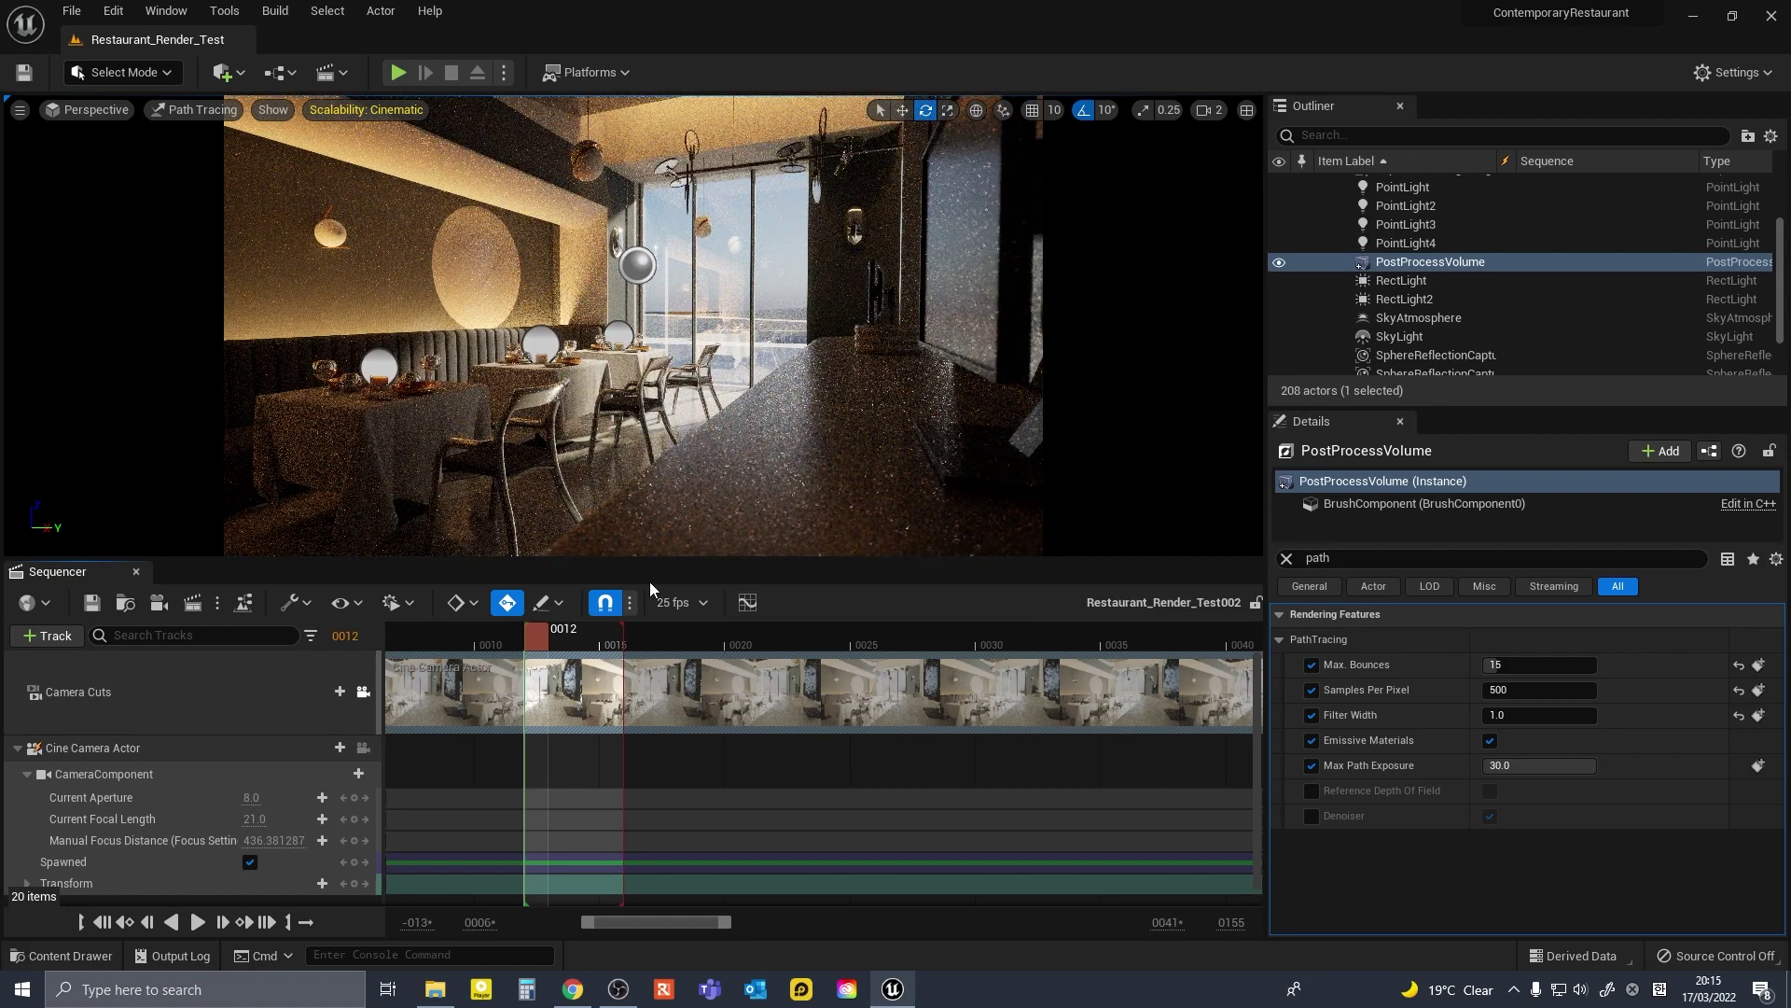
{"action": "left_click_drag", "start_coordinate": [546, 634], "coordinate": [614, 636]}
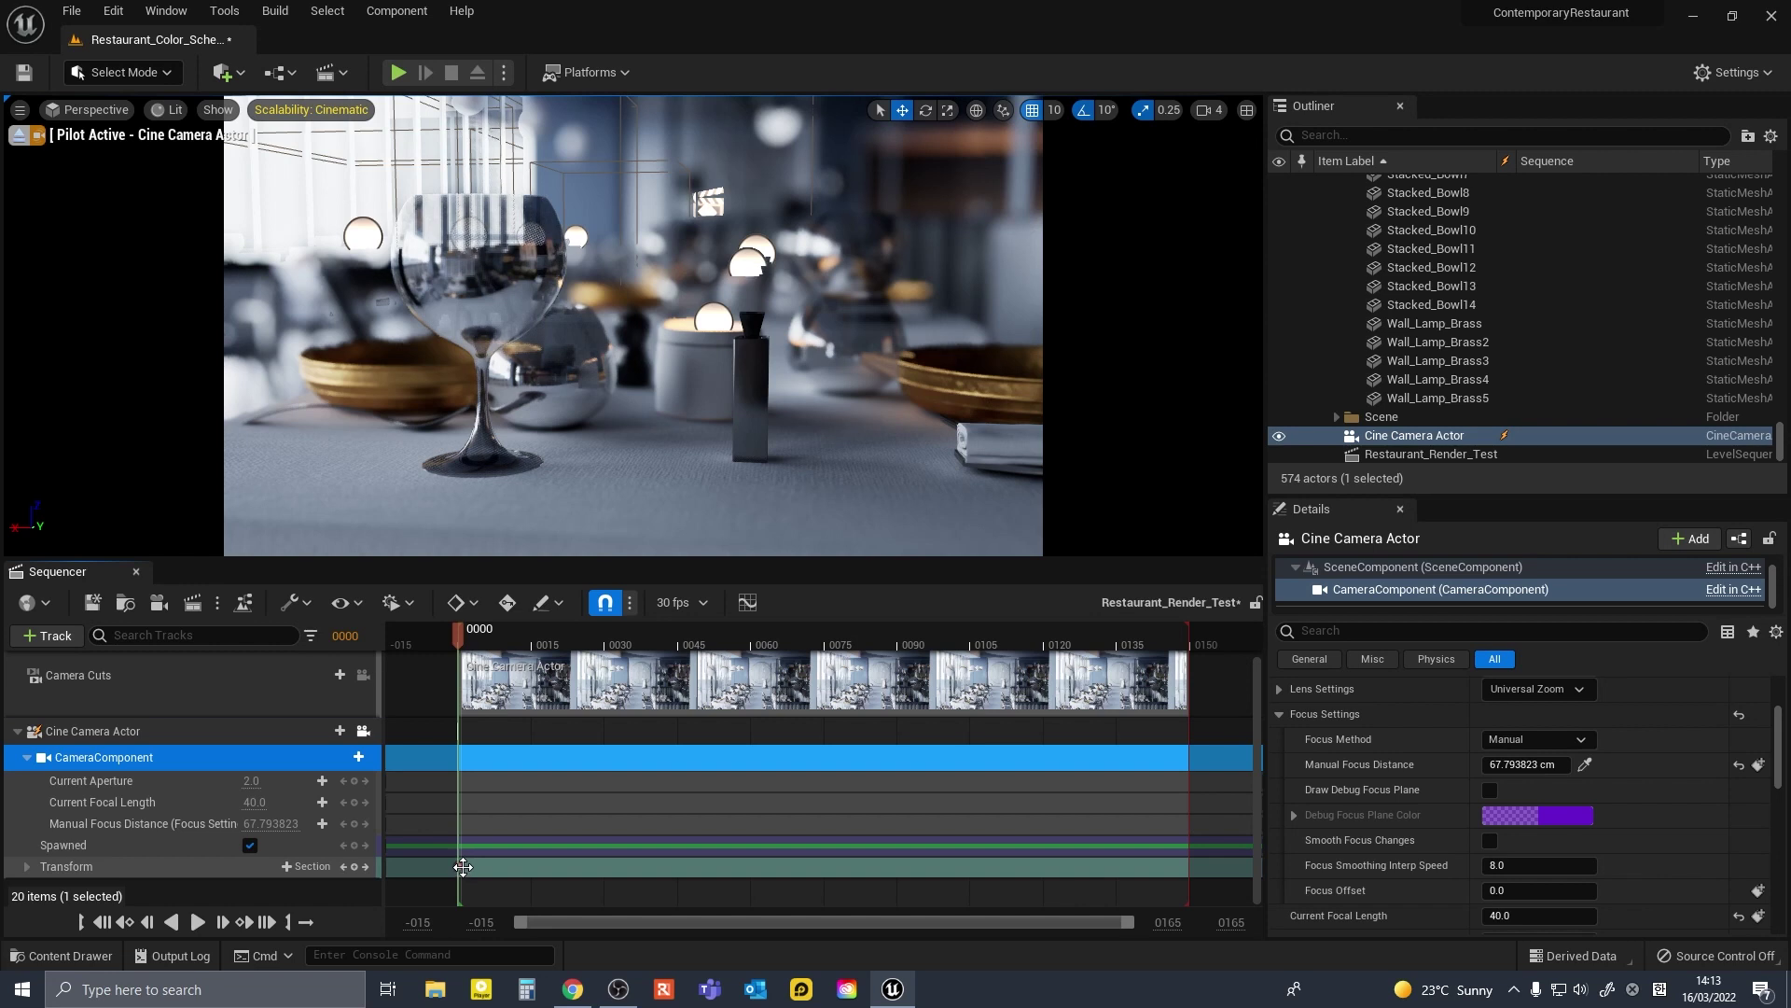
- Key the Manual Focus Distance at frame -004, then scrub forward to frame 0063
{"action": "left_click", "coordinate": [429, 867]}
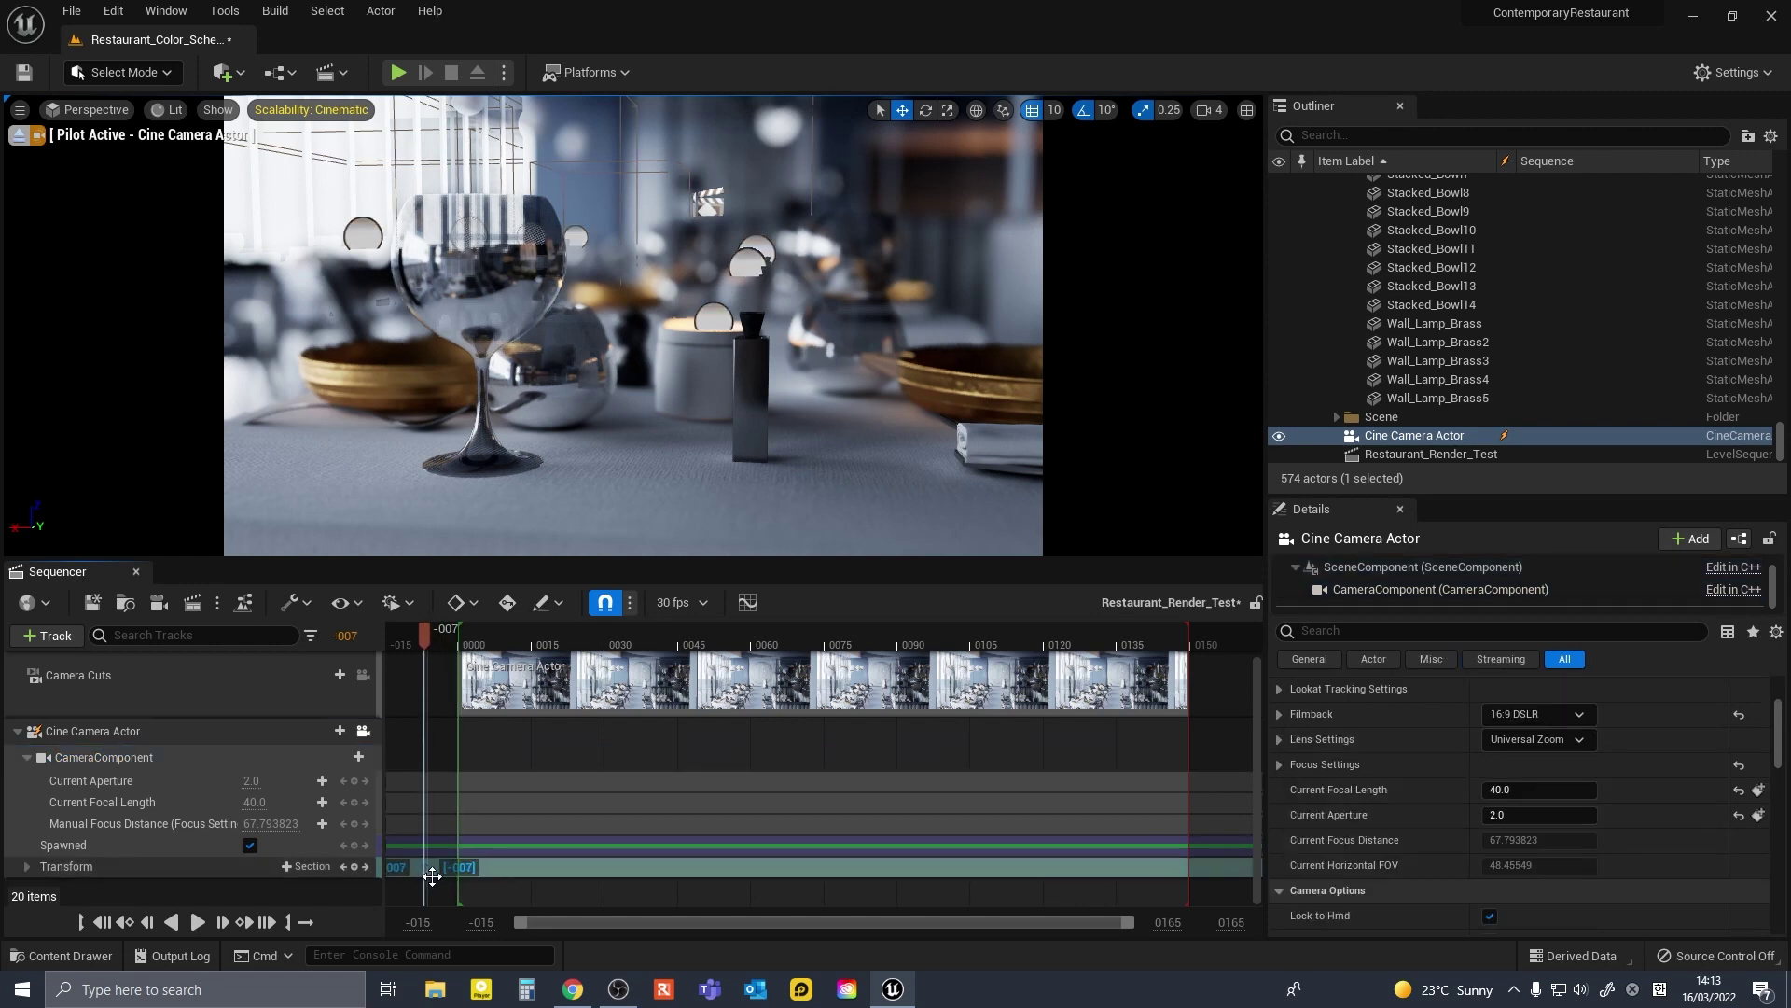
{"action": "left_click_drag", "start_coordinate": [443, 870], "coordinate": [439, 870]}
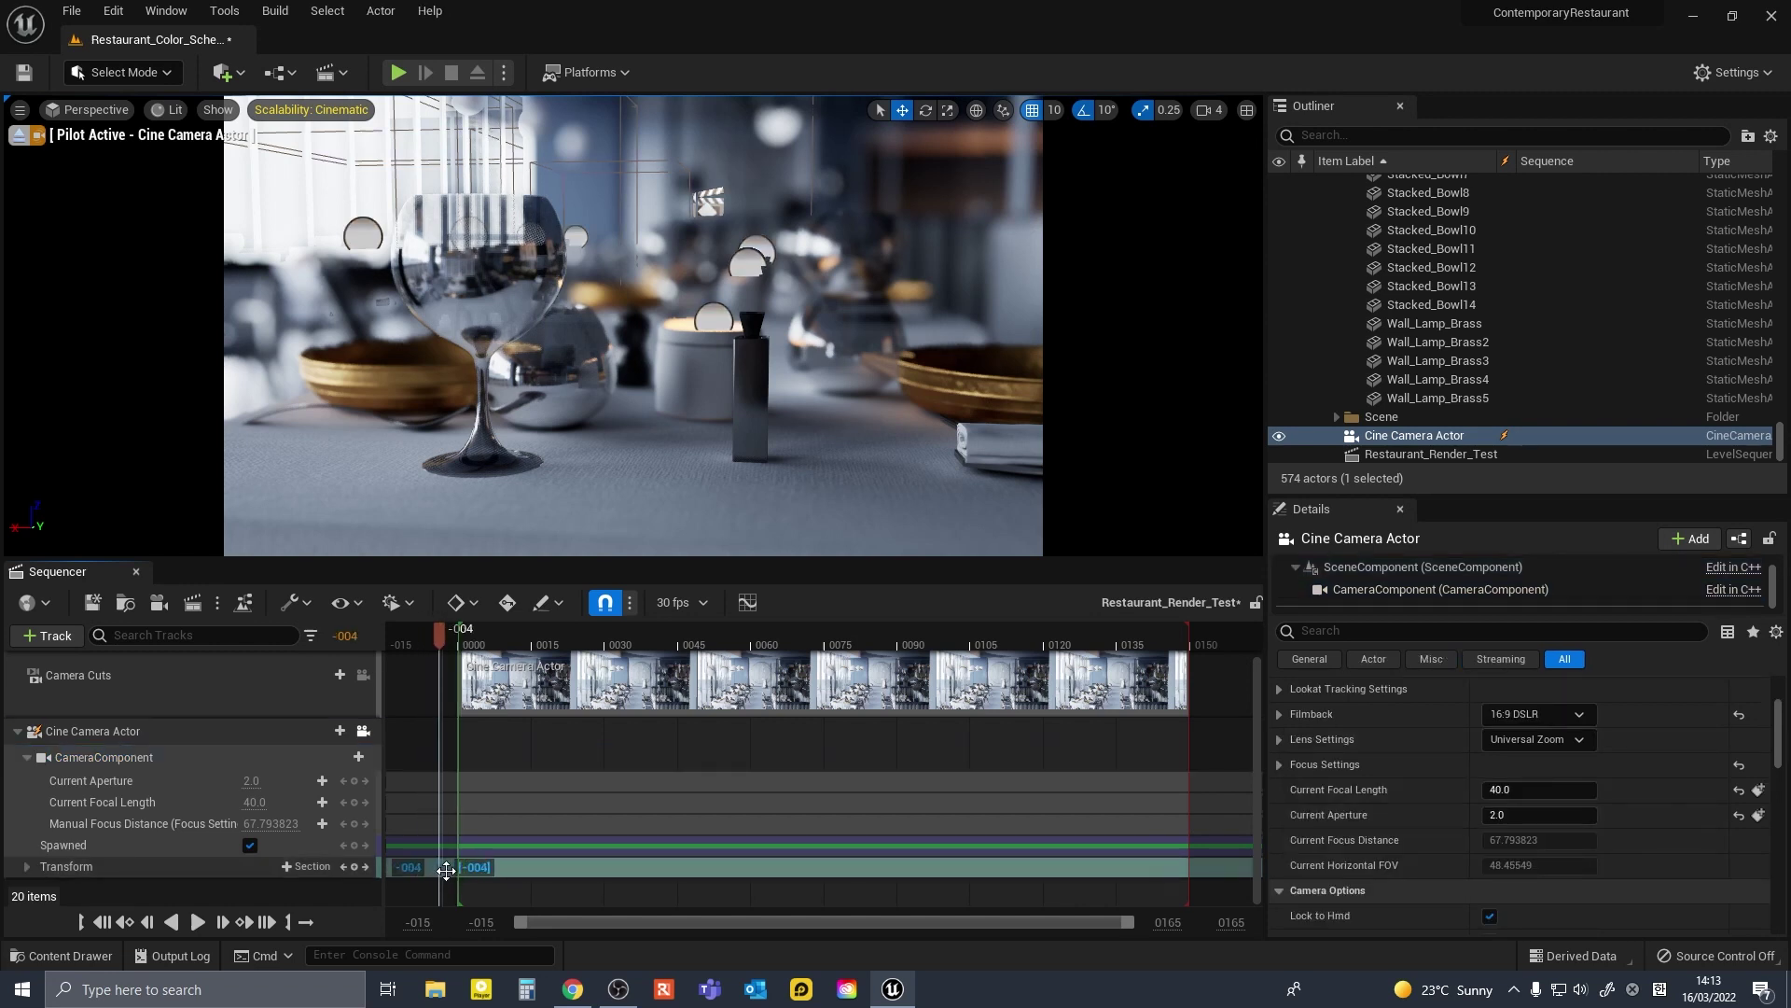
{"action": "left_click", "coordinate": [355, 823]}
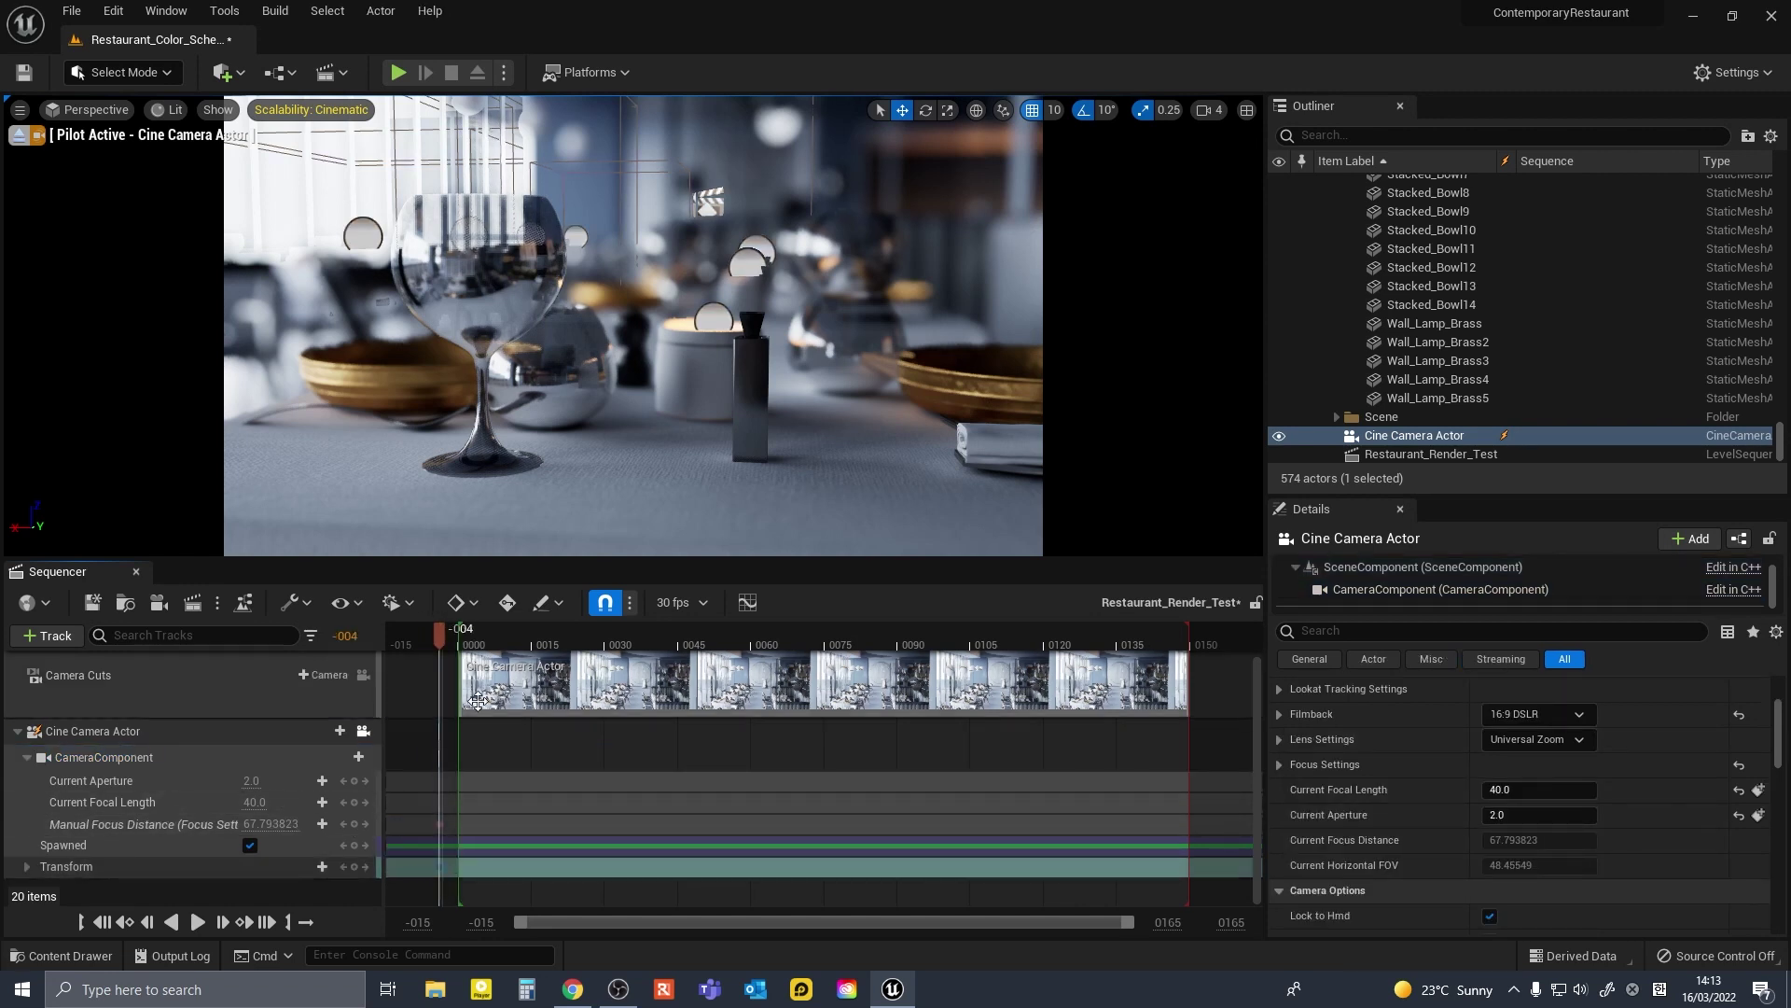
{"action": "left_click_drag", "start_coordinate": [484, 640], "coordinate": [973, 629]}
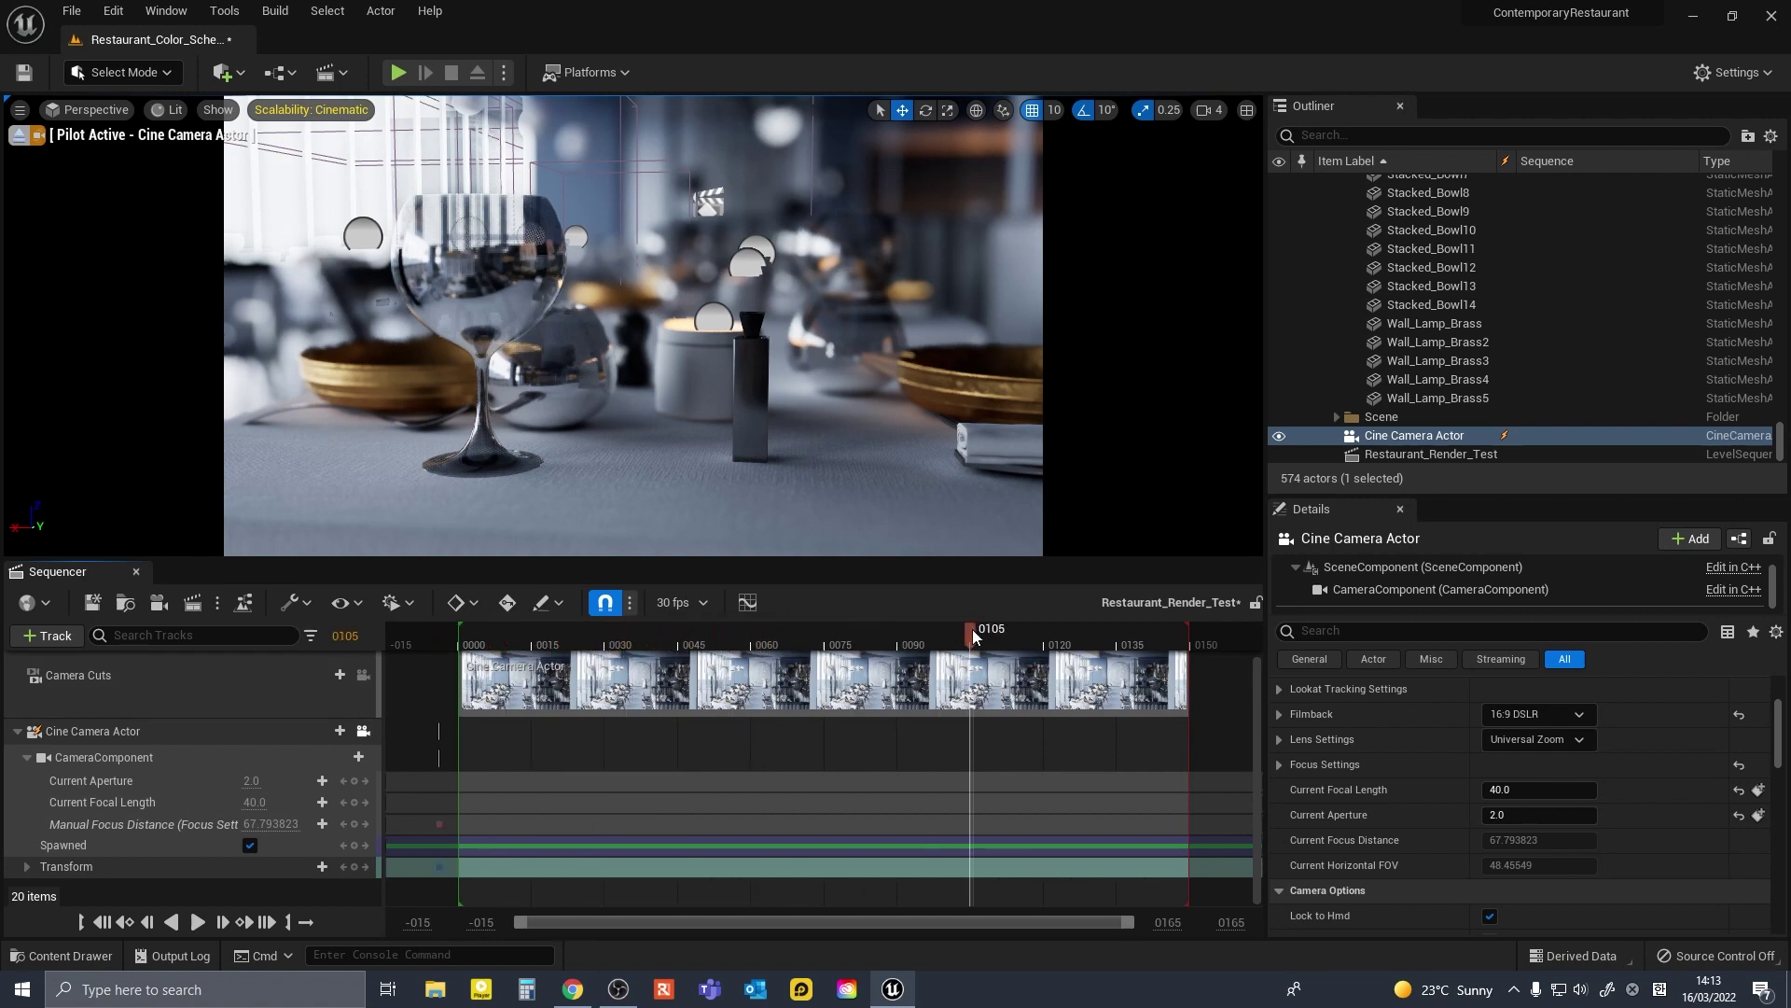
- Set the view range end to 300 and extend the playback end to about frame 0265
{"action": "left_click", "coordinate": [1178, 927]}
{"action": "type", "text": "300"}
{"action": "key", "text": "Return"}
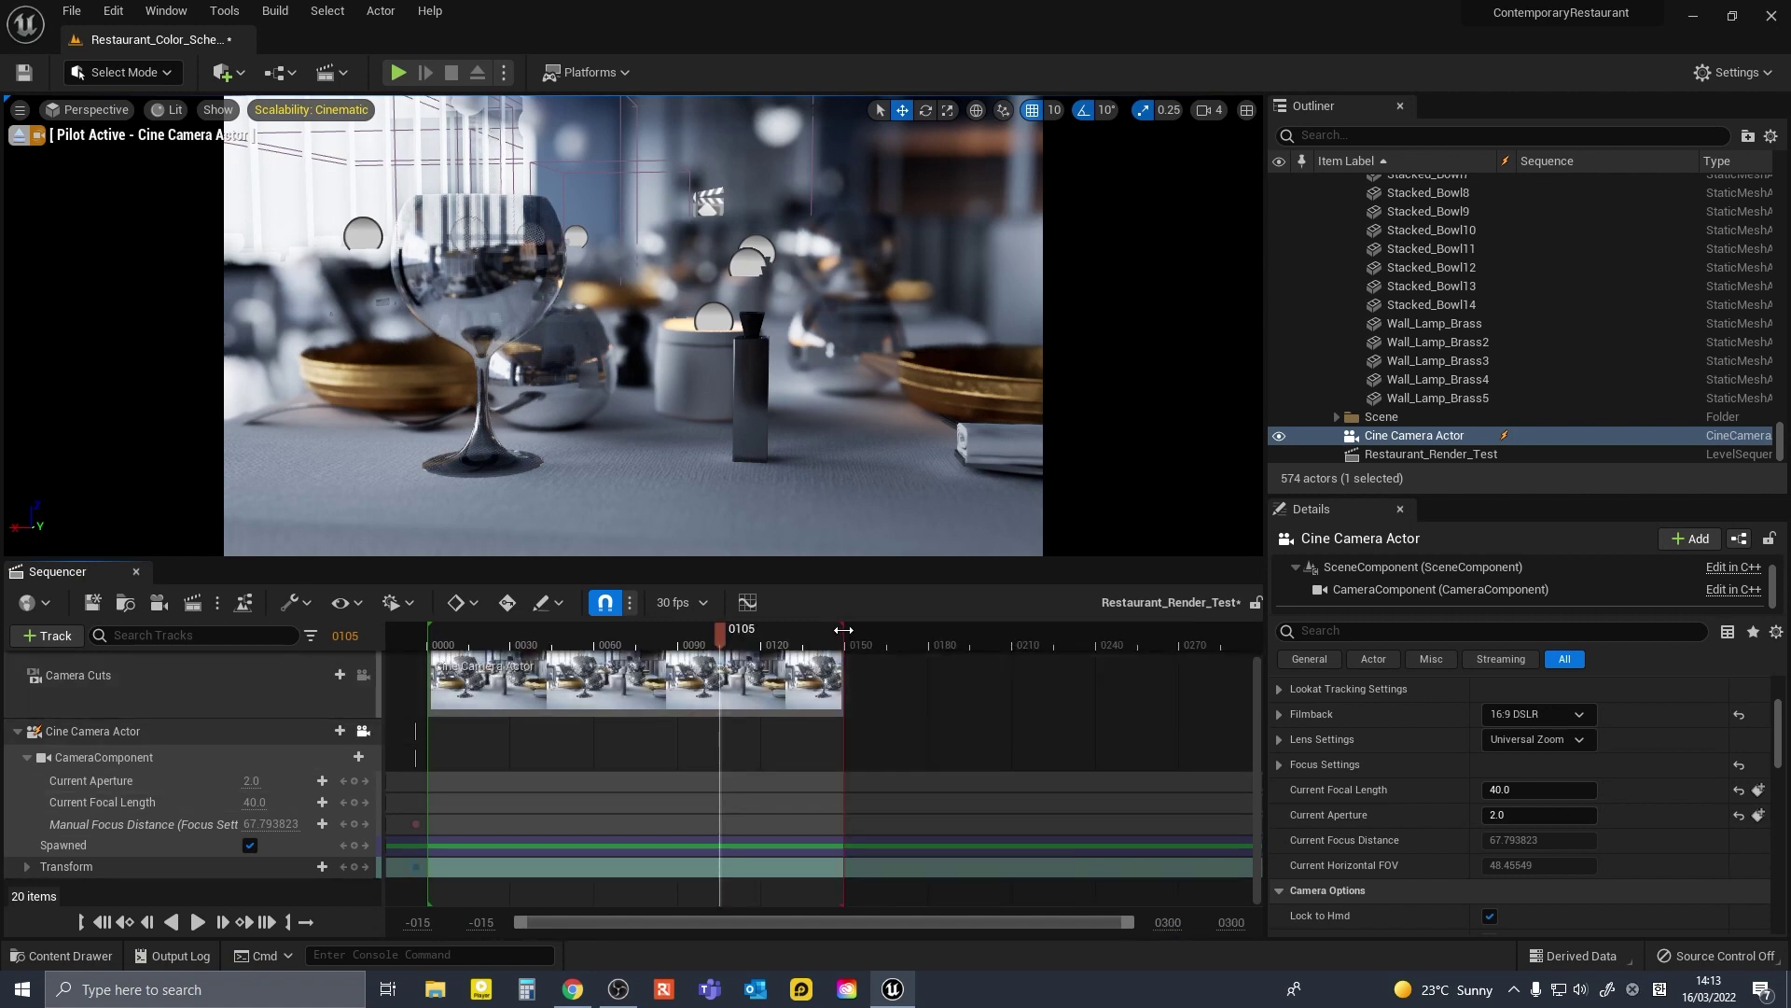
{"action": "left_click_drag", "start_coordinate": [844, 630], "coordinate": [1174, 630]}
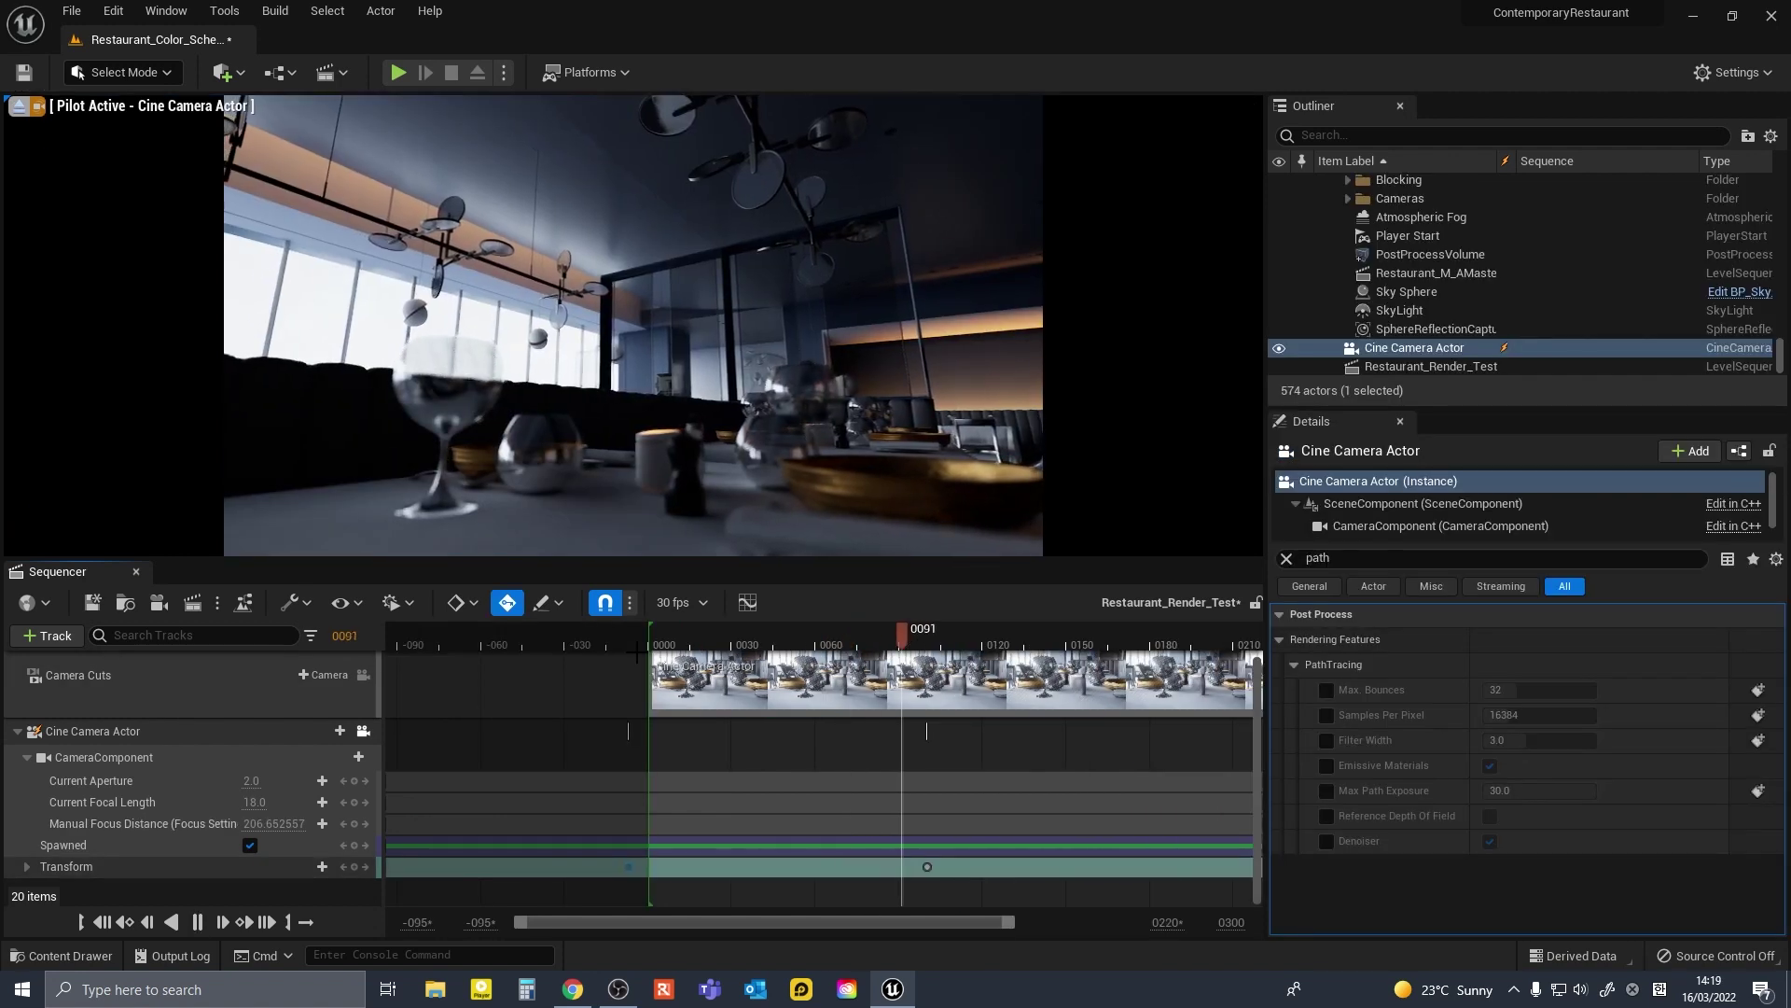
- Preview the camera move from frame 0001, stopping playback at frame 0062
{"action": "left_click", "coordinate": [735, 647]}
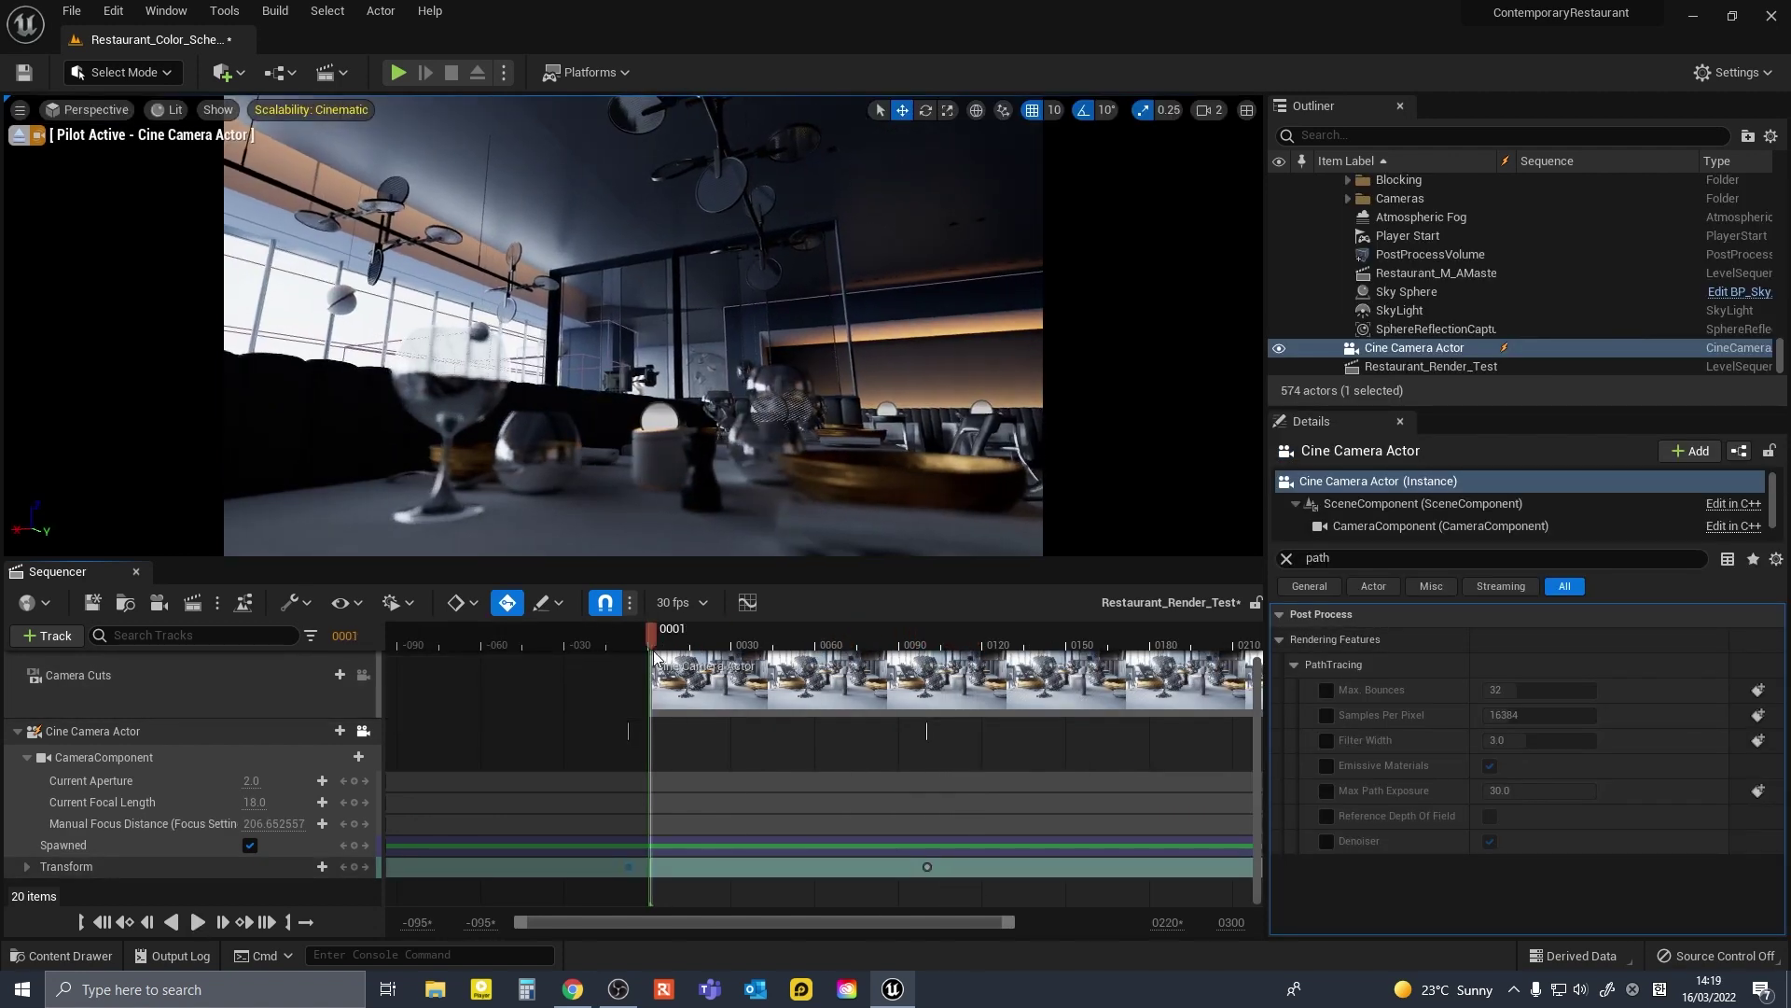
{"action": "key", "text": "space"}
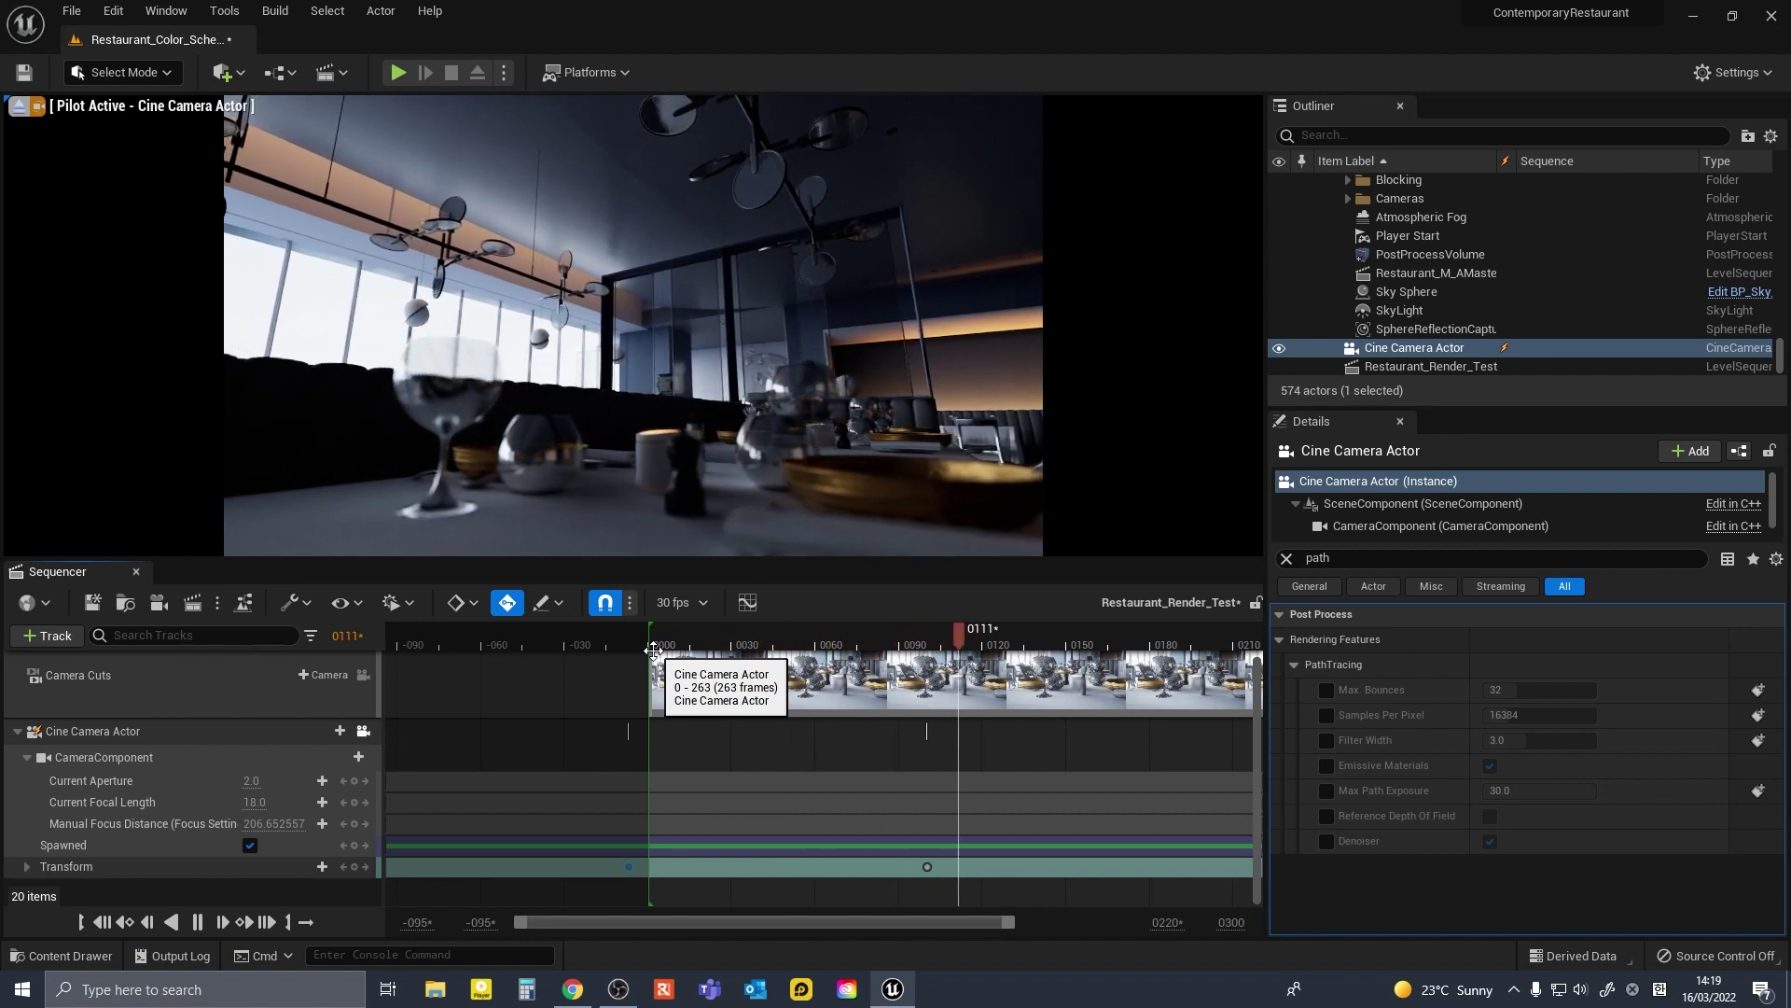
{"action": "left_click", "coordinate": [653, 646]}
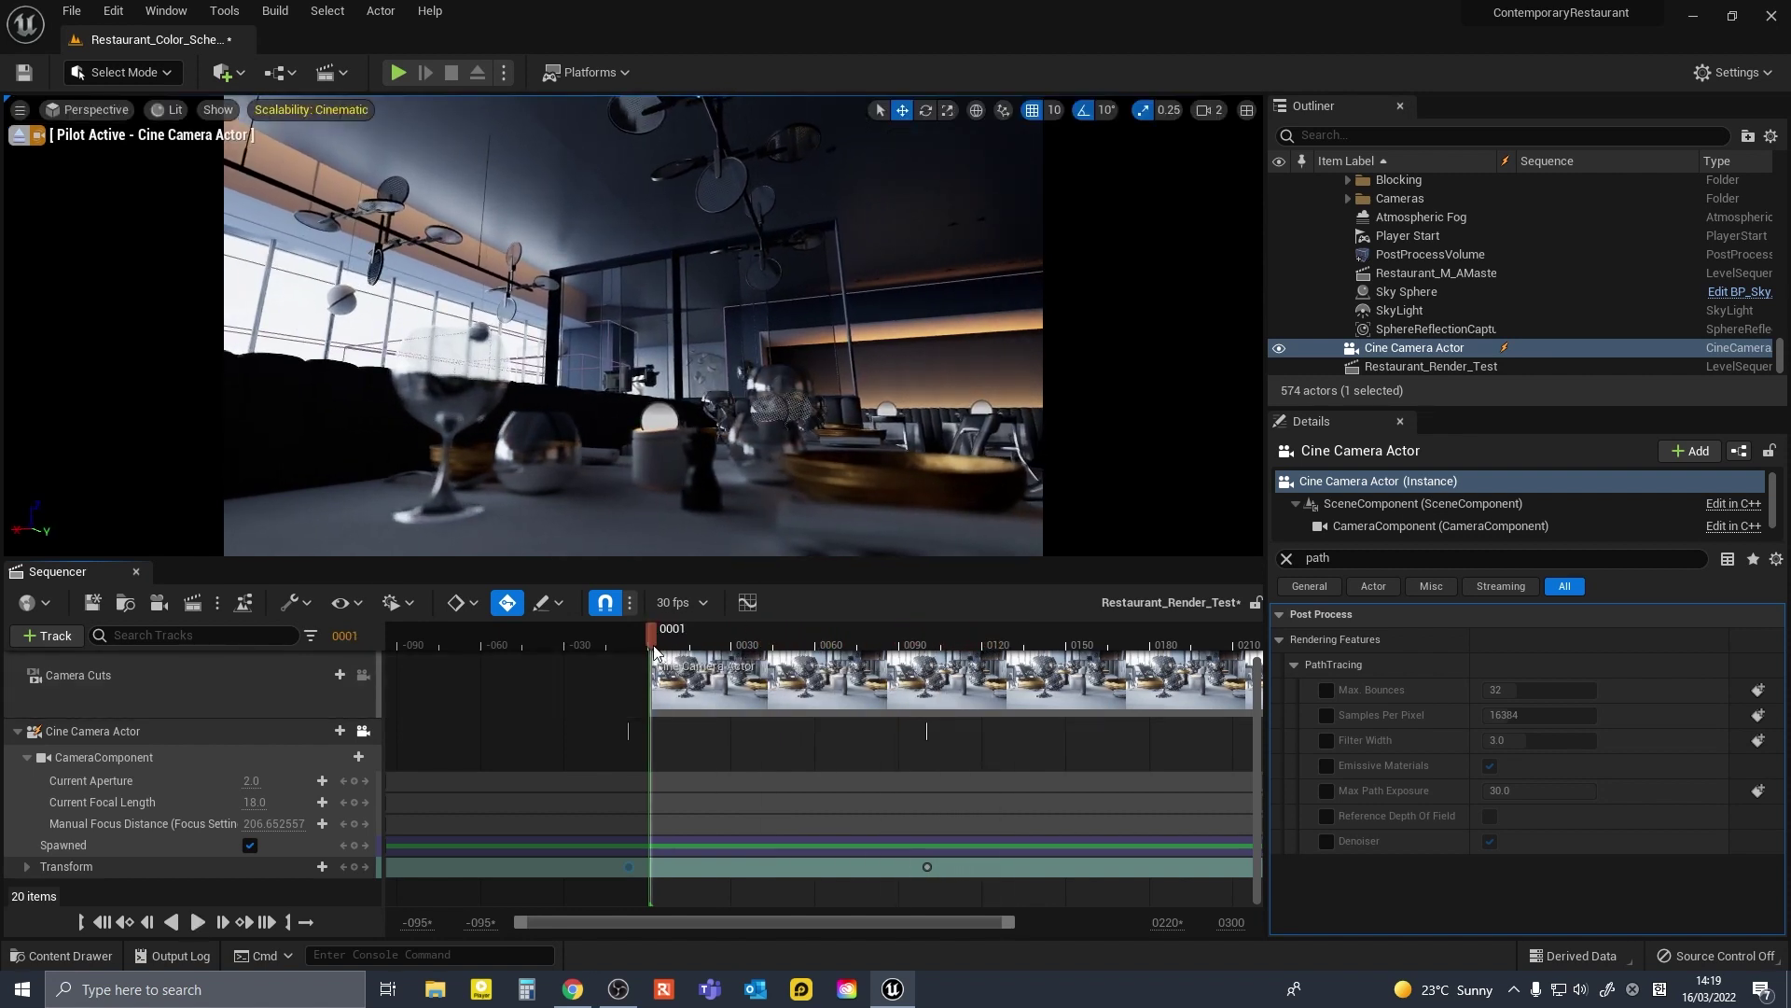
{"action": "key", "text": "space"}
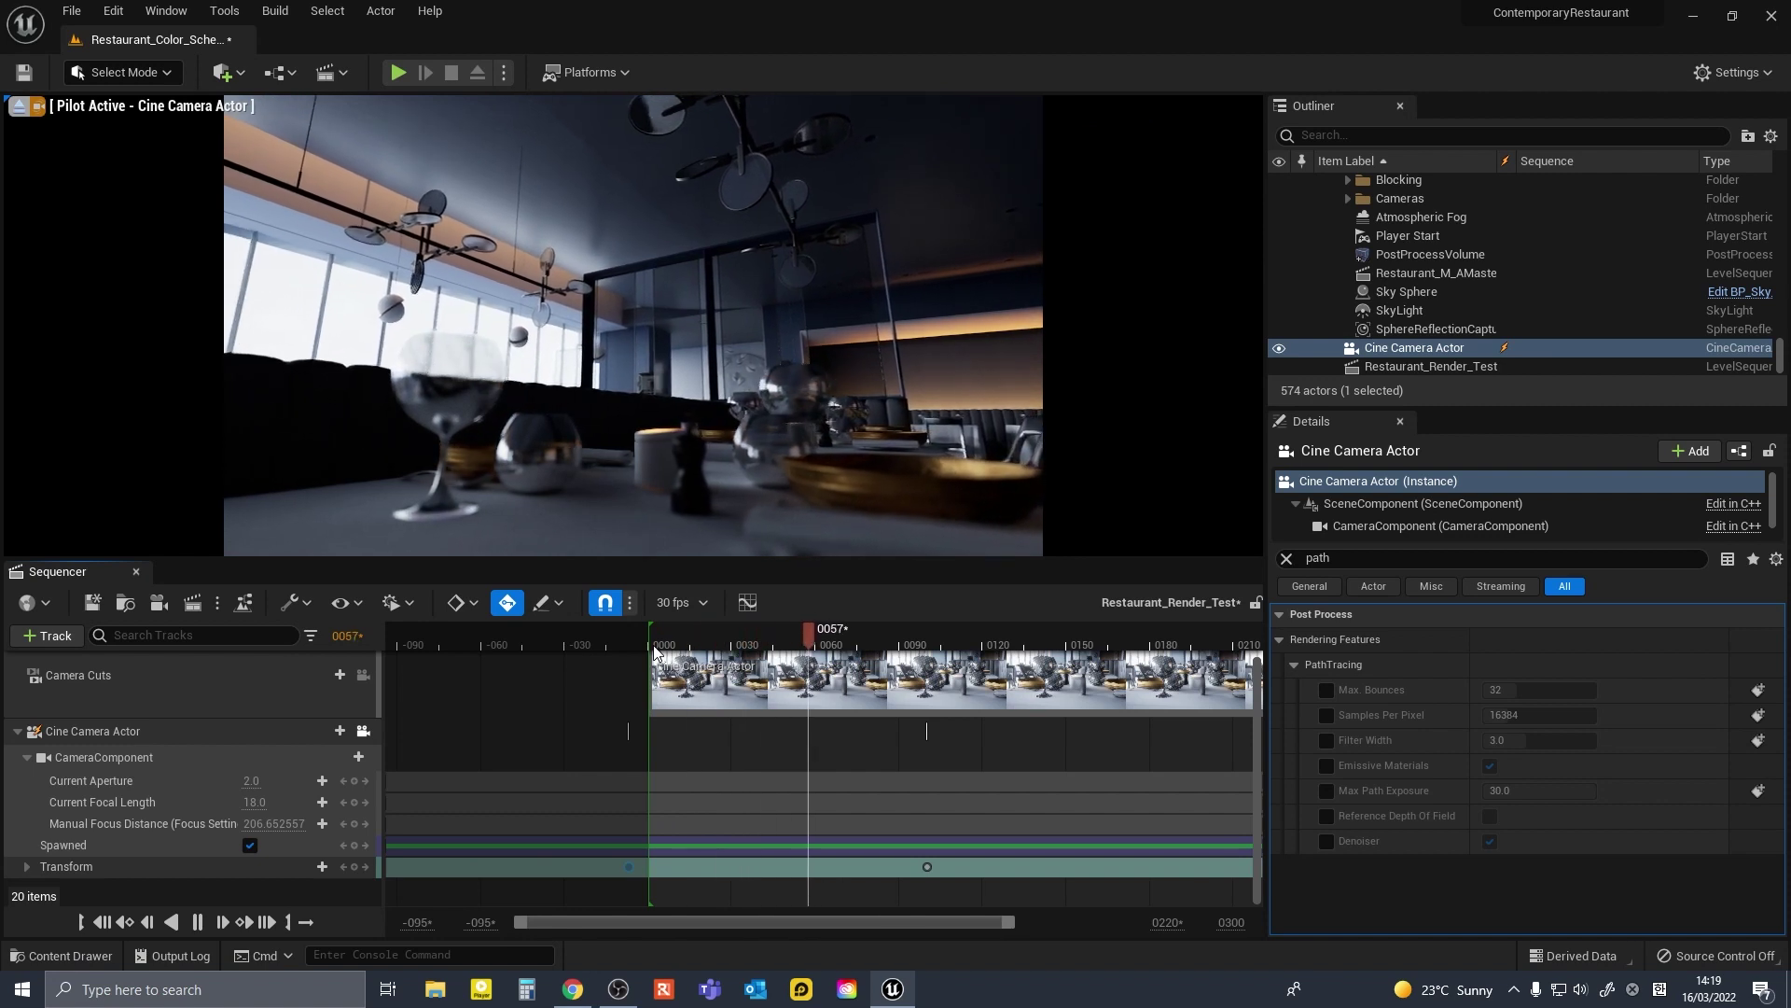
{"action": "key", "text": "space"}
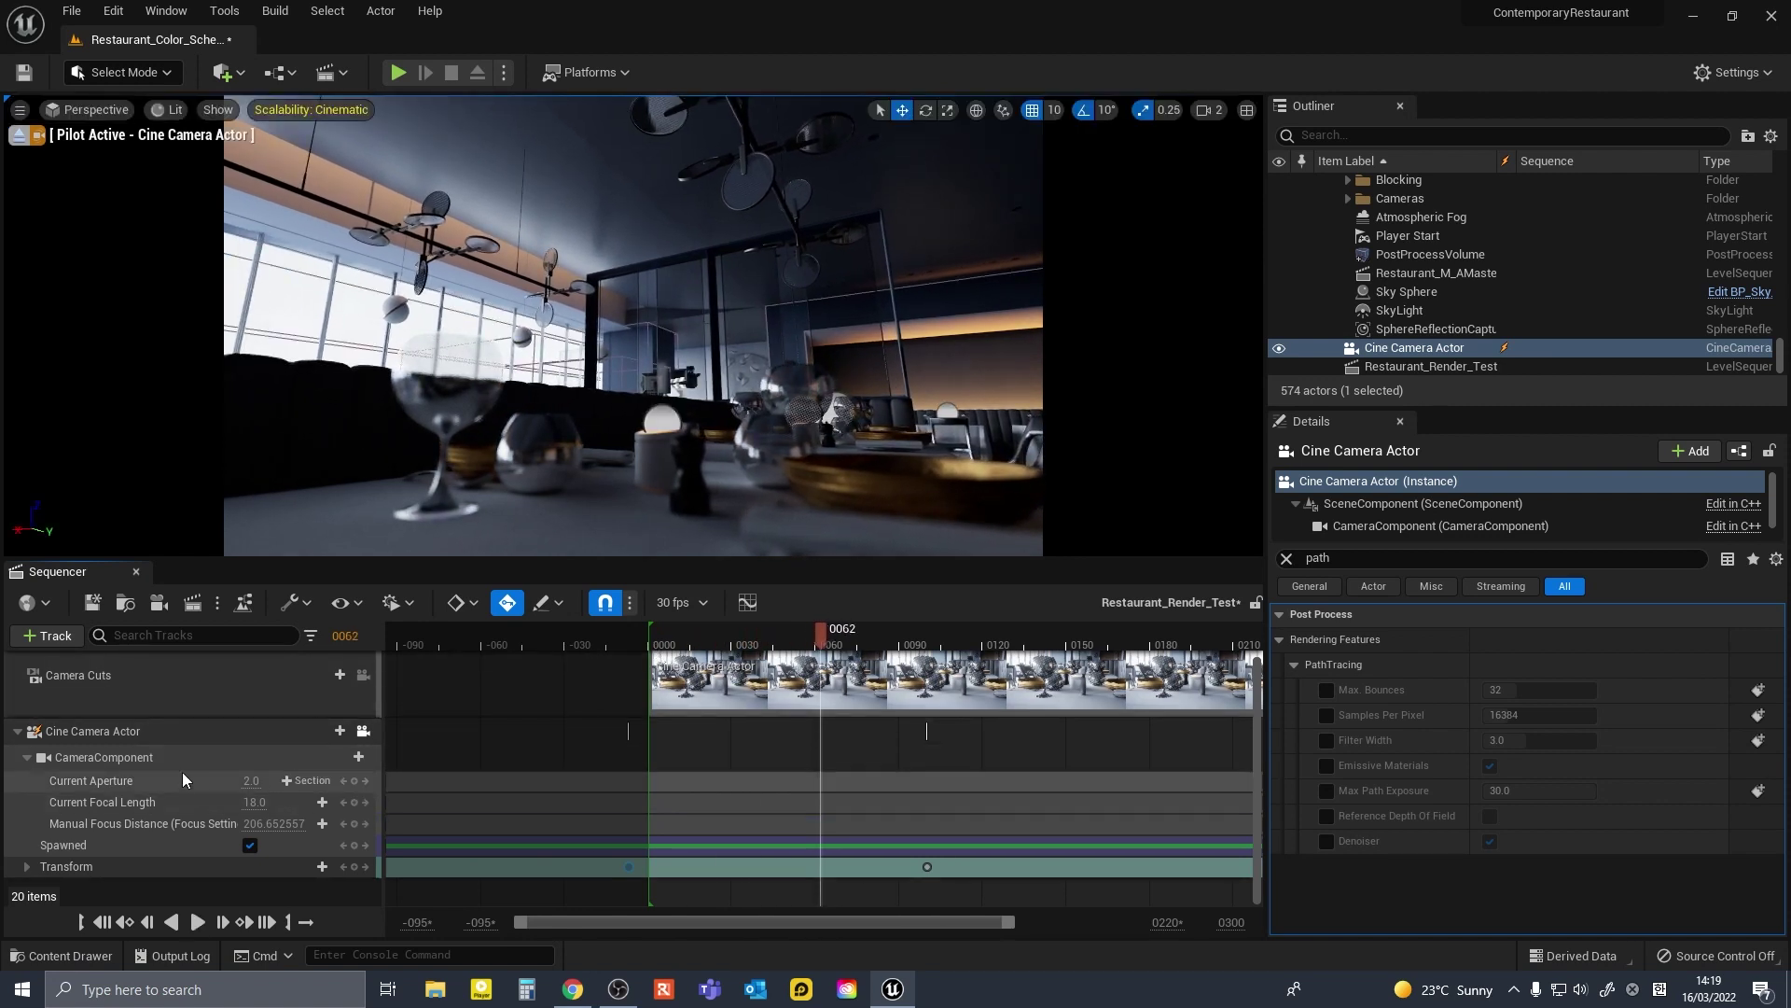